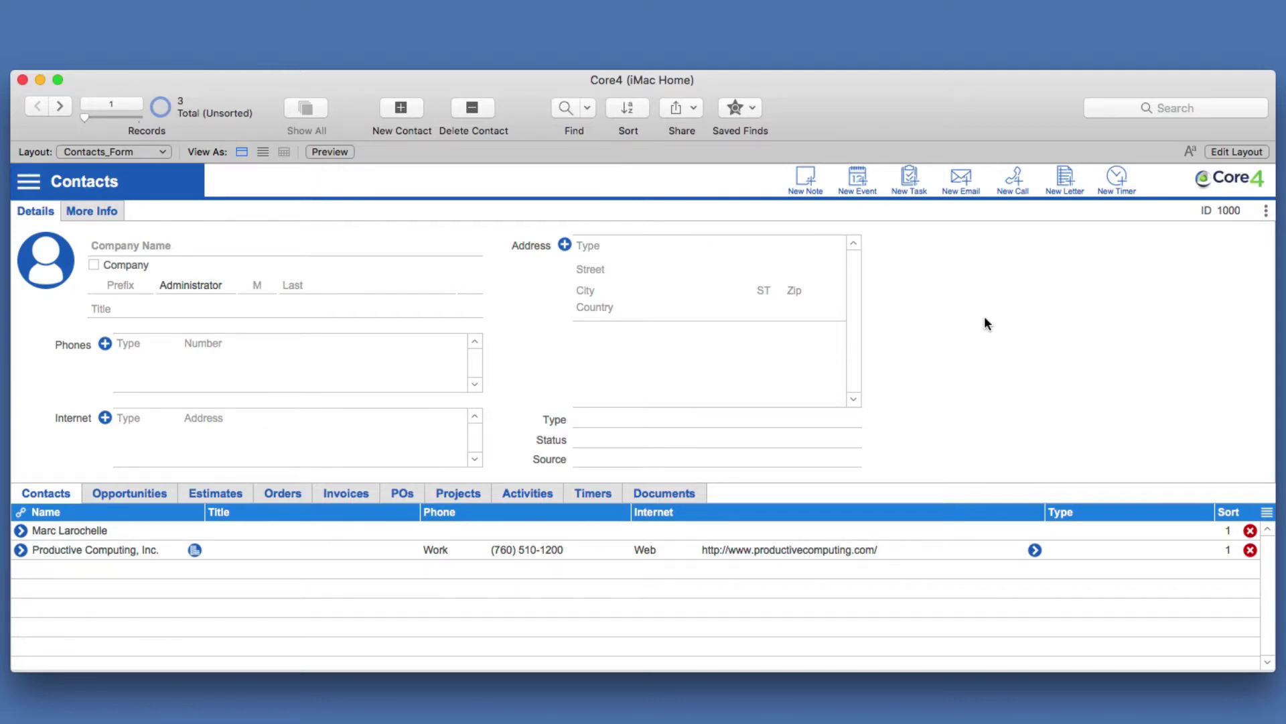
# Switch Contacts_Form to Layout Mode and view both its Fields list and its Objects list
pyautogui.press('super+l')
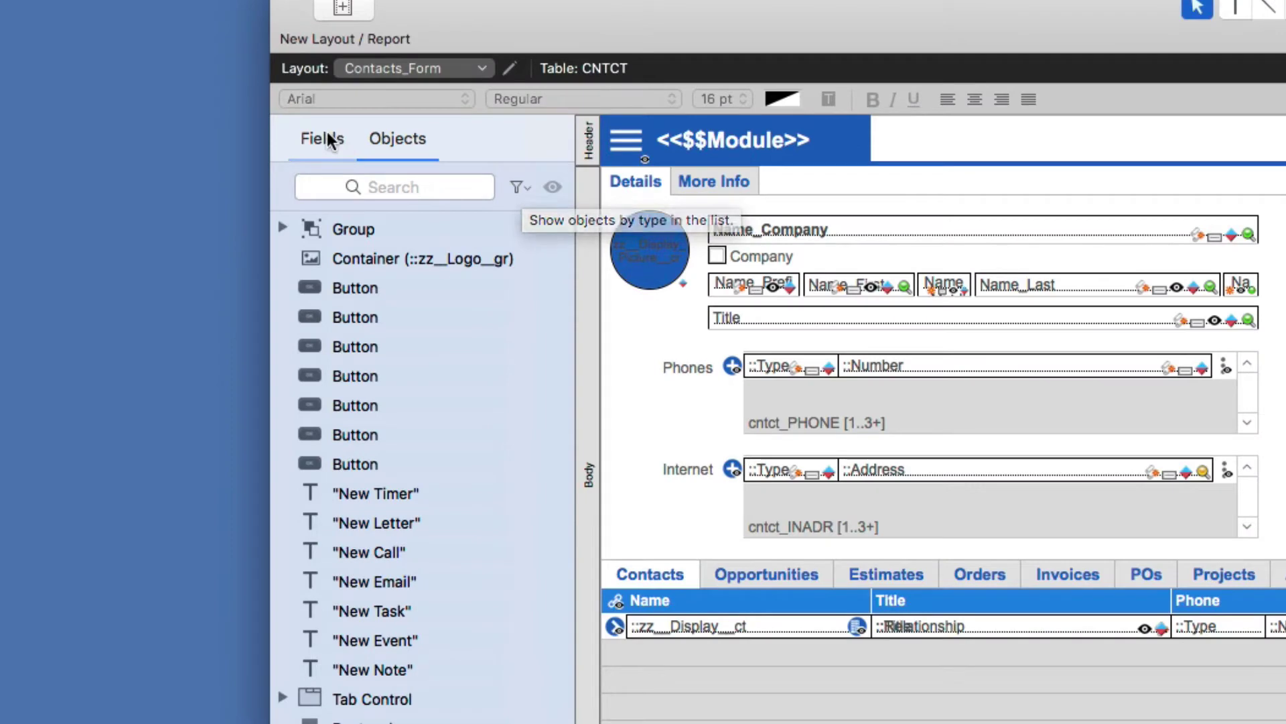
pyautogui.click(37, 242)
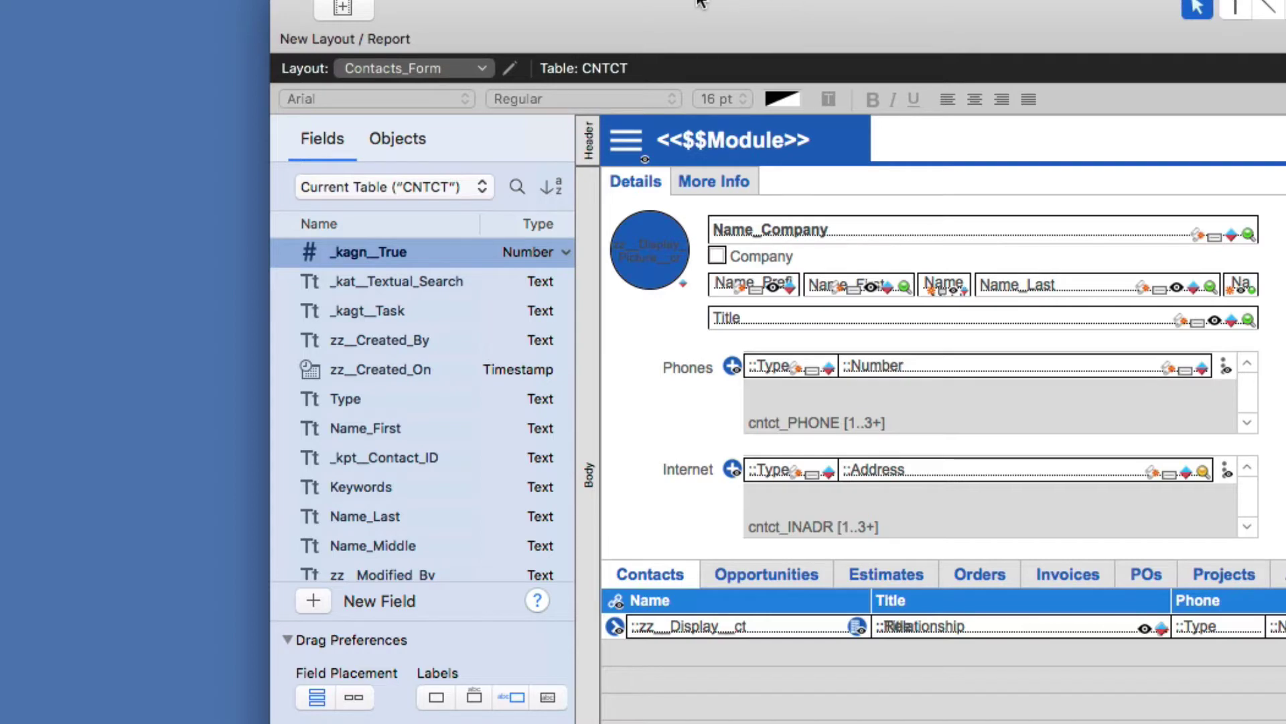
pyautogui.click(403, 138)
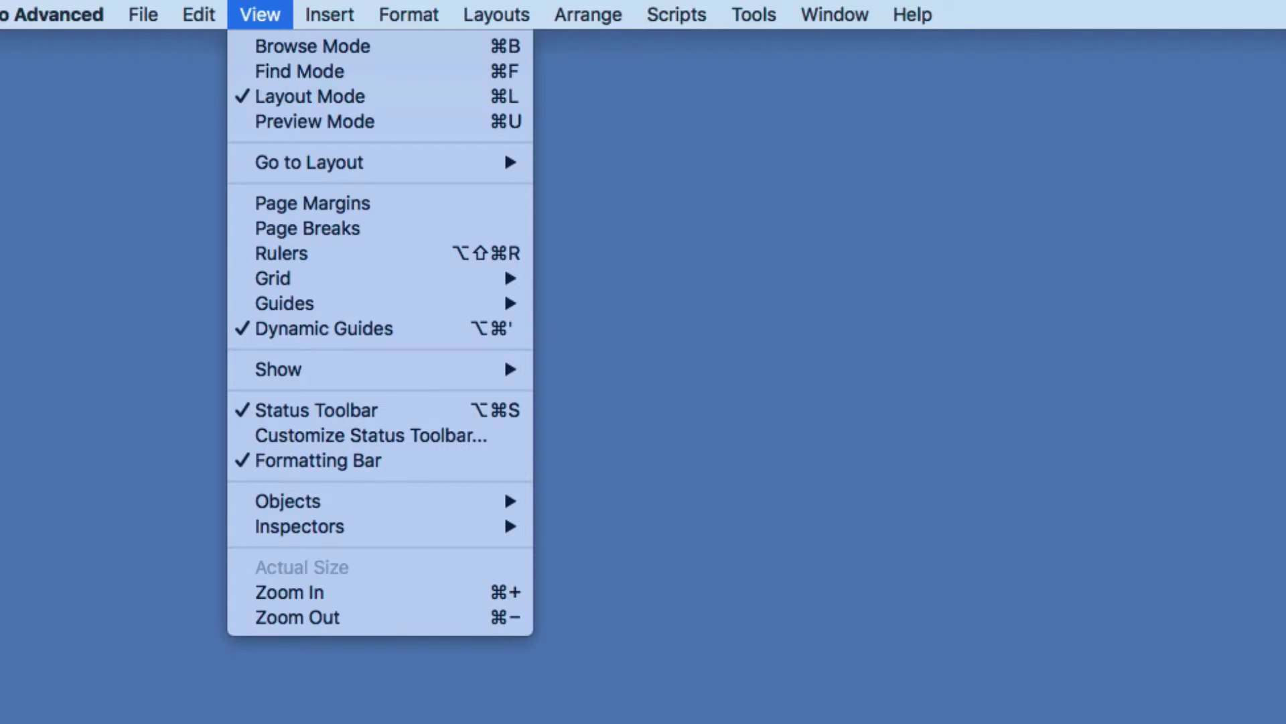
# Display the Objects list of the layout and review the commands for showing the Fields and Objects lists
pyautogui.moveTo(380, 501)
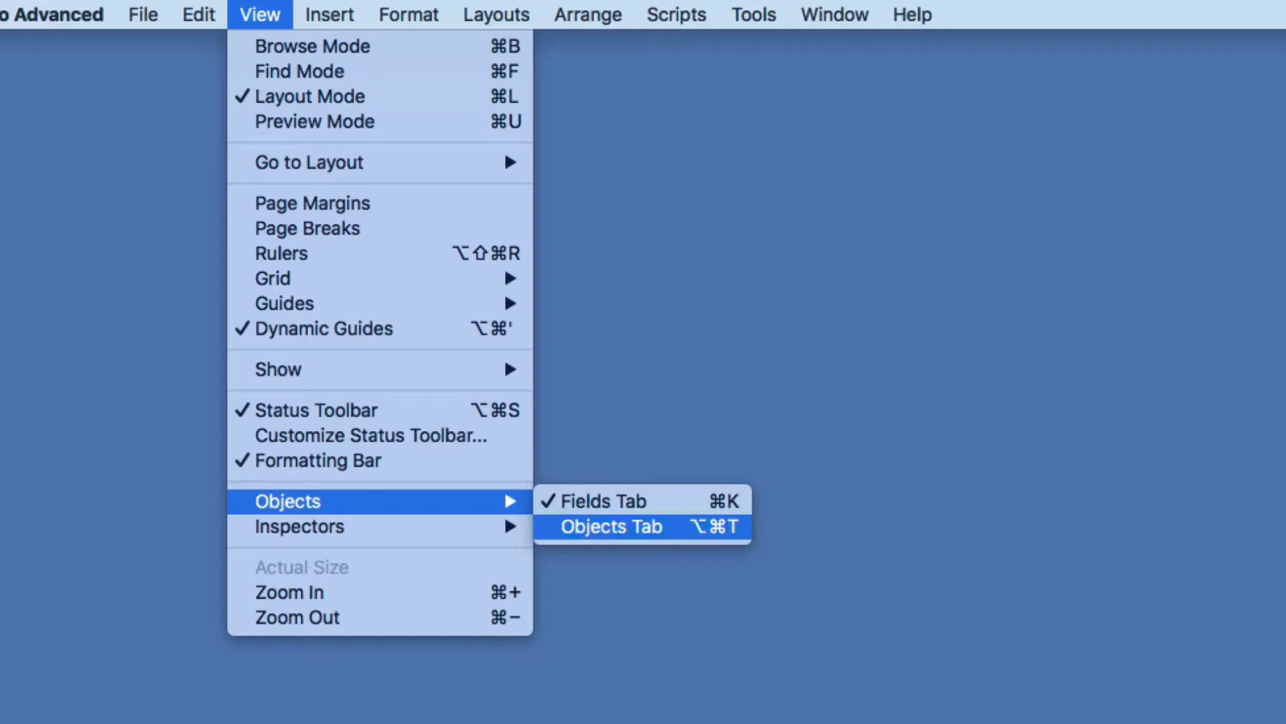
pyautogui.click(611, 526)
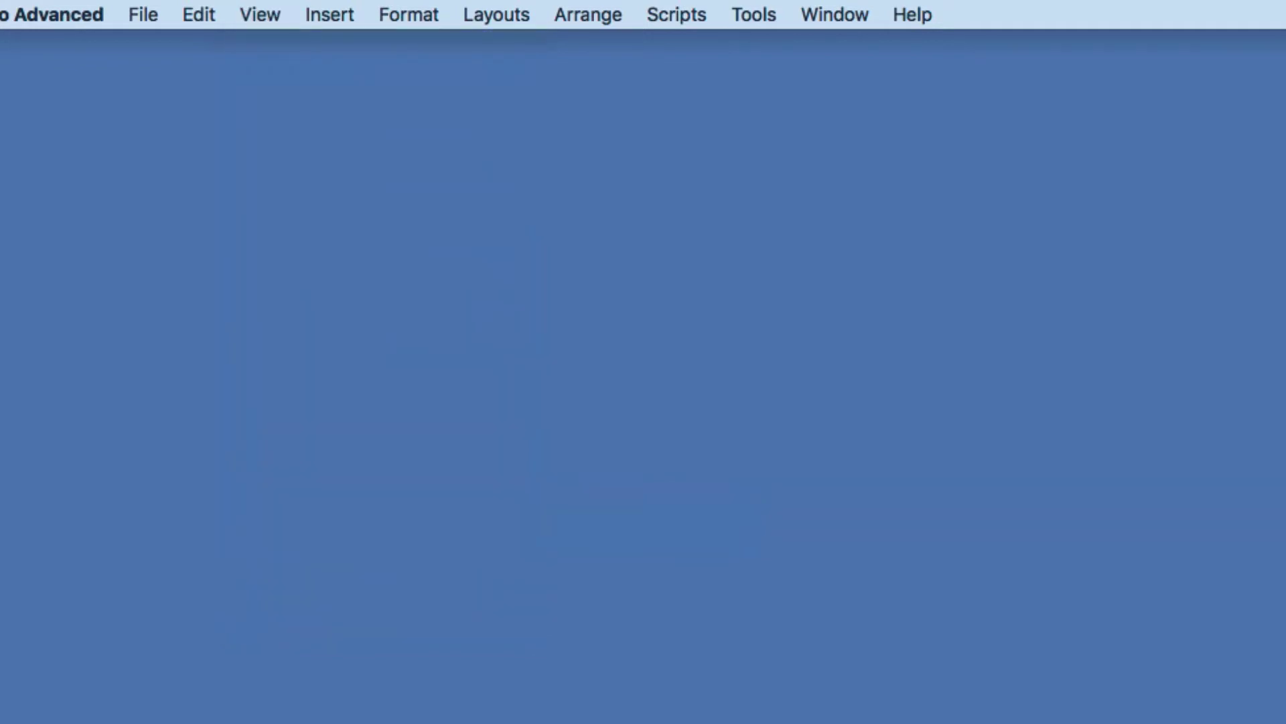
pyautogui.click(260, 15)
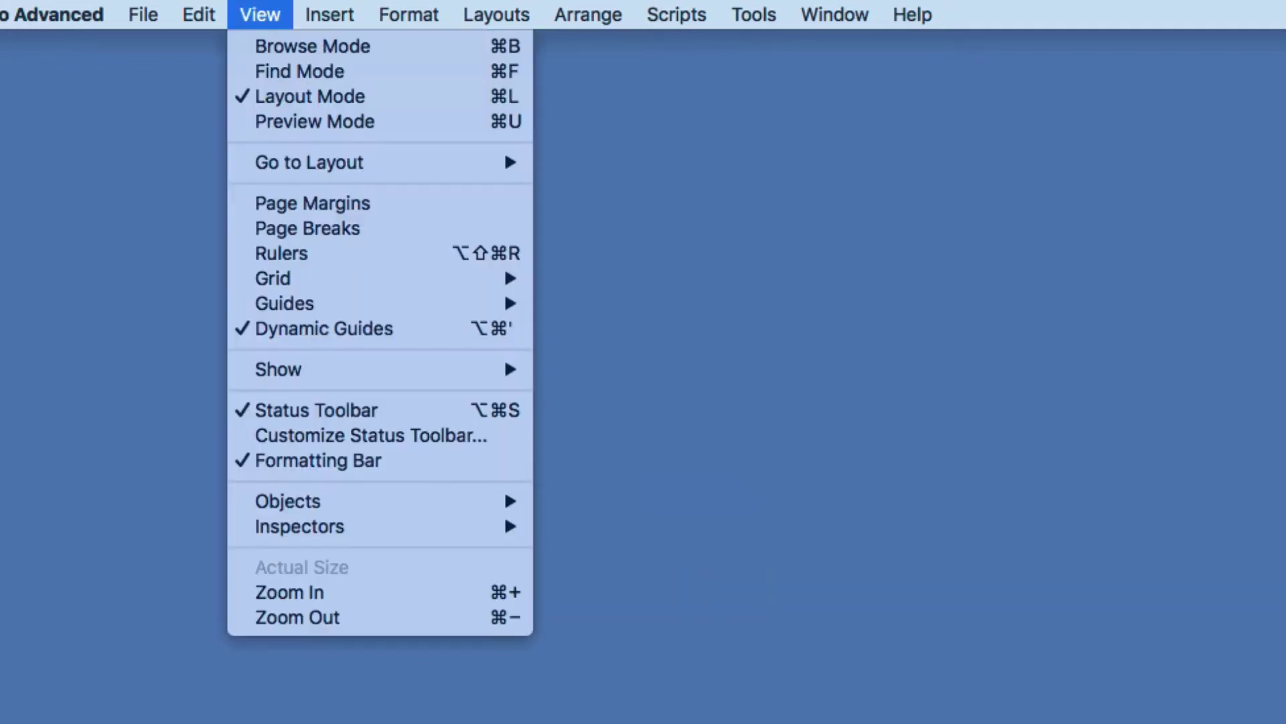
pyautogui.moveTo(288, 501)
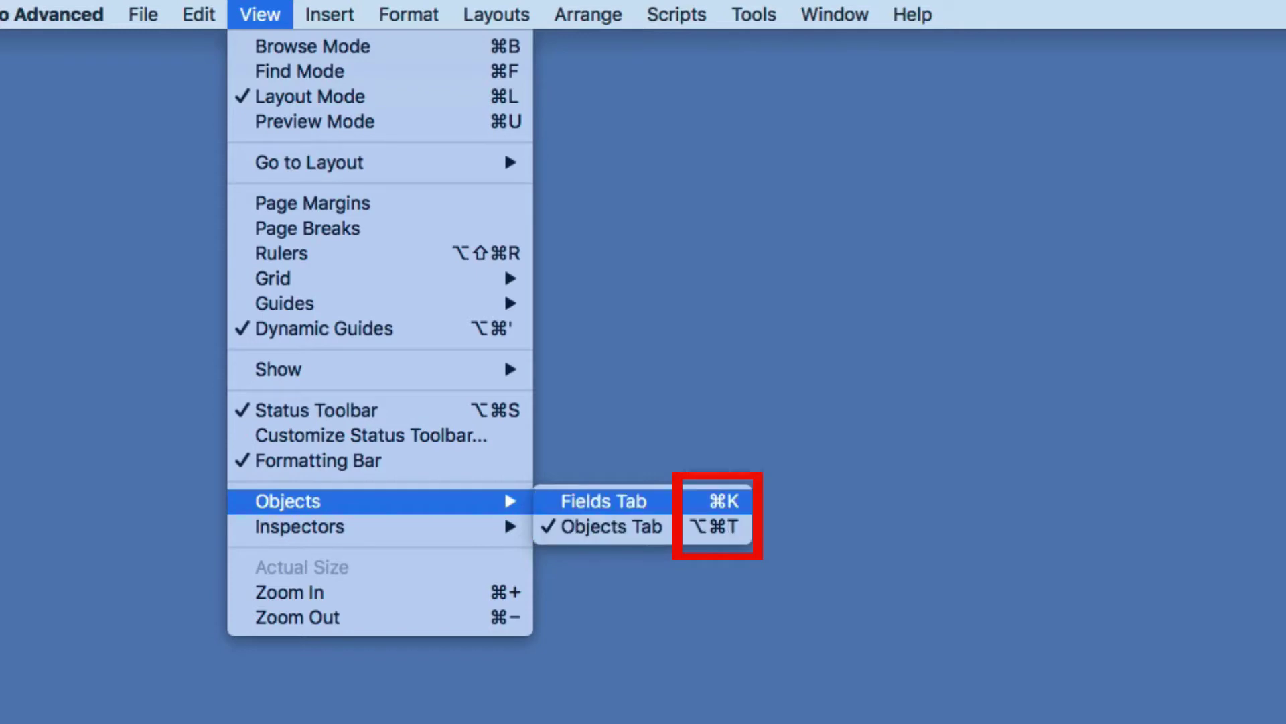
pyautogui.press('Down')
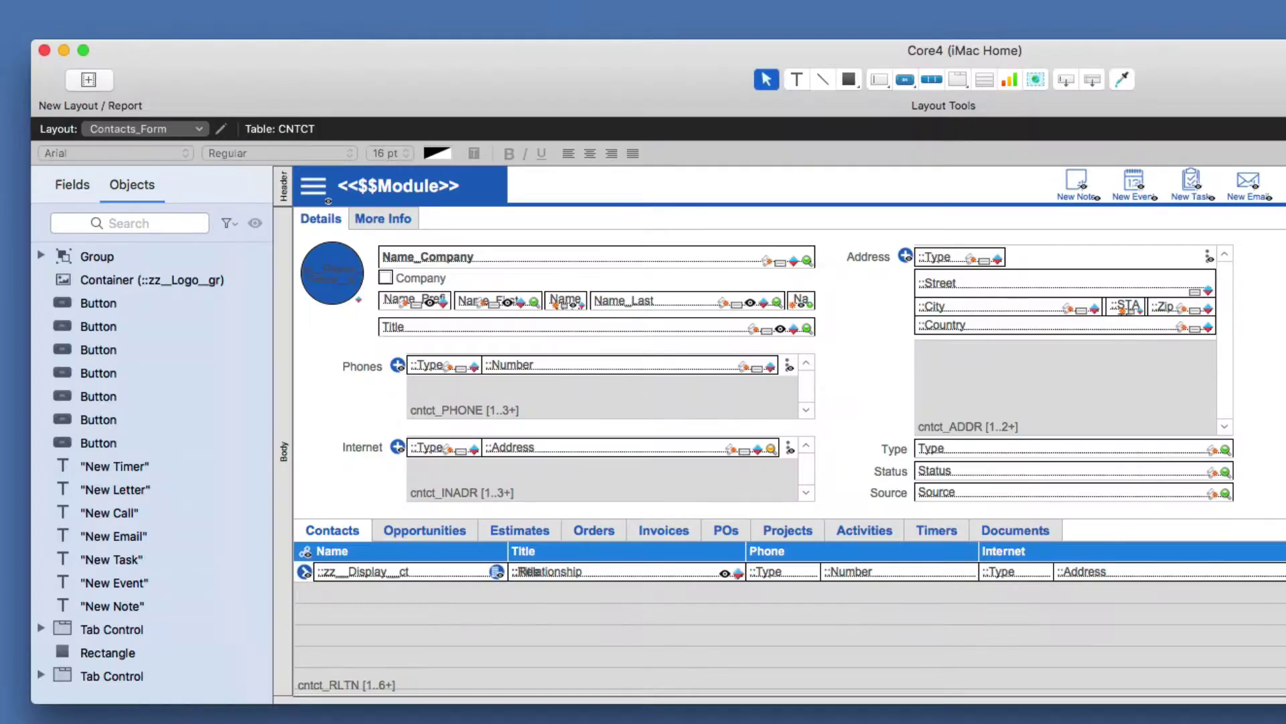
# Toggle the Objects list beside the Contacts_Form layout off and back on
pyautogui.press('alt+super')
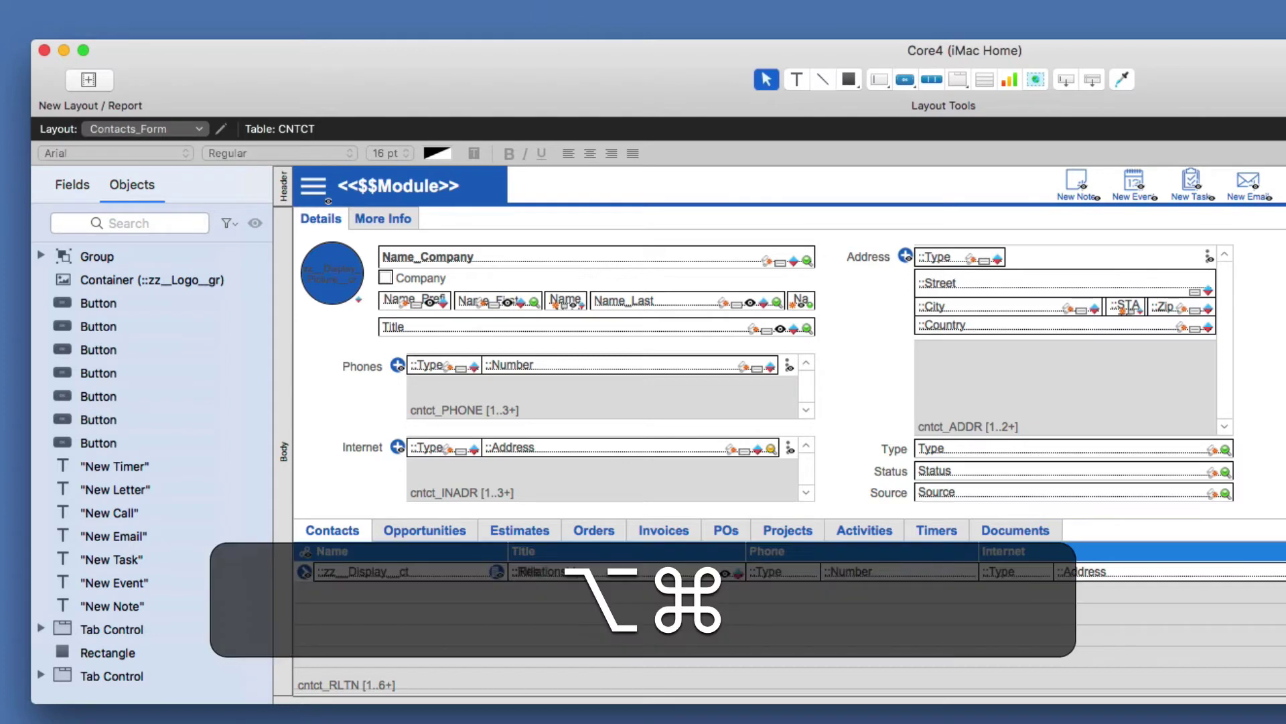
pyautogui.press('alt+super+t')
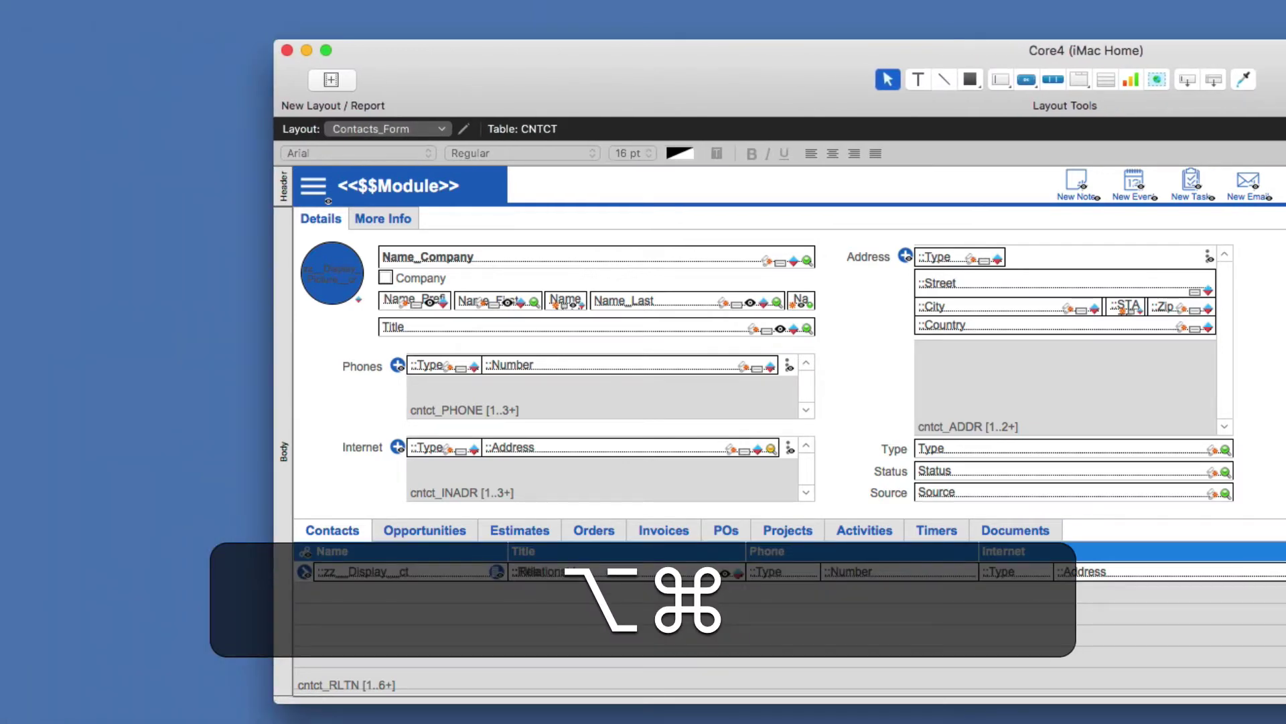
pyautogui.press('alt+super+t')
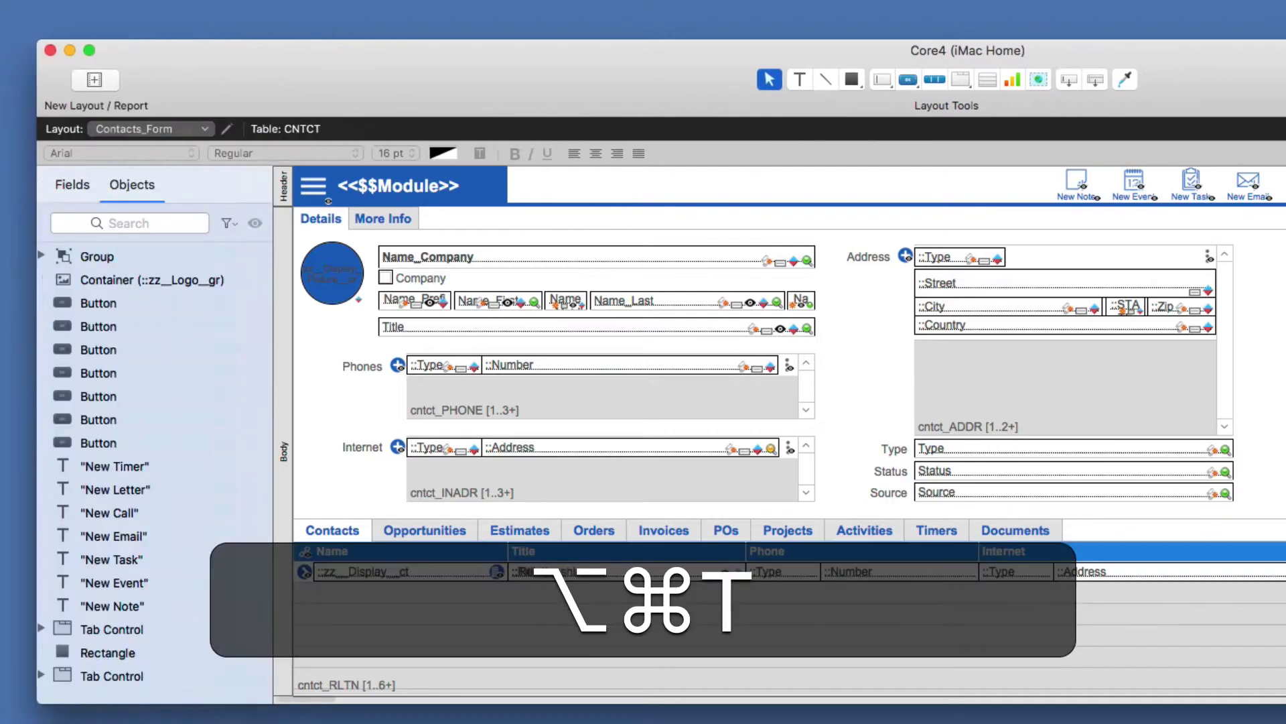
pyautogui.press('alt+super+t')
pyautogui.press('alt+super+t')
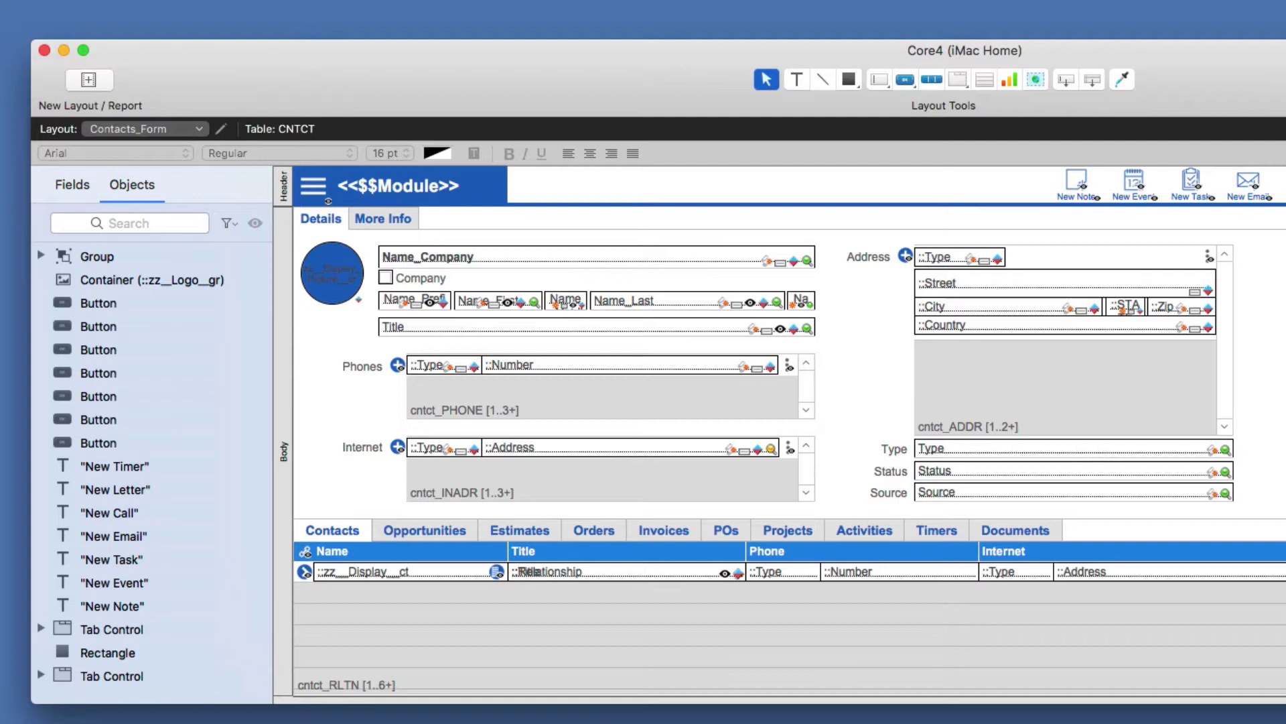
# Show the Fields list for the current table and search it for "name"
pyautogui.press('super')
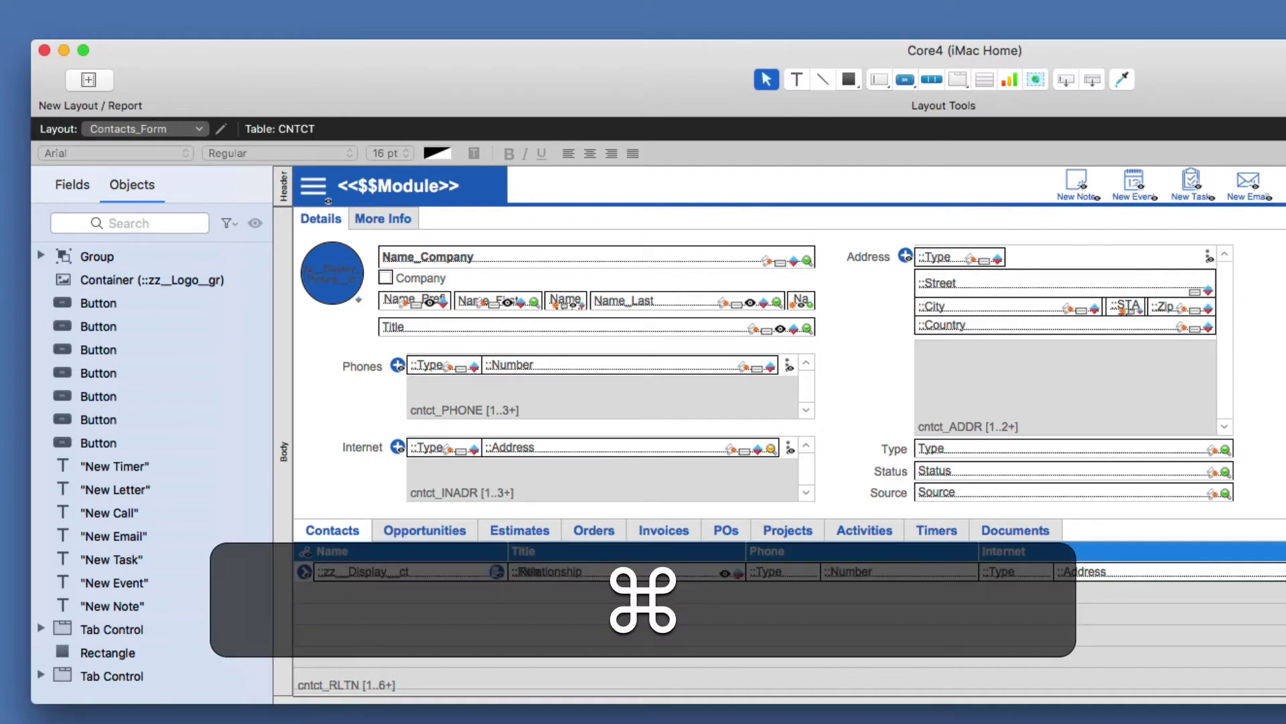
pyautogui.press('super+k')
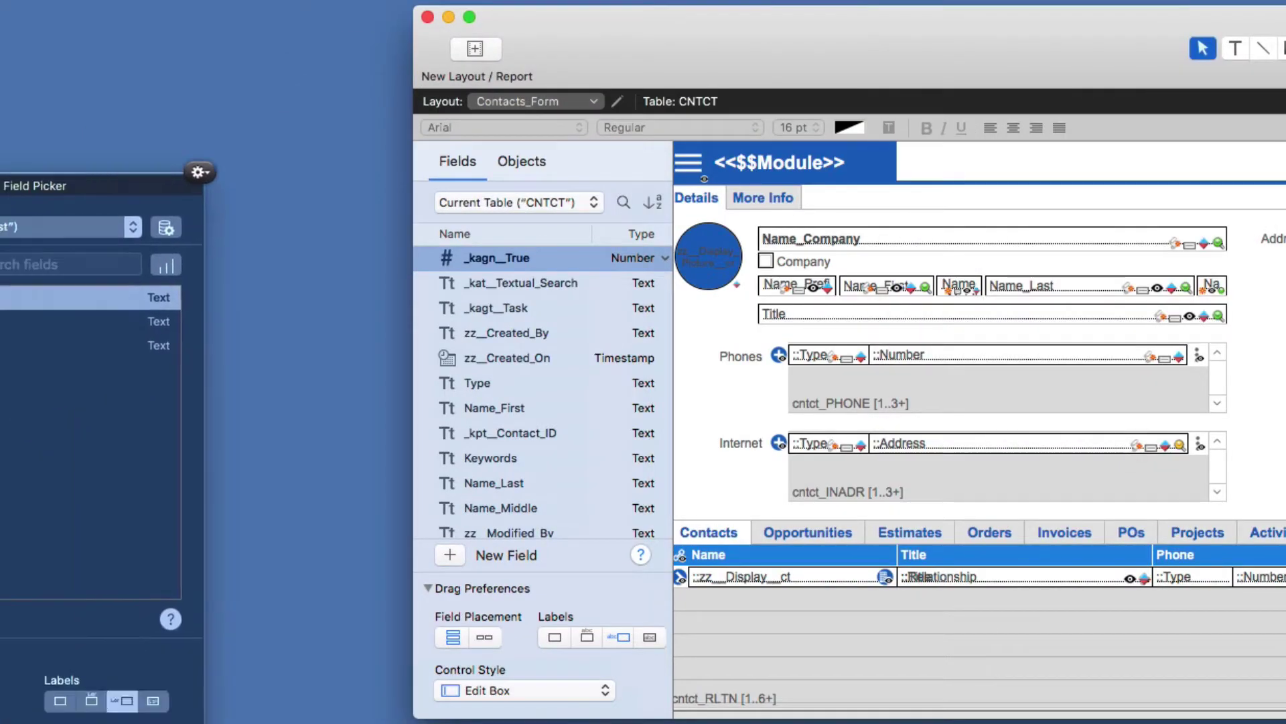
pyautogui.moveTo(35, 185); pyautogui.dragTo(193, 119)
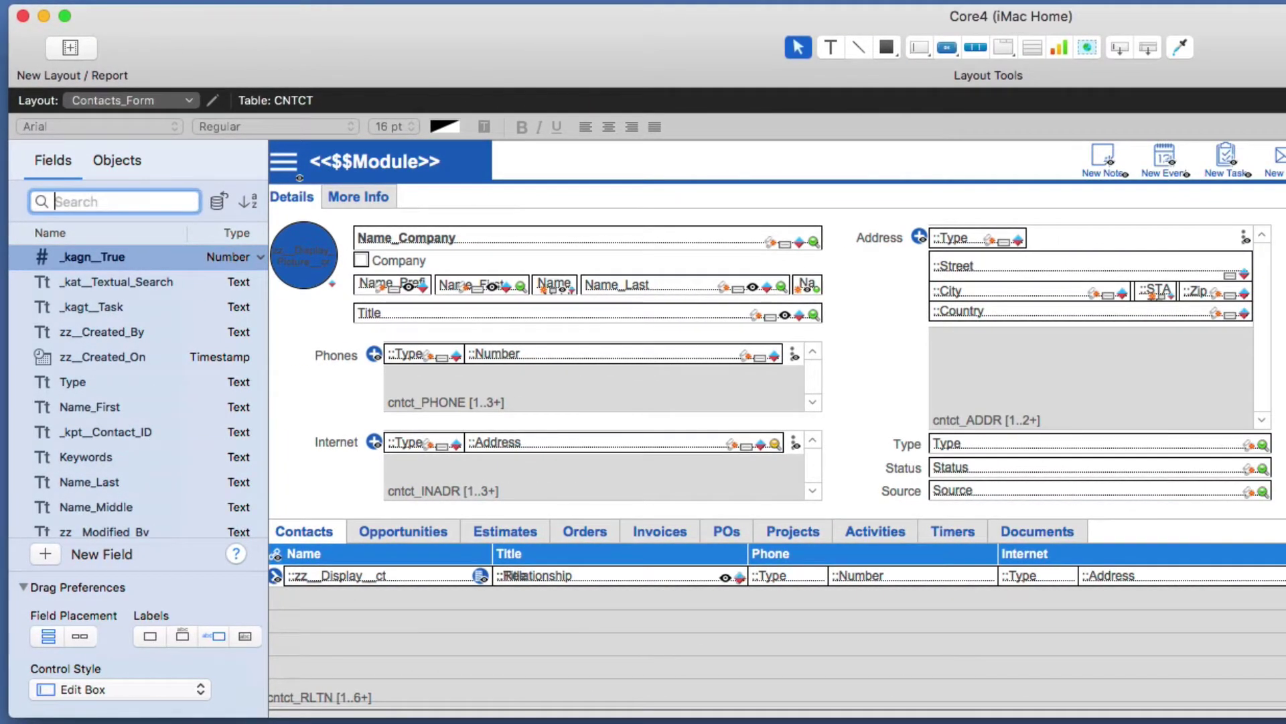
pyautogui.write('name')
# Sort the matching fields by Field Type and switch the sorting back to Custom Order
pyautogui.click(248, 201)
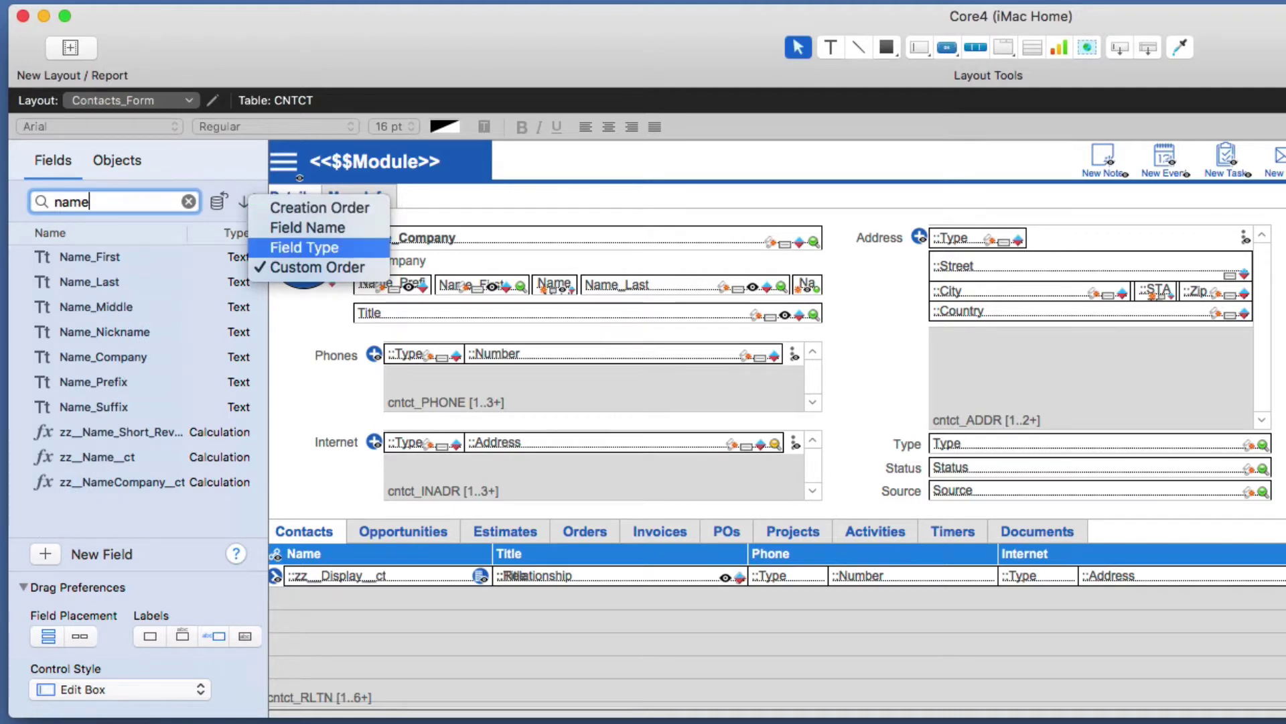
pyautogui.click(285, 248)
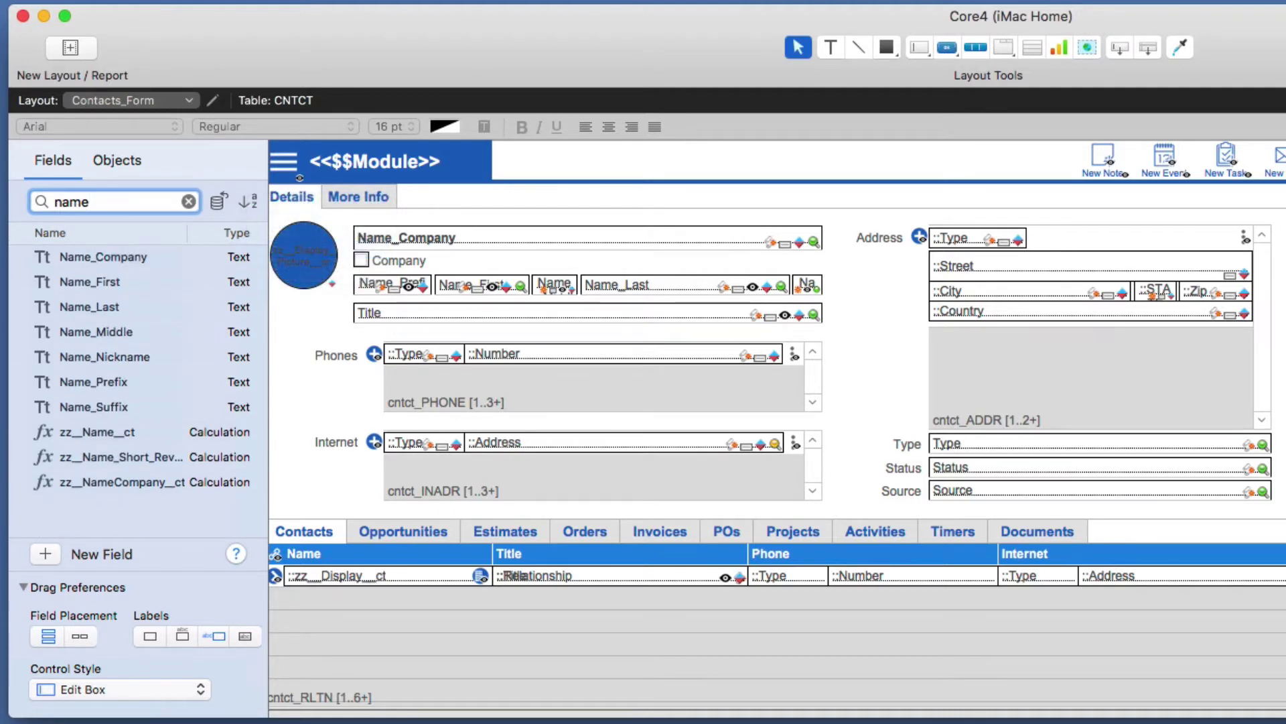
pyautogui.click(248, 201)
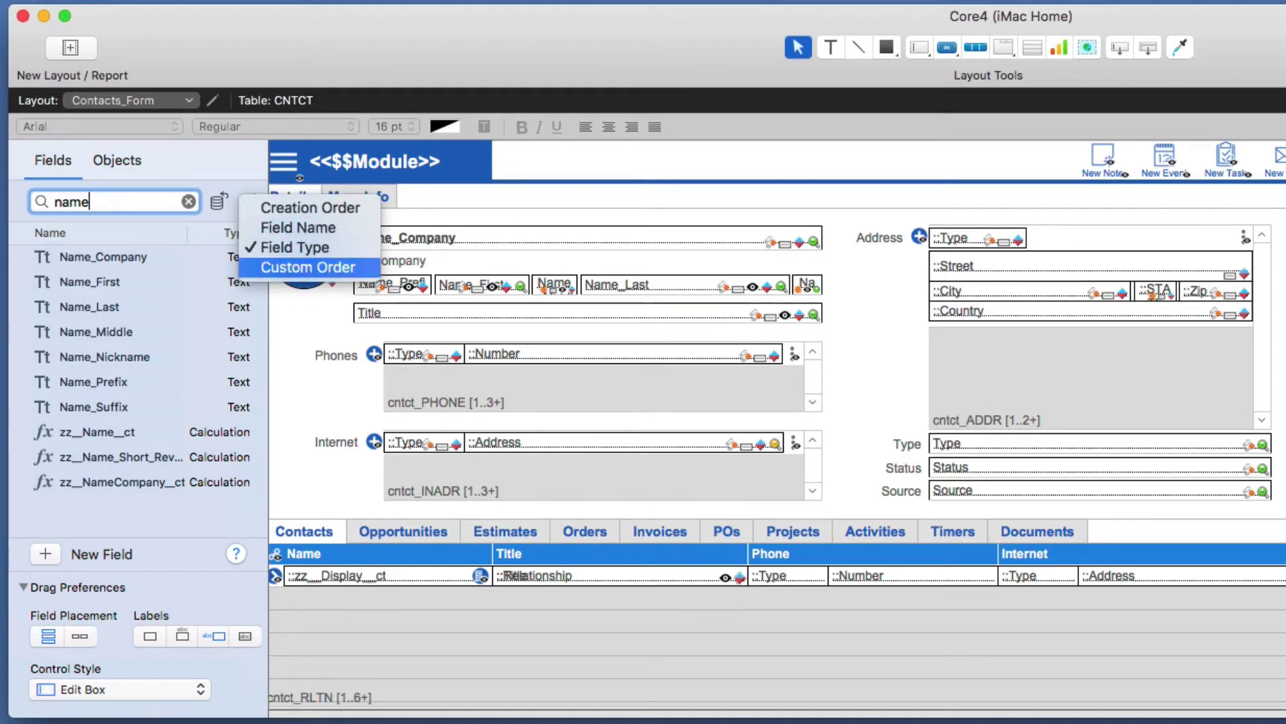
pyautogui.click(308, 267)
# Clear the field search and move the Name_Middle field directly below Is_Company in the custom order
pyautogui.click(189, 202)
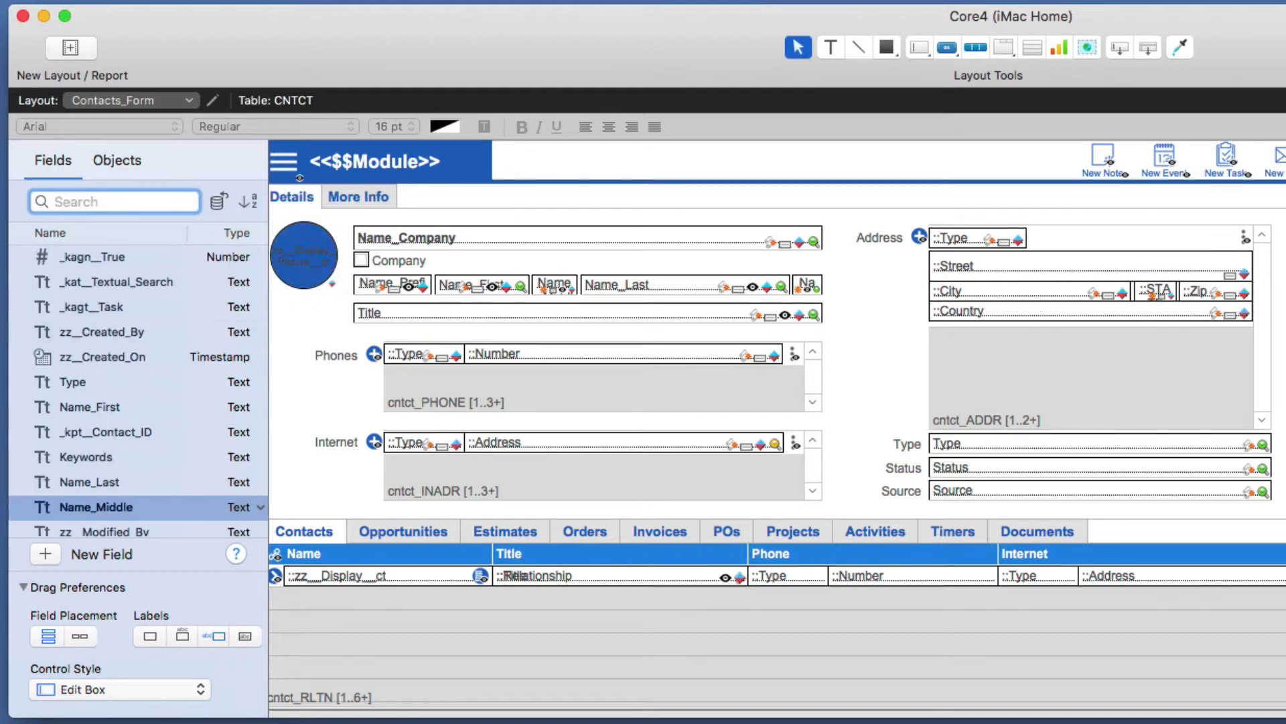
pyautogui.scroll(-5, 168, 339)
pyautogui.moveTo(100, 299); pyautogui.dragTo(100, 450)
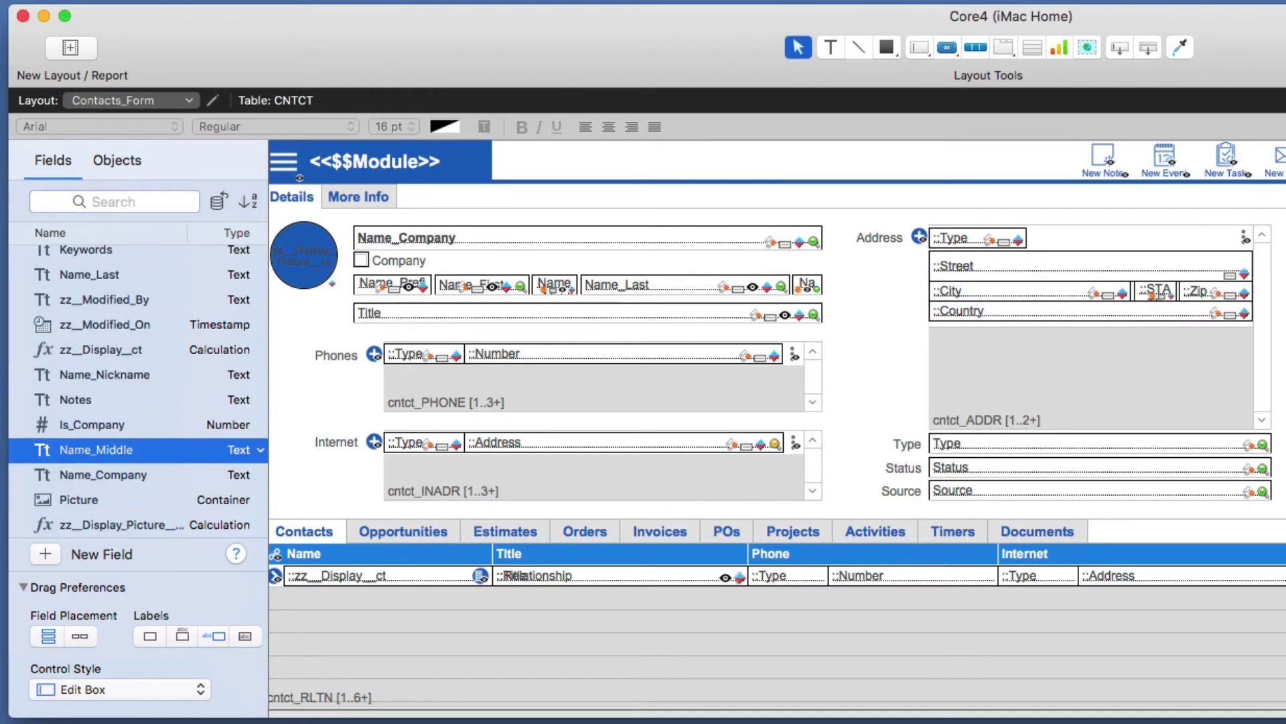
# Sort the fields of the current table by Field Name
pyautogui.click(248, 201)
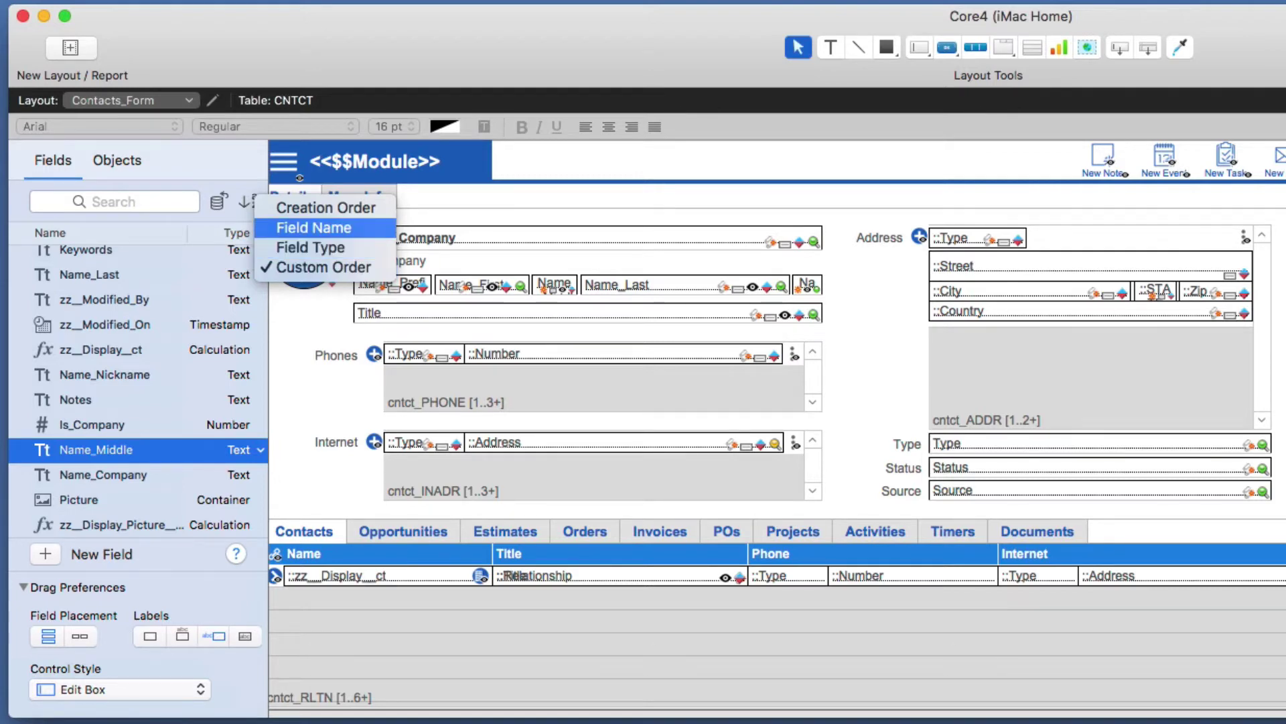
pyautogui.click(313, 227)
pyautogui.scroll(10, 161, 376)
# List the fields of the related table cntct_ACTVT and browse through them
pyautogui.click(166, 203)
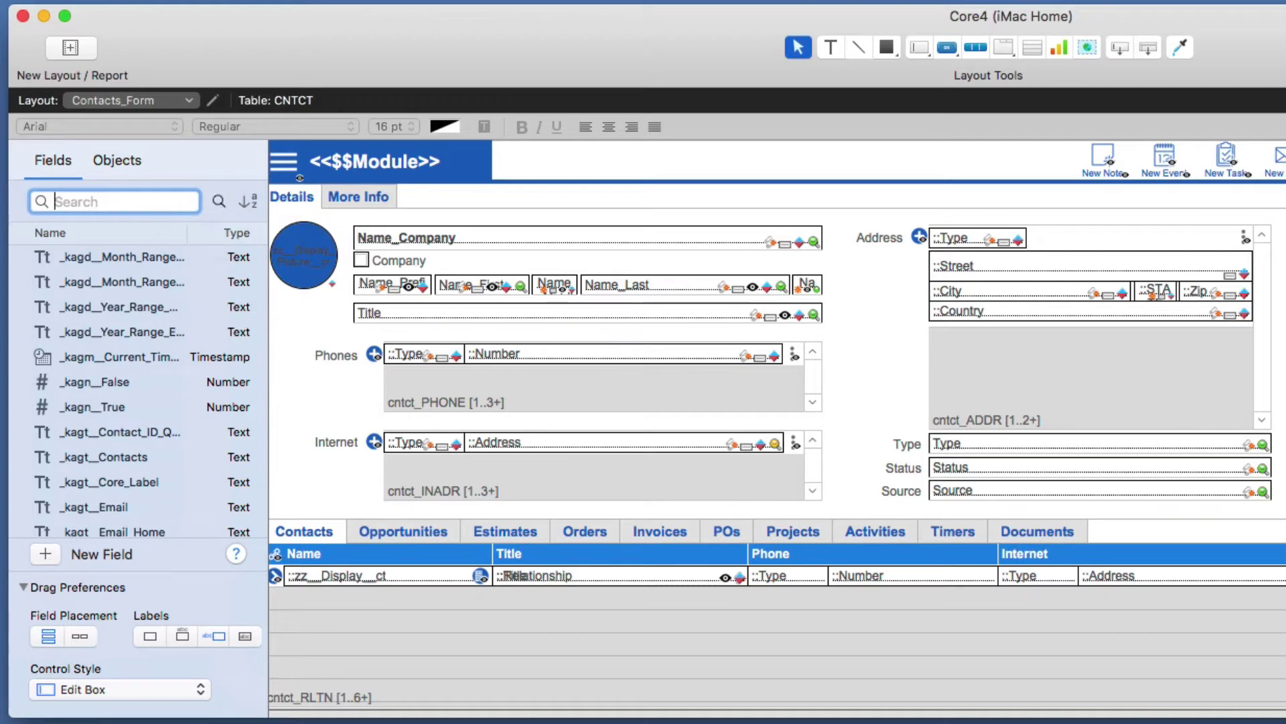
pyautogui.click(219, 201)
pyautogui.click(169, 202)
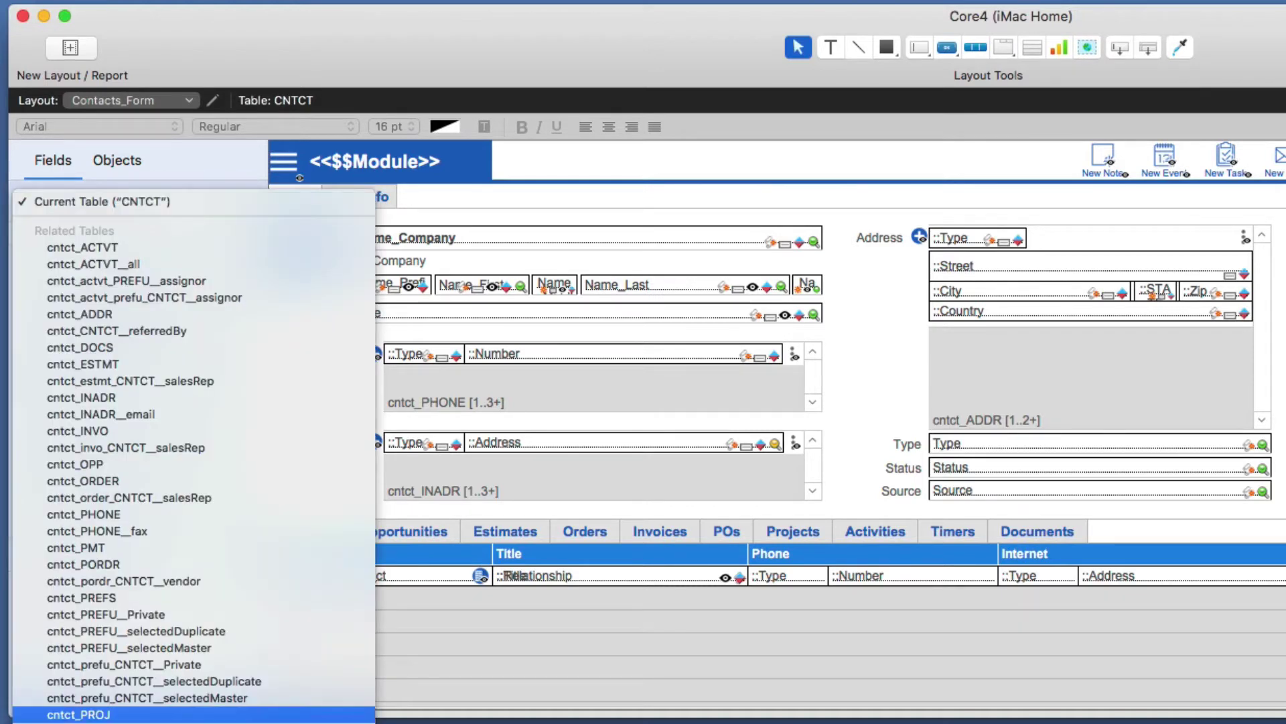
pyautogui.click(83, 248)
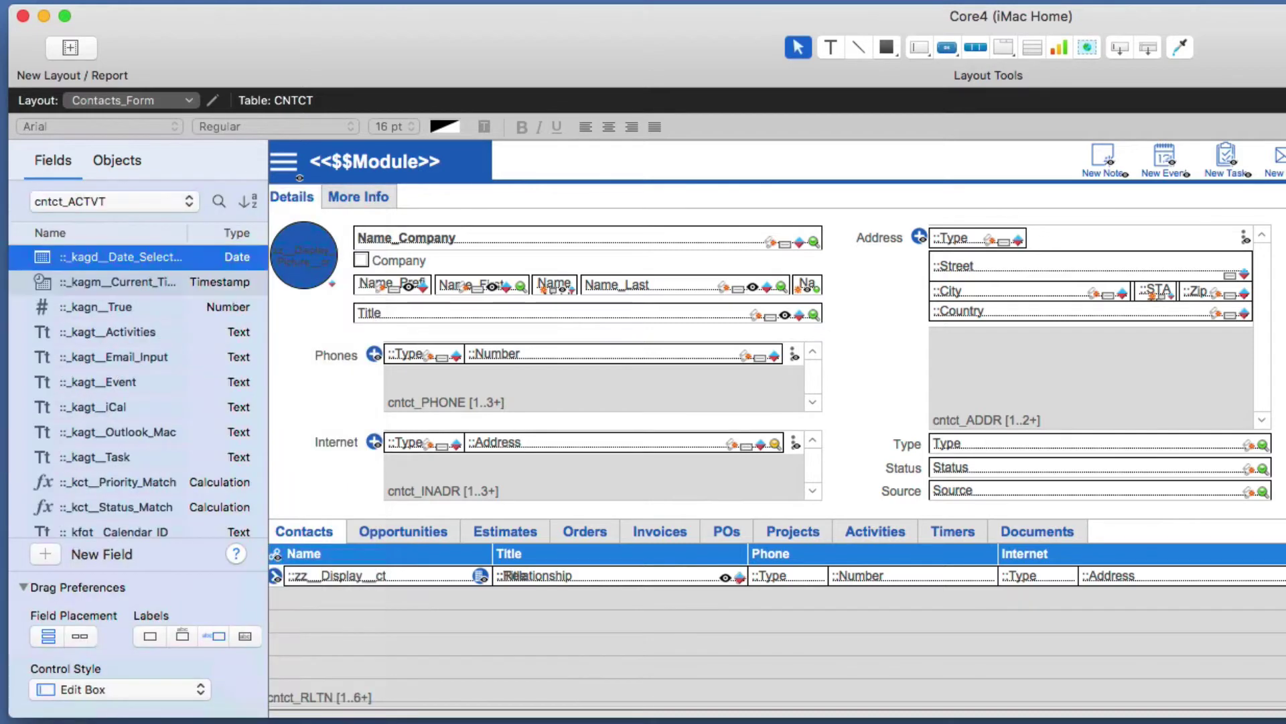
pyautogui.scroll(-20, 134, 395)
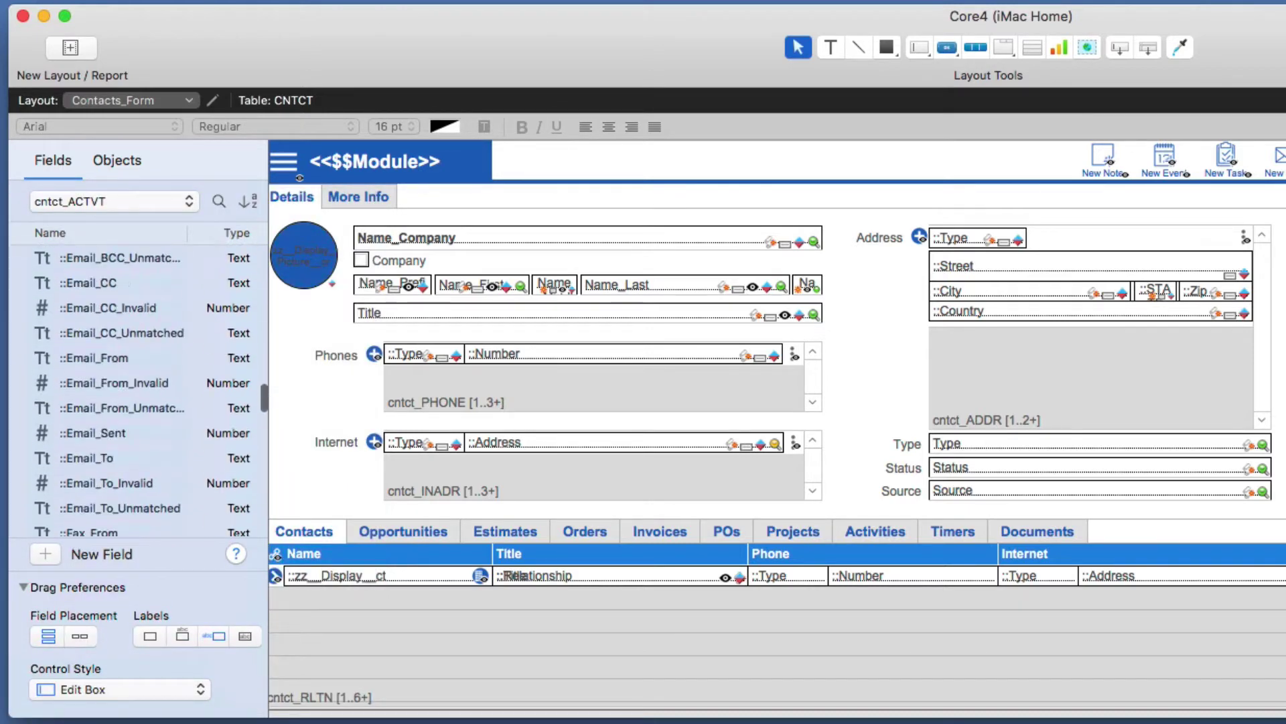
pyautogui.scroll(-8, 134, 396)
# Search the cntct_ACTVT fields for "modif", select zz__Modified_On and clear the search
pyautogui.click(219, 201)
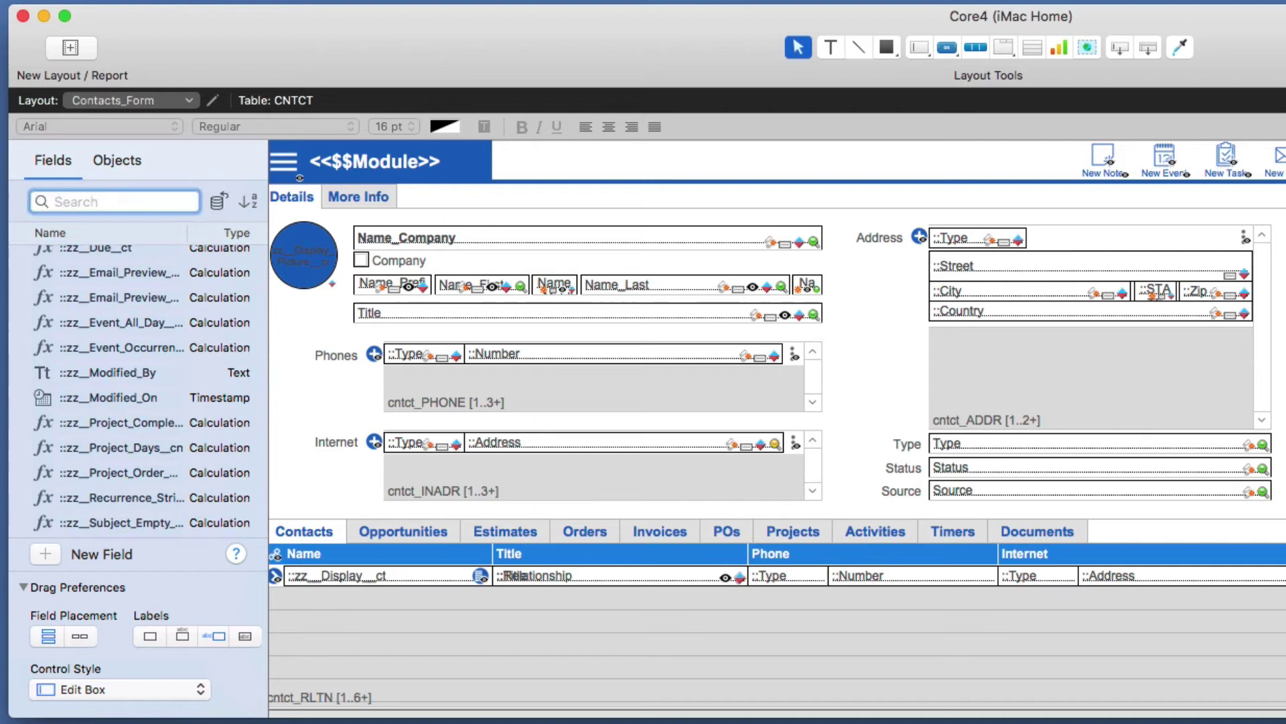
pyautogui.write('modif')
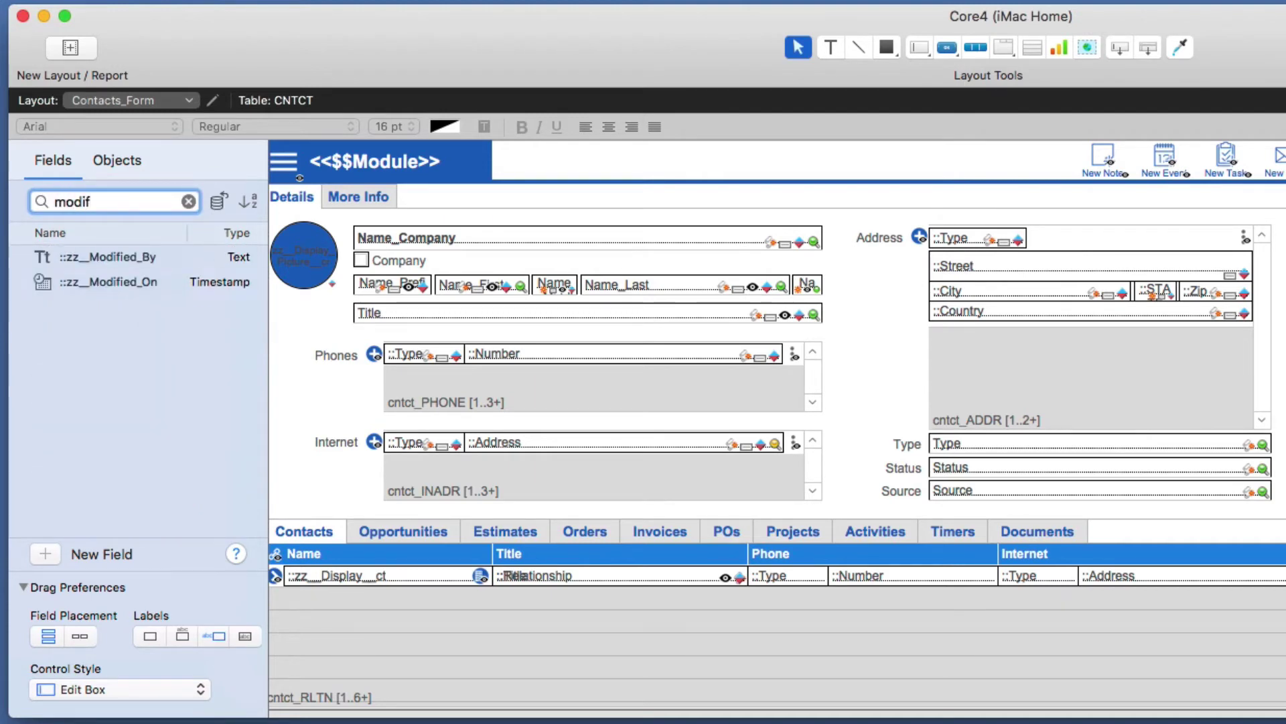
pyautogui.click(108, 282)
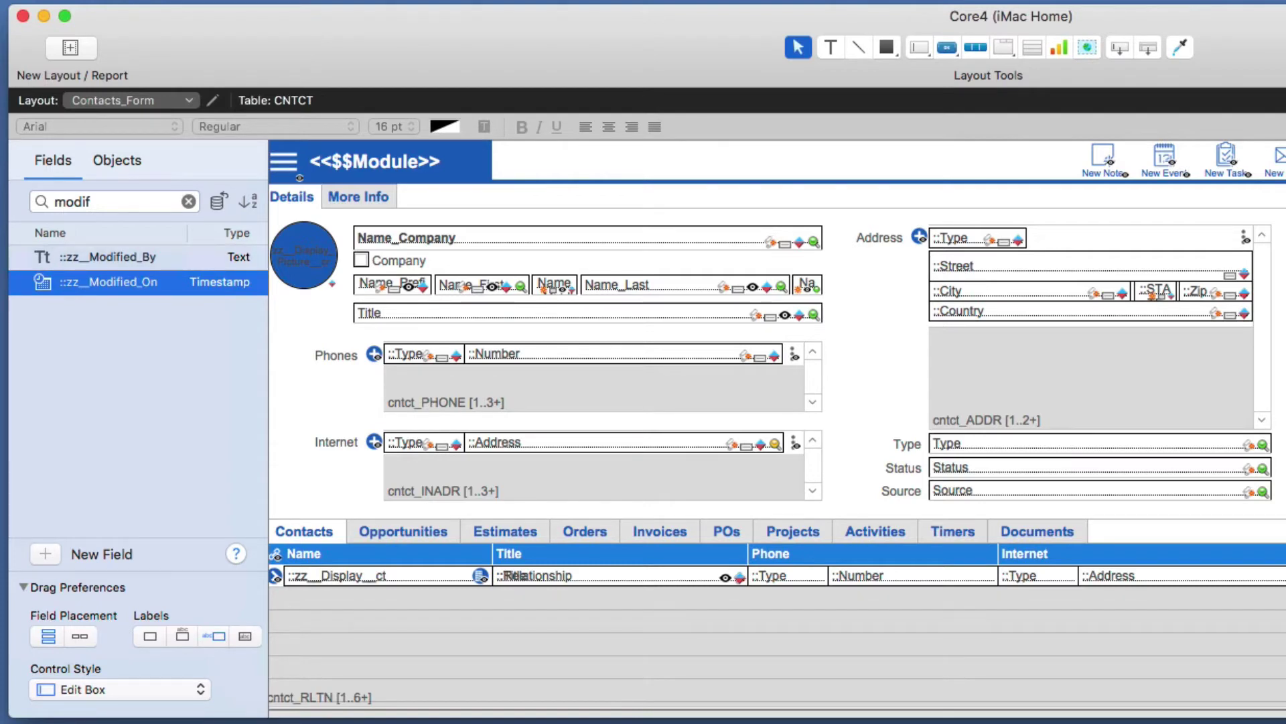
pyautogui.click(189, 201)
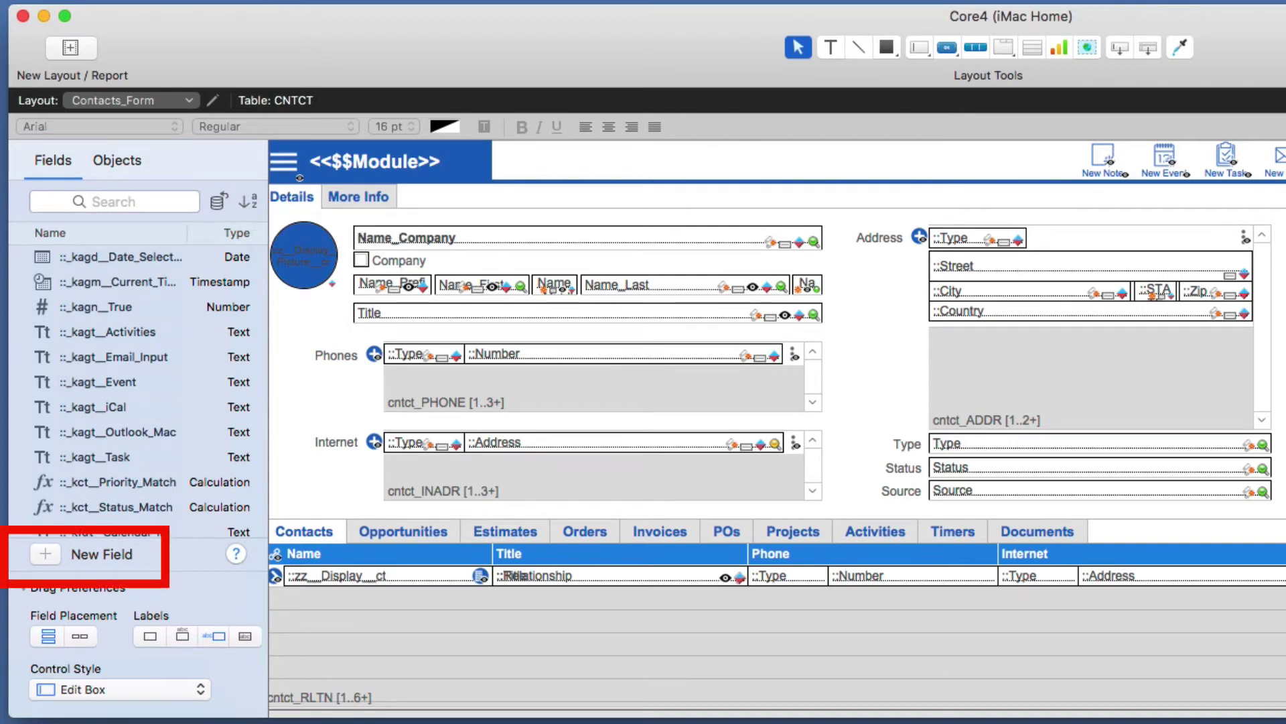
# Switch the Fields list back to the current table CNTCT
pyautogui.click(219, 201)
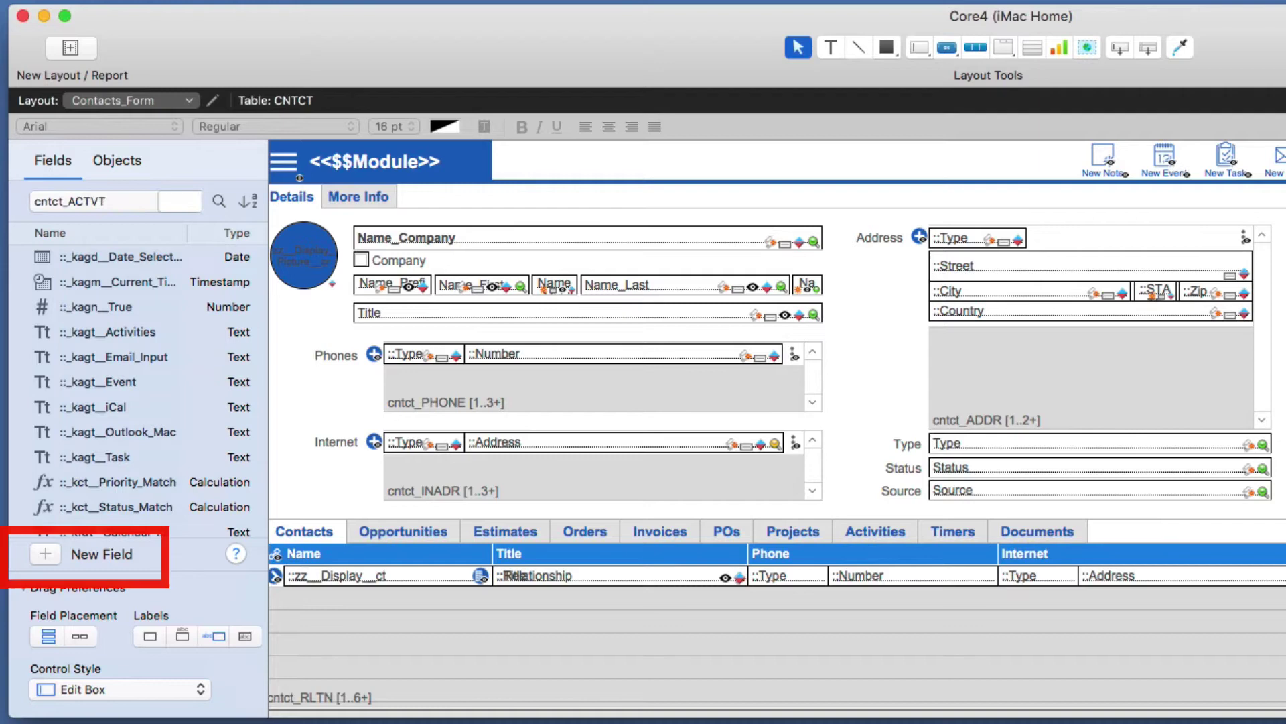
pyautogui.click(114, 201)
pyautogui.click(67, 155)
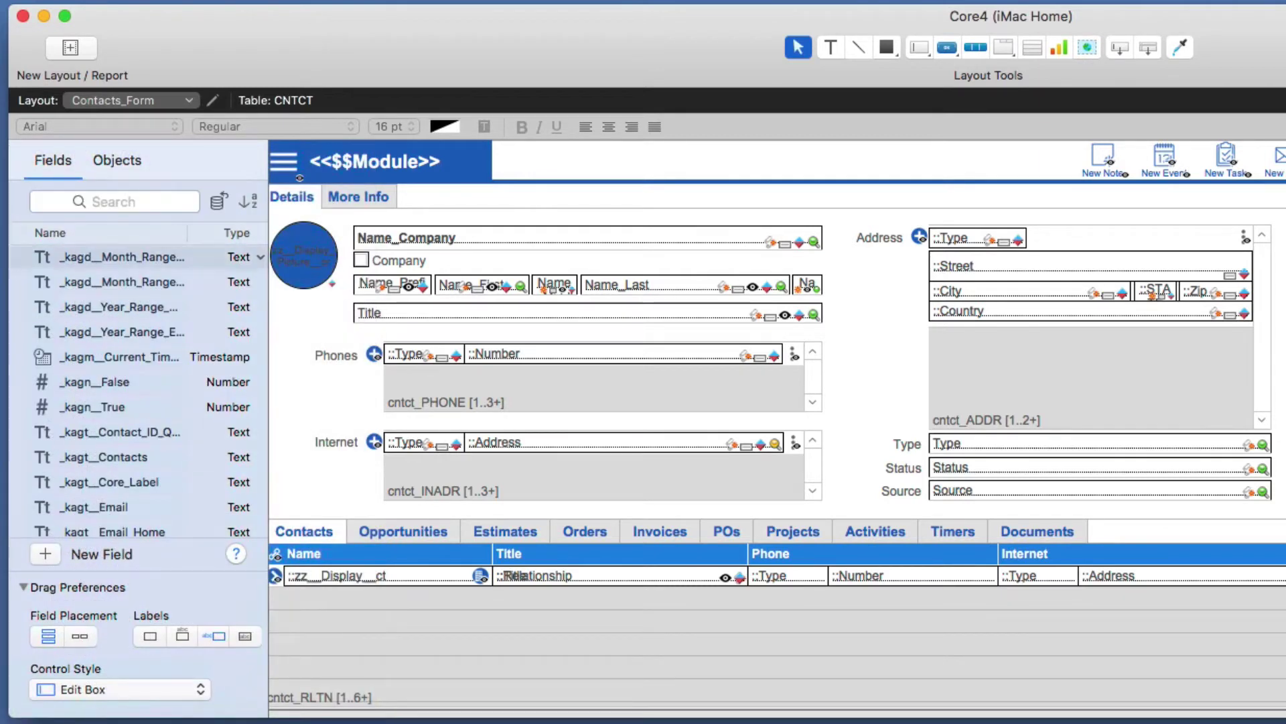
# Create two new text fields in the CNTCT table named My Category and Your Category
pyautogui.click(45, 553)
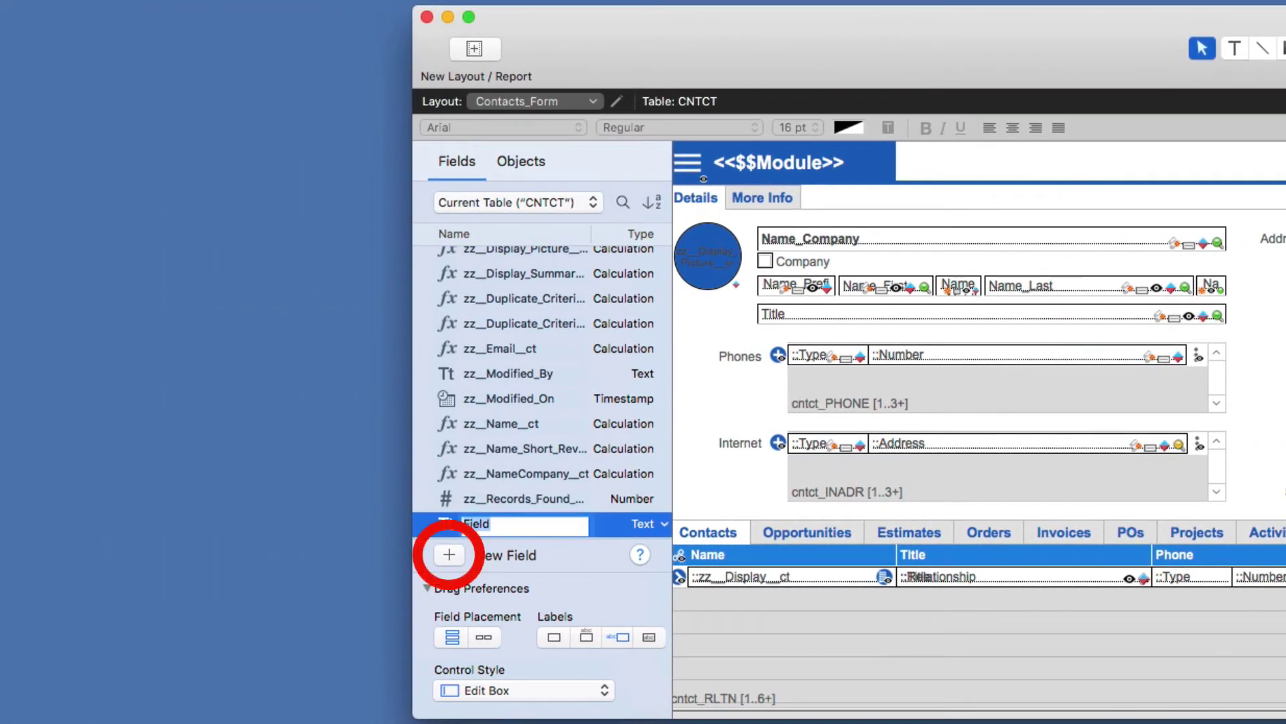
pyautogui.write('My C')
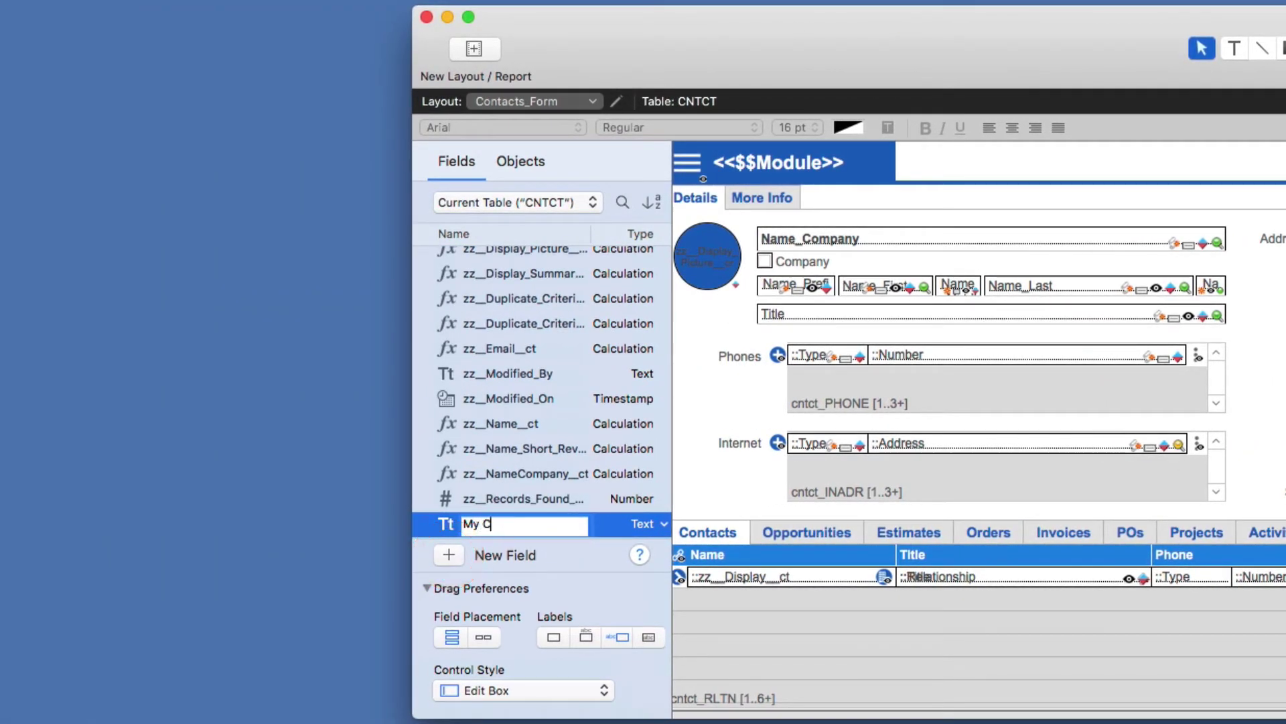
pyautogui.write('ategory')
pyautogui.click(449, 555)
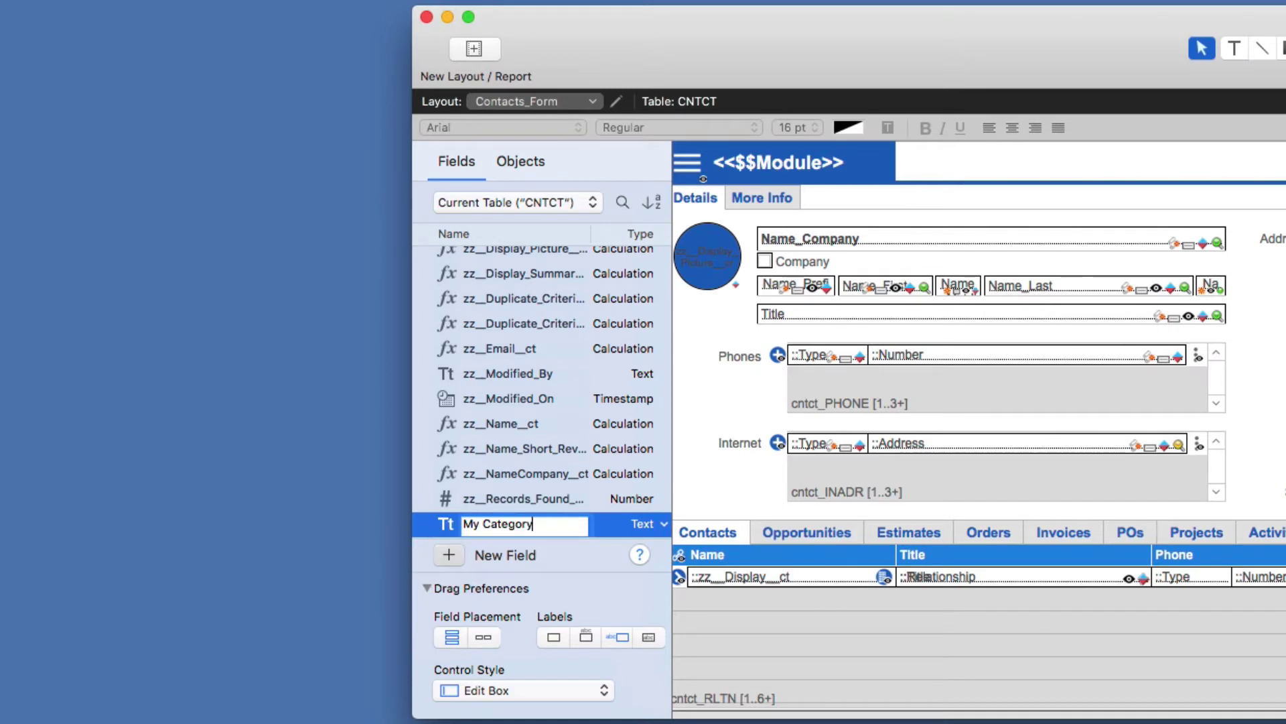
pyautogui.write('Your Category')
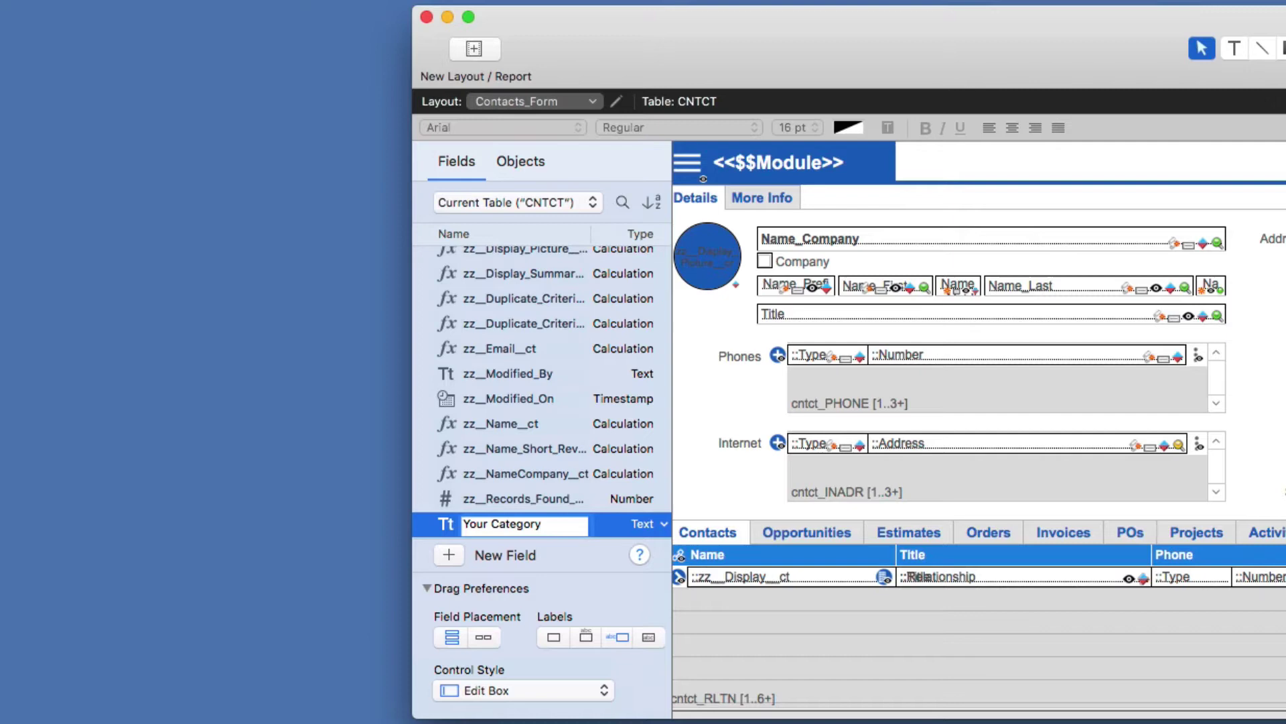
# Finish naming the Your Category field, search the Fields list for "Cate" and select both My Category and Your Category
pyautogui.press('Return')
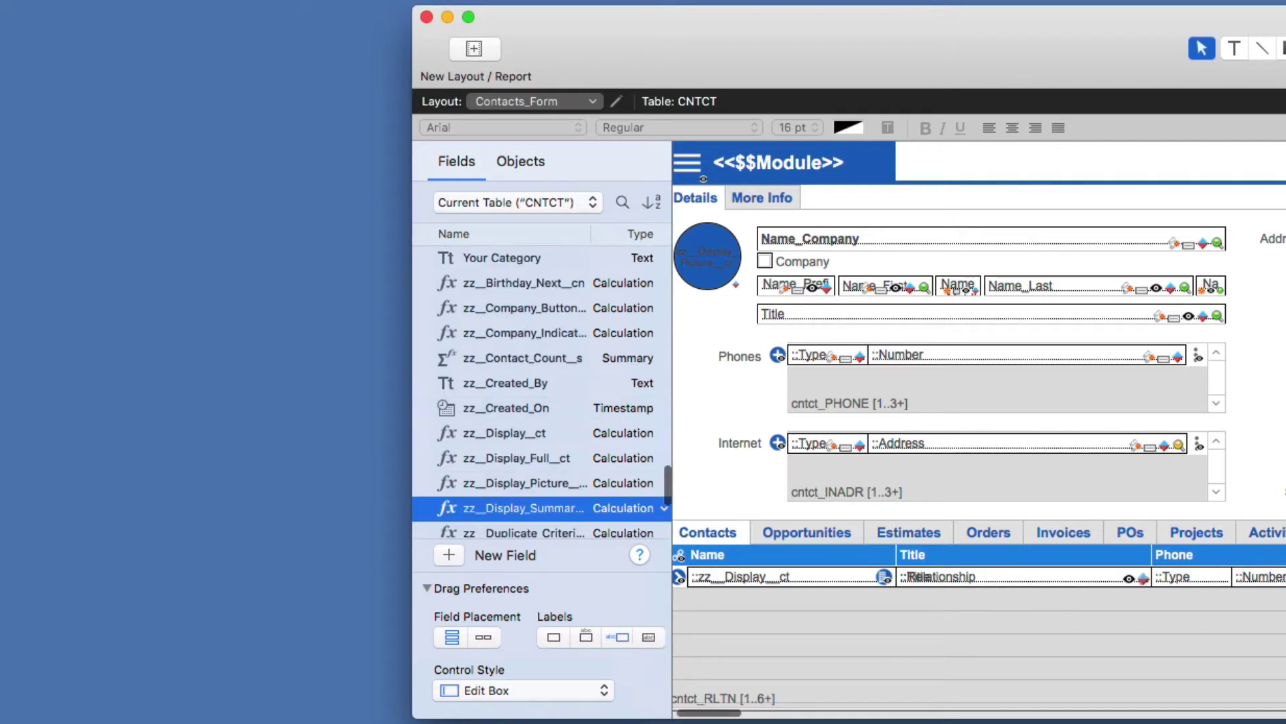
pyautogui.click(622, 202)
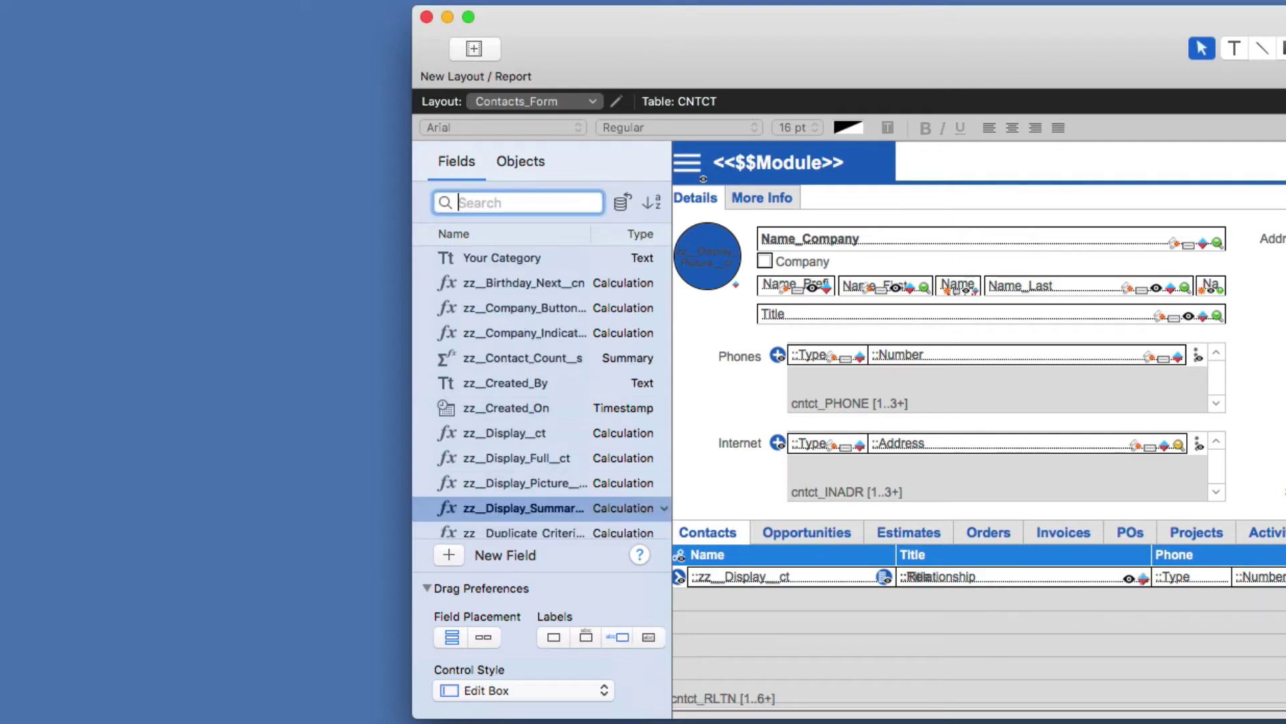
pyautogui.write('Cate')
pyautogui.click(502, 284)
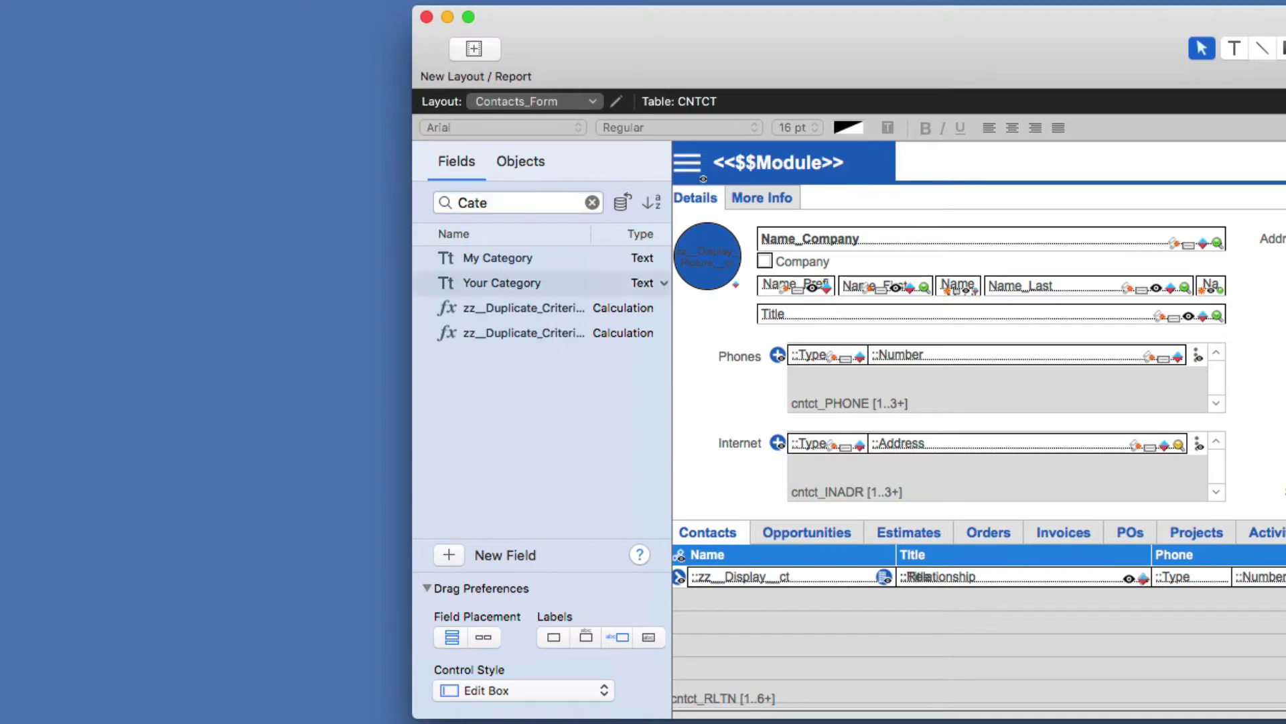
pyautogui.keyDown('shift'); pyautogui.click(497, 259); pyautogui.keyUp('shift')
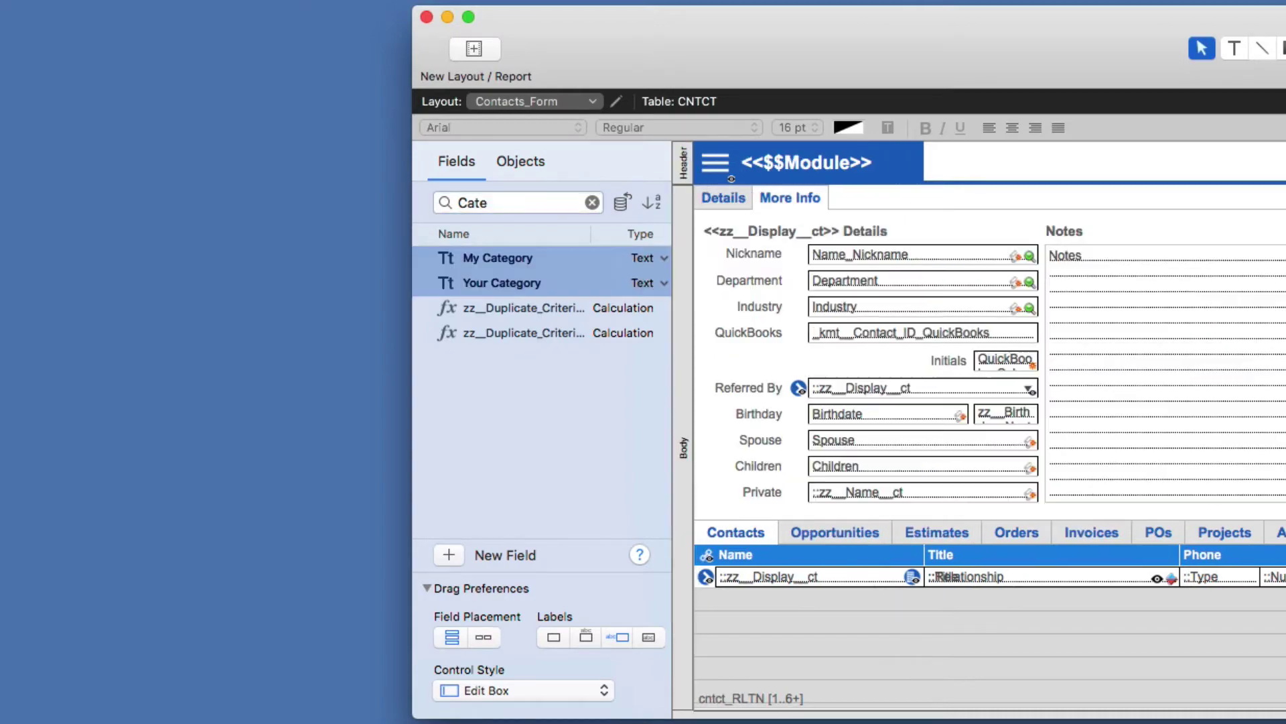
# Add a third tab named Even More Info to the tab control that holds Details and More Info
pyautogui.doubleClick(790, 197)
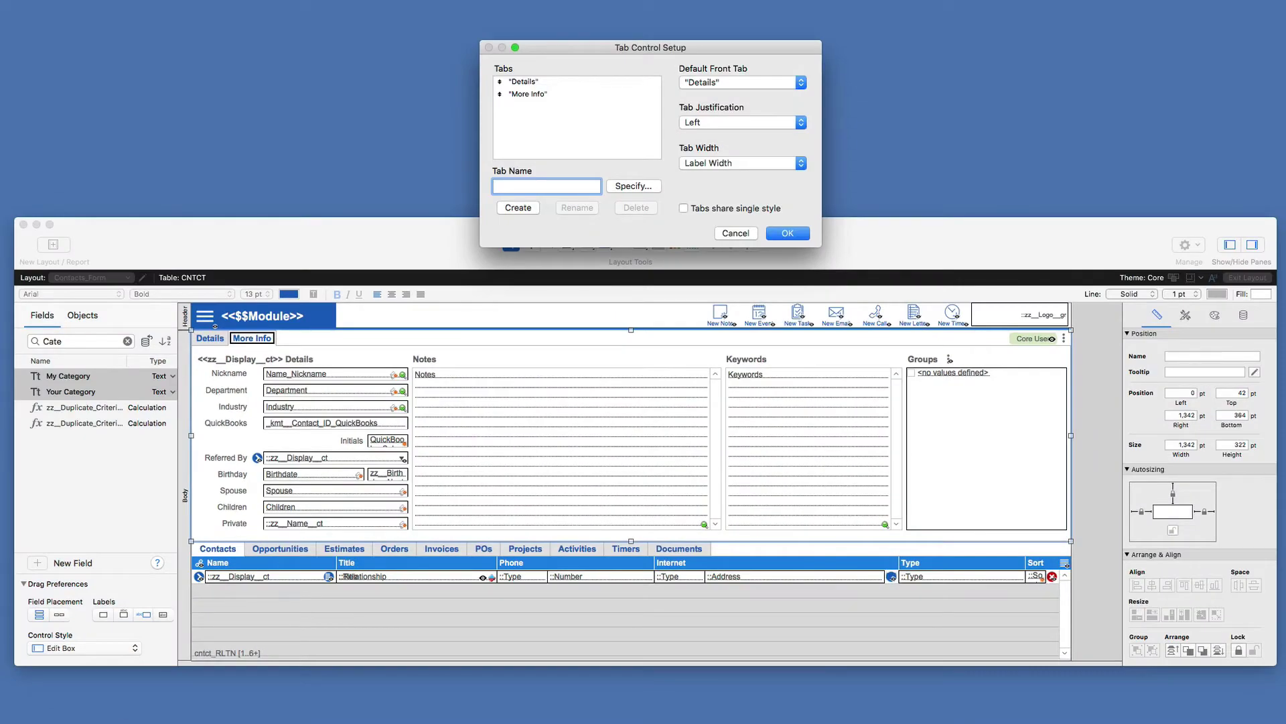
pyautogui.write('Event')
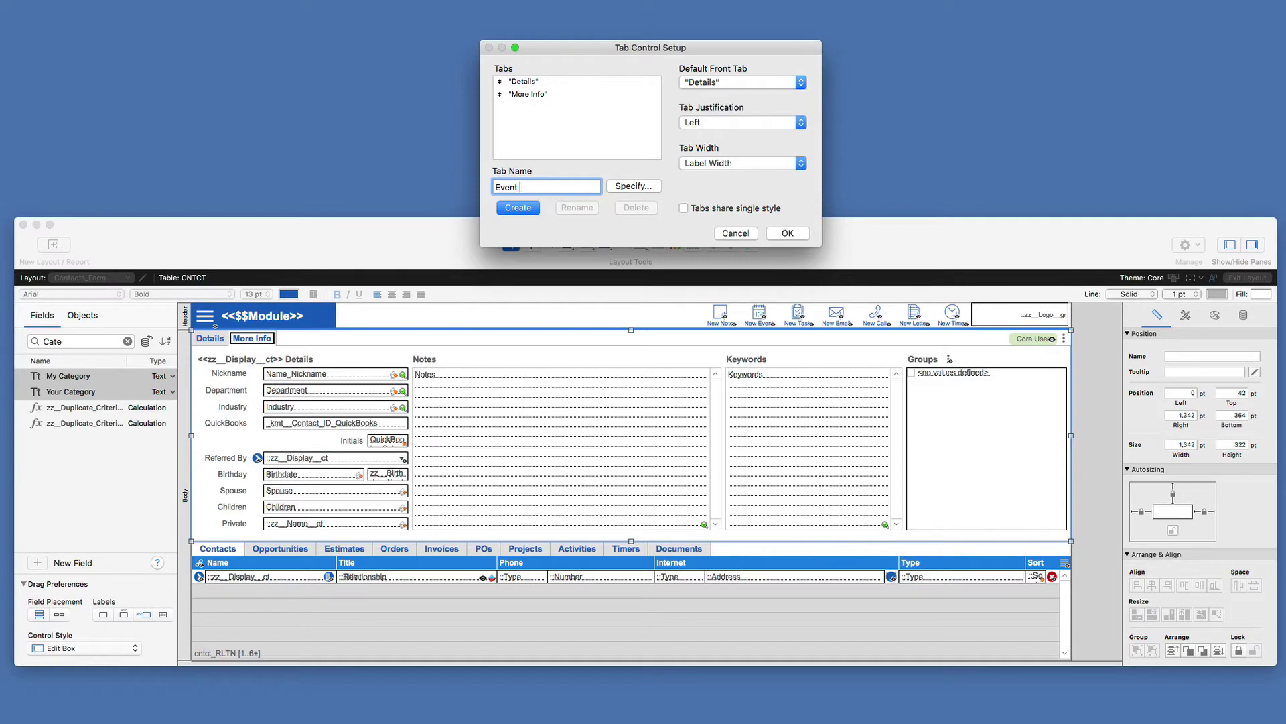
pyautogui.press('BackSpace')
pyautogui.press('BackSpace')
pyautogui.write('More Info')
pyautogui.press('Return')
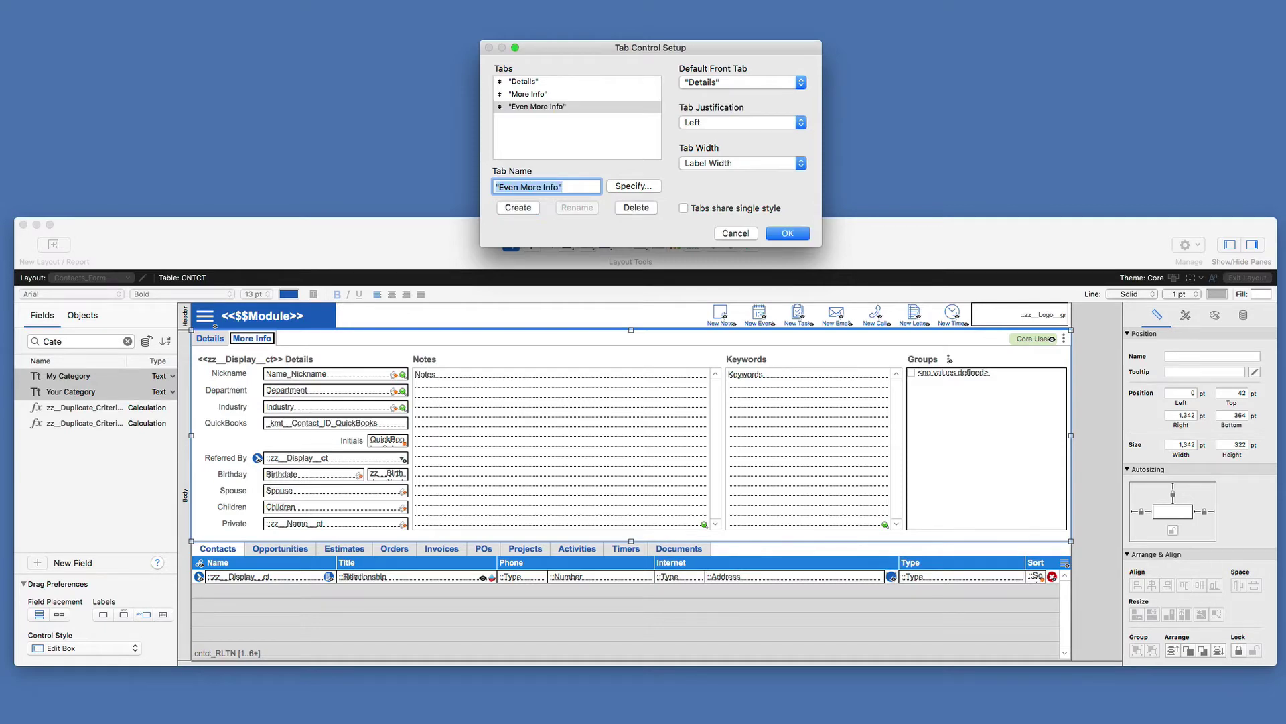
pyautogui.press('Return')
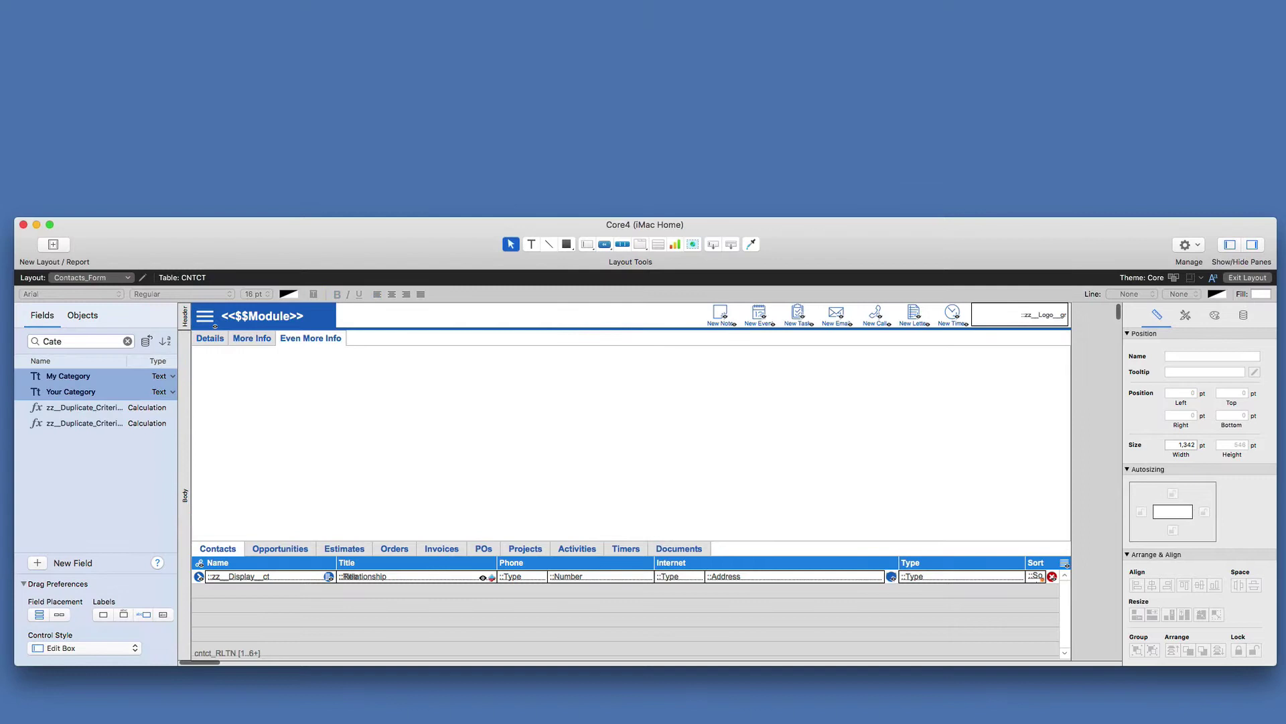
# Place the My Category and Your Category fields side by side on the Even More Info tab, with their labels above them
pyautogui.click(71, 392)
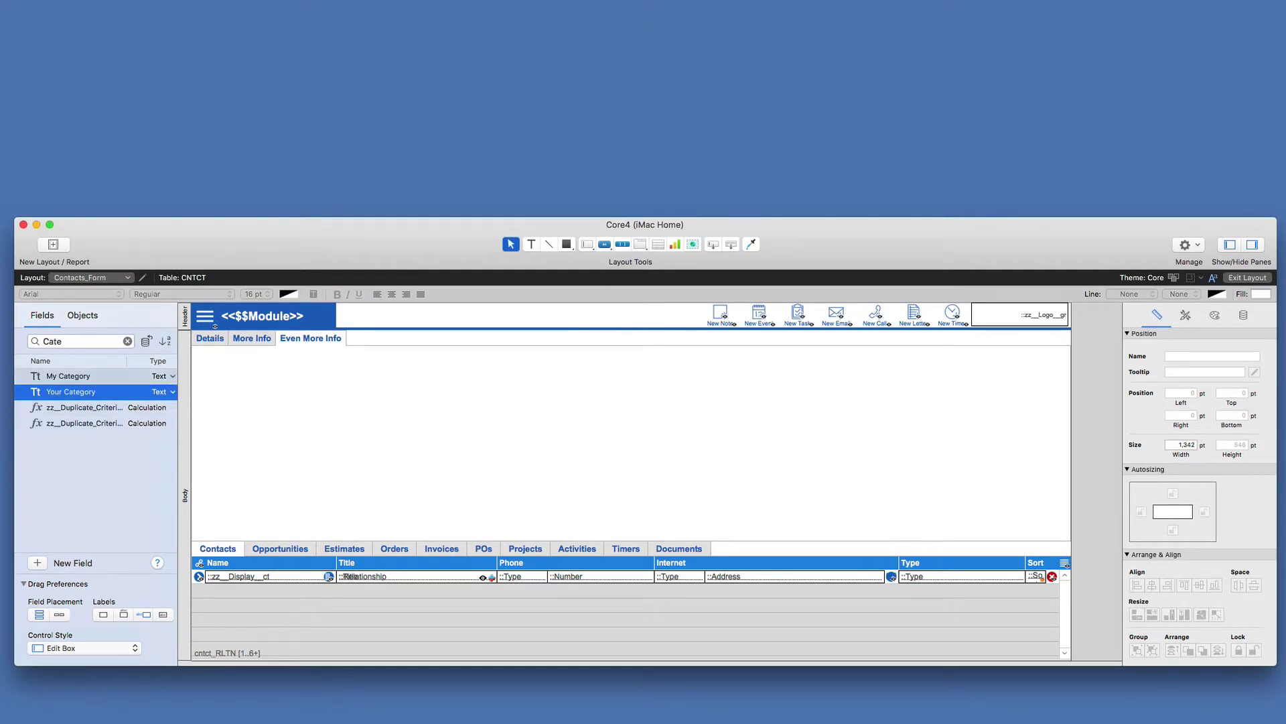
pyautogui.keyDown('shift'); pyautogui.click(68, 376); pyautogui.keyUp('shift')
pyautogui.click(84, 408)
pyautogui.click(72, 392)
pyautogui.click(69, 377)
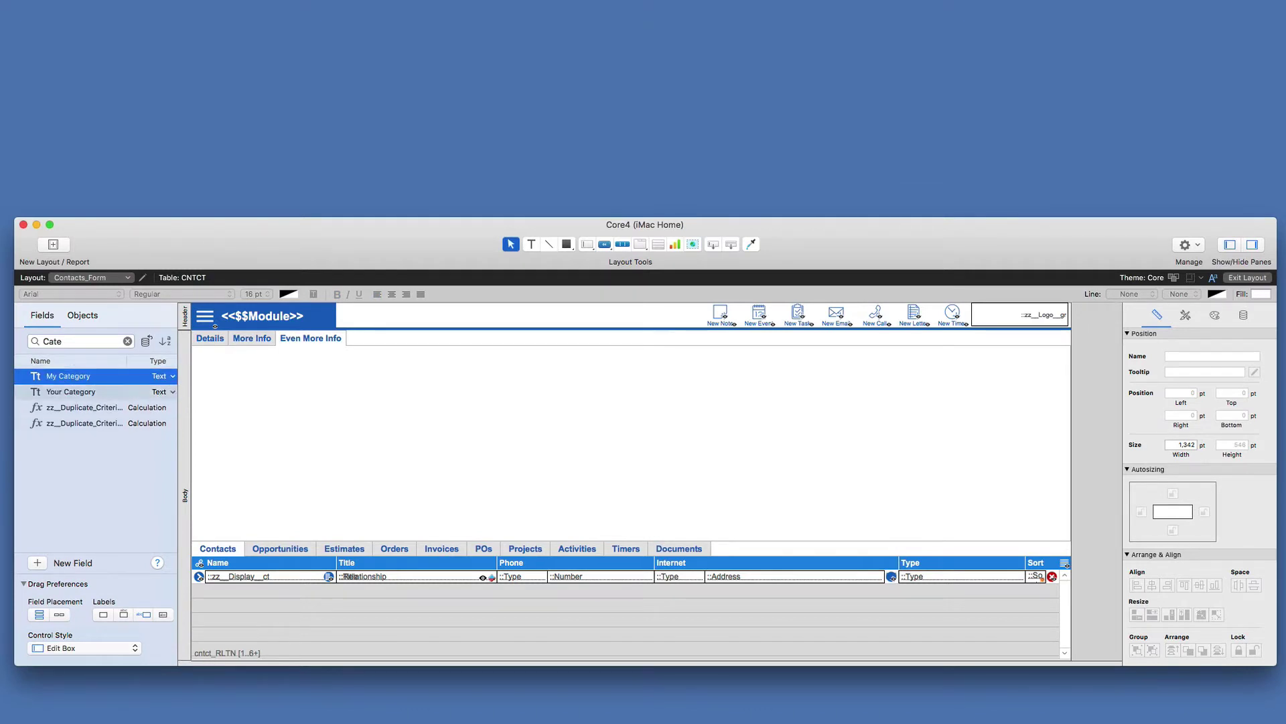
pyautogui.keyDown('shift'); pyautogui.click(71, 392); pyautogui.keyUp('shift')
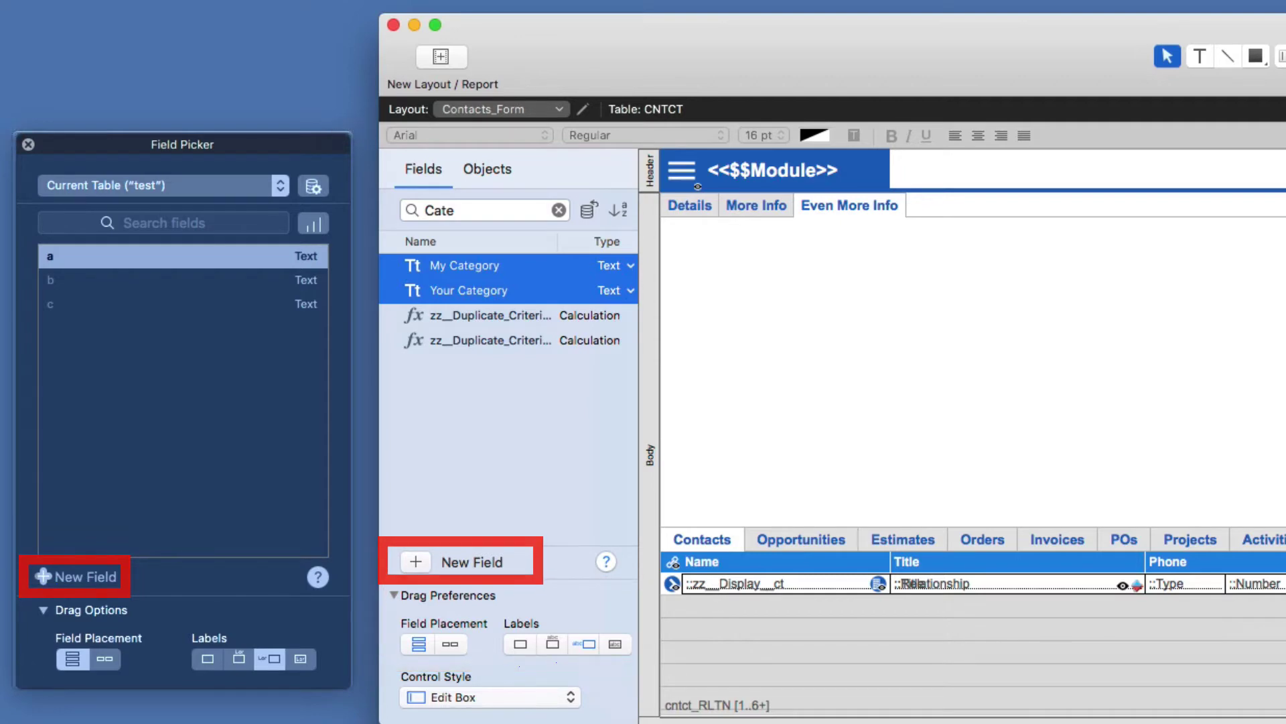
pyautogui.click(469, 291)
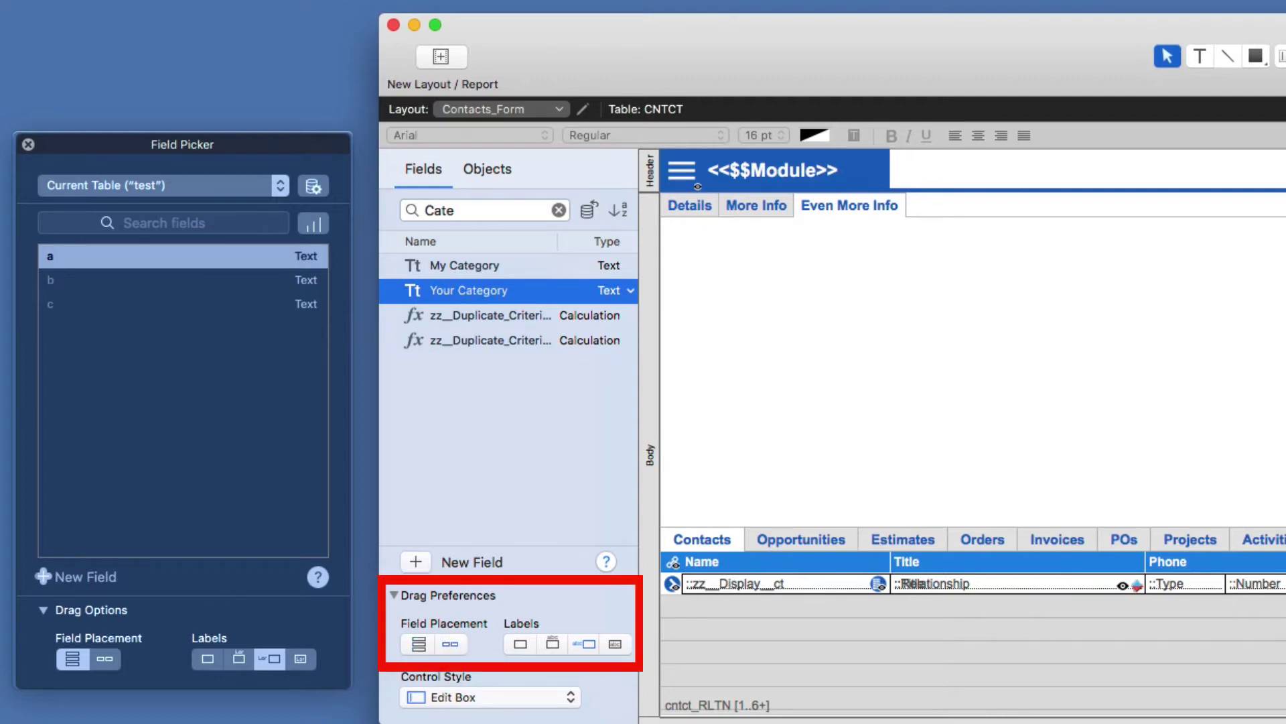
pyautogui.click(469, 265)
pyautogui.keyDown('shift'); pyautogui.click(469, 290); pyautogui.keyUp('shift')
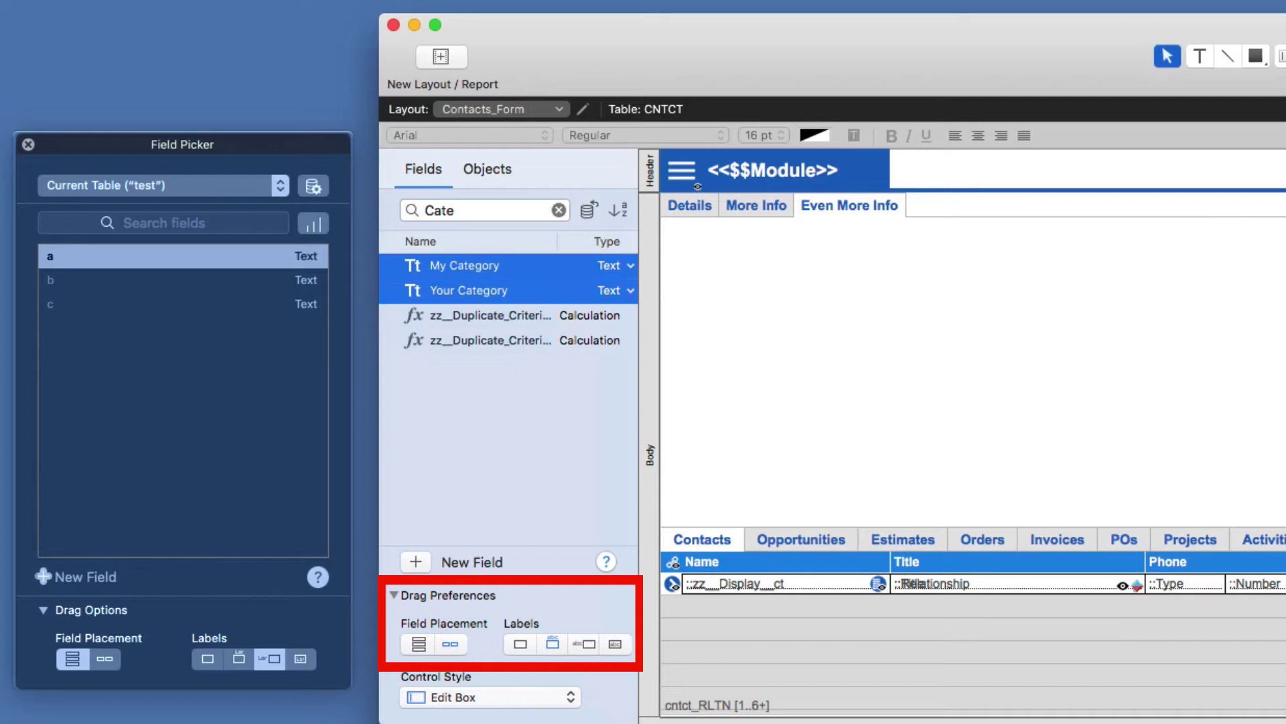
pyautogui.moveTo(469, 290); pyautogui.dragTo(954, 289)
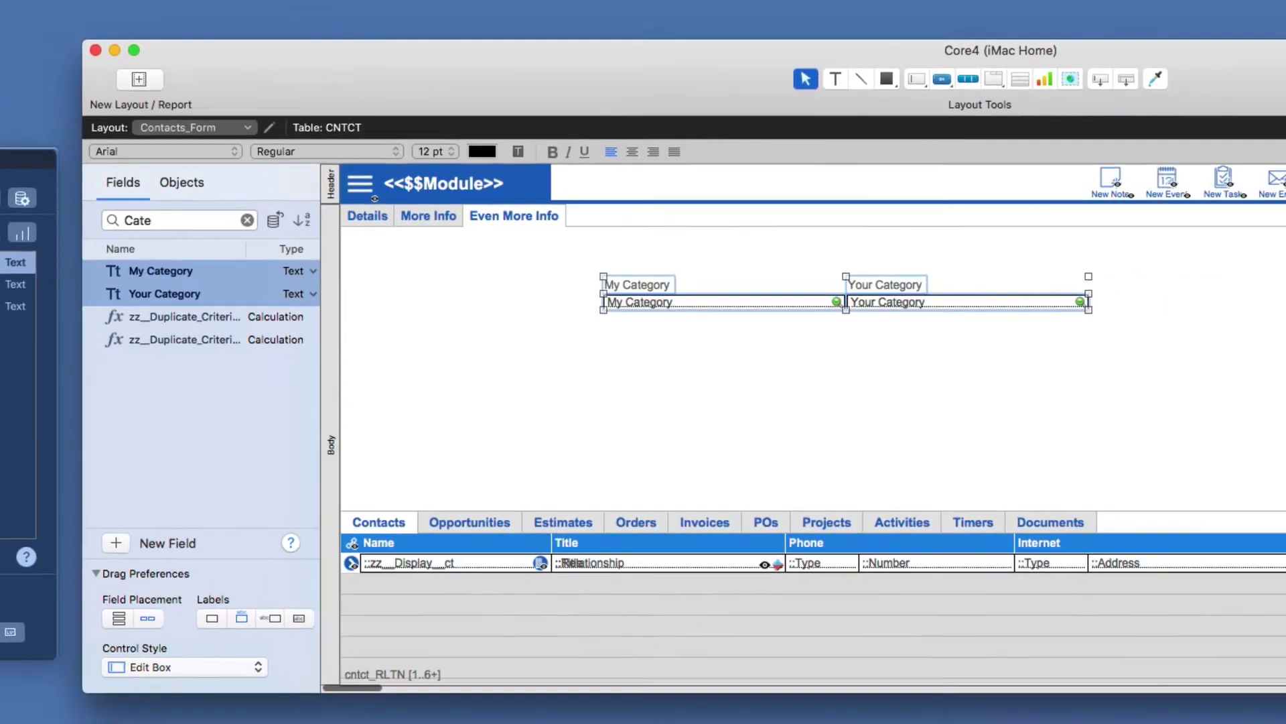
pyautogui.click(864, 382)
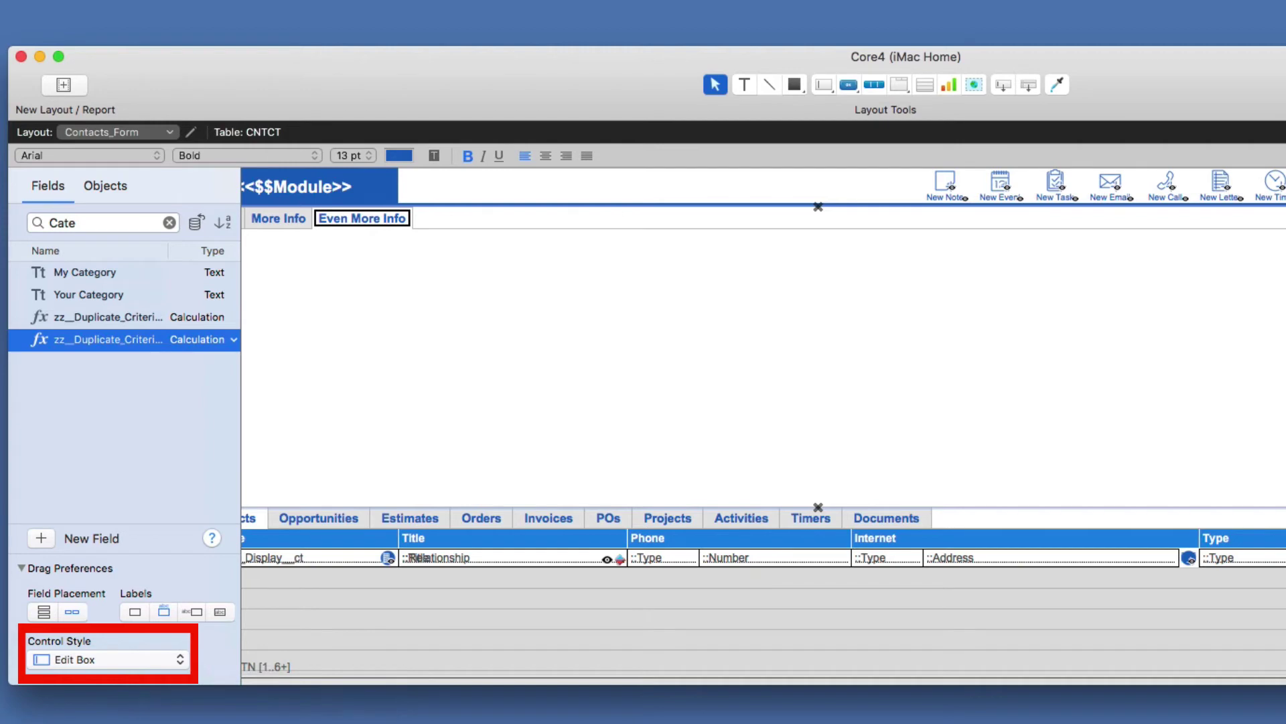
# Clear the field search and create three new text fields named Check1, Check2 and Check3
pyautogui.click(169, 222)
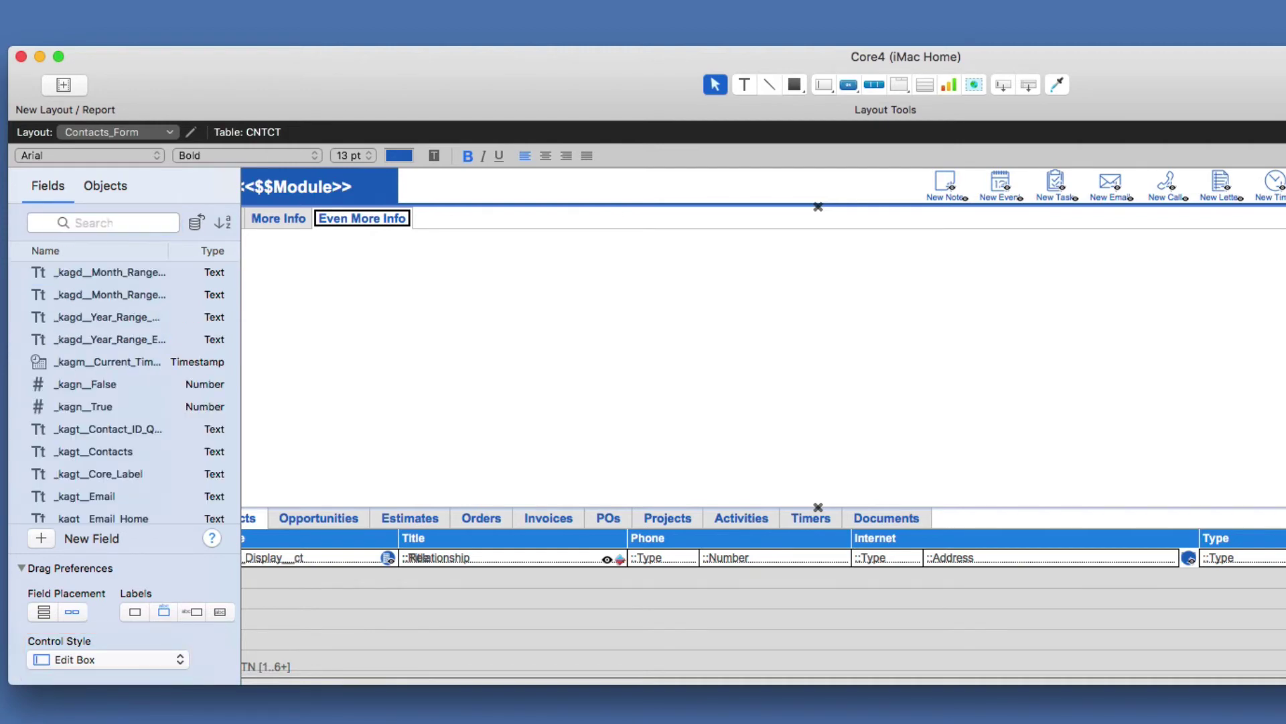
pyautogui.click(41, 538)
pyautogui.click(64, 538)
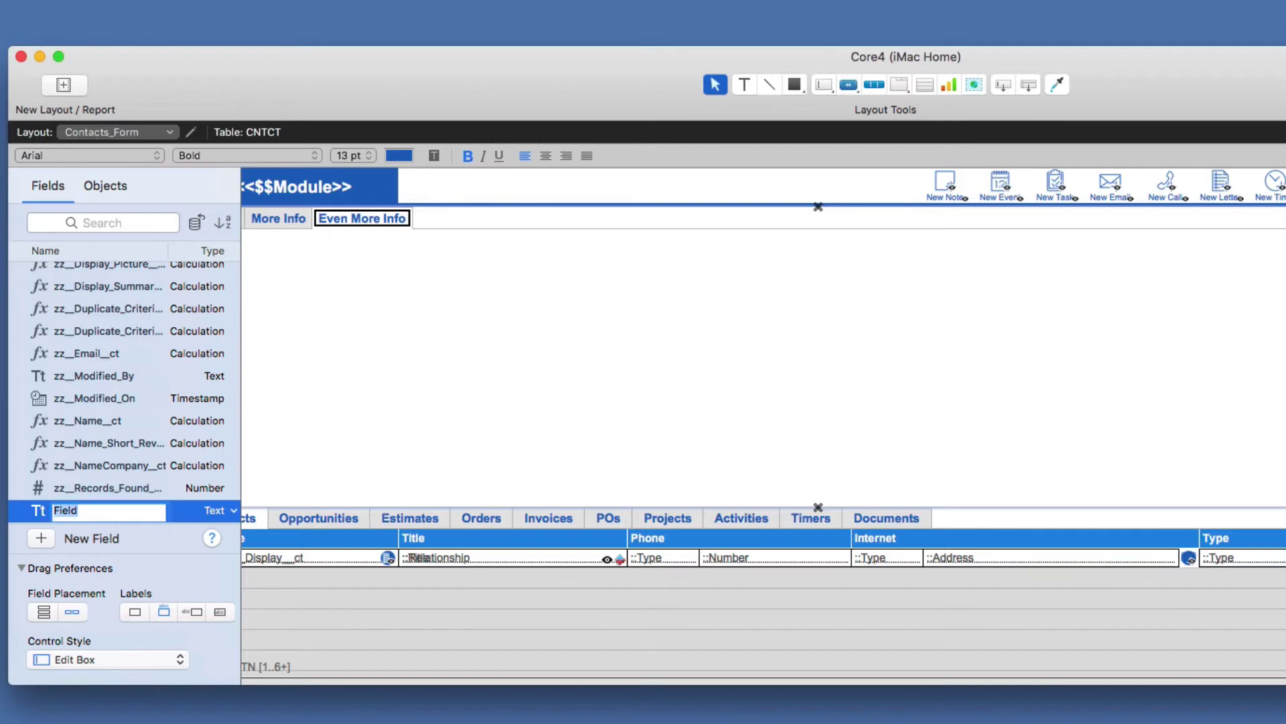
pyautogui.write('Check1')
pyautogui.press('BackSpace')
pyautogui.write('2')
pyautogui.press('BackSpace')
pyautogui.write('3')
pyautogui.press('Return')
# Search the Fields list for "check", select Check1 to Check3 and set their control style to Checkbox Set
pyautogui.click(104, 222)
pyautogui.write('check')
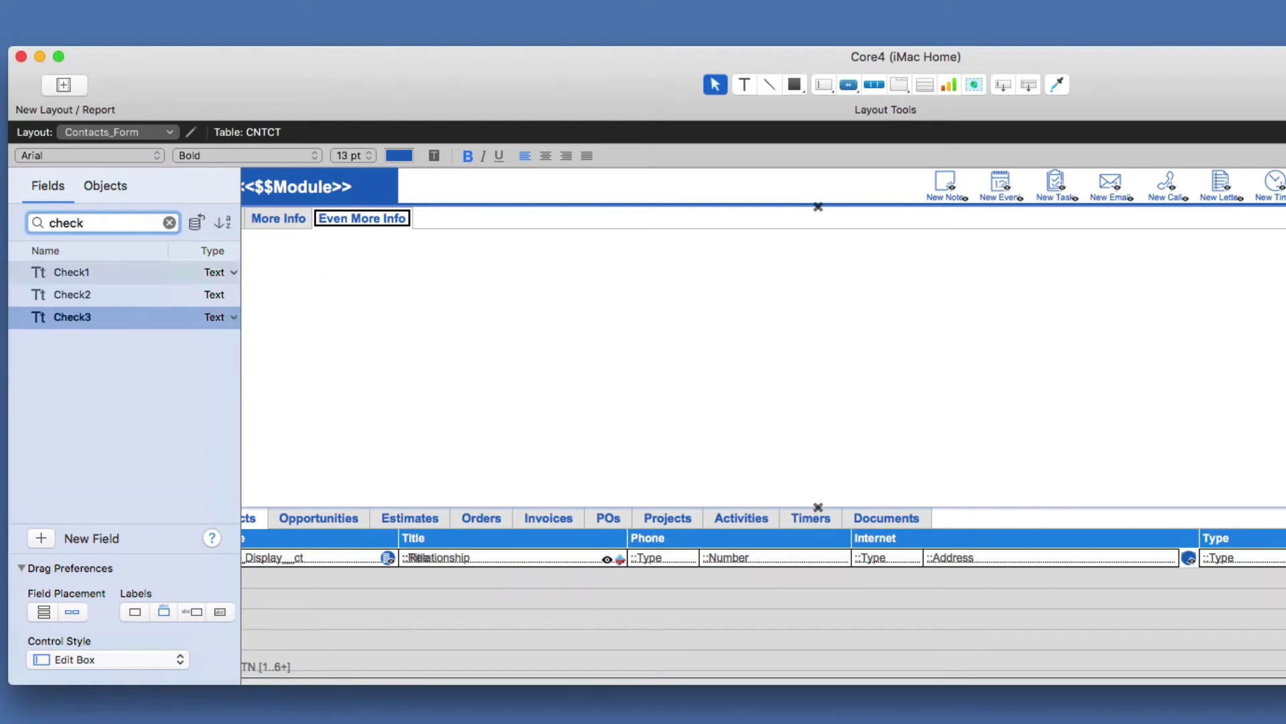
pyautogui.click(72, 273)
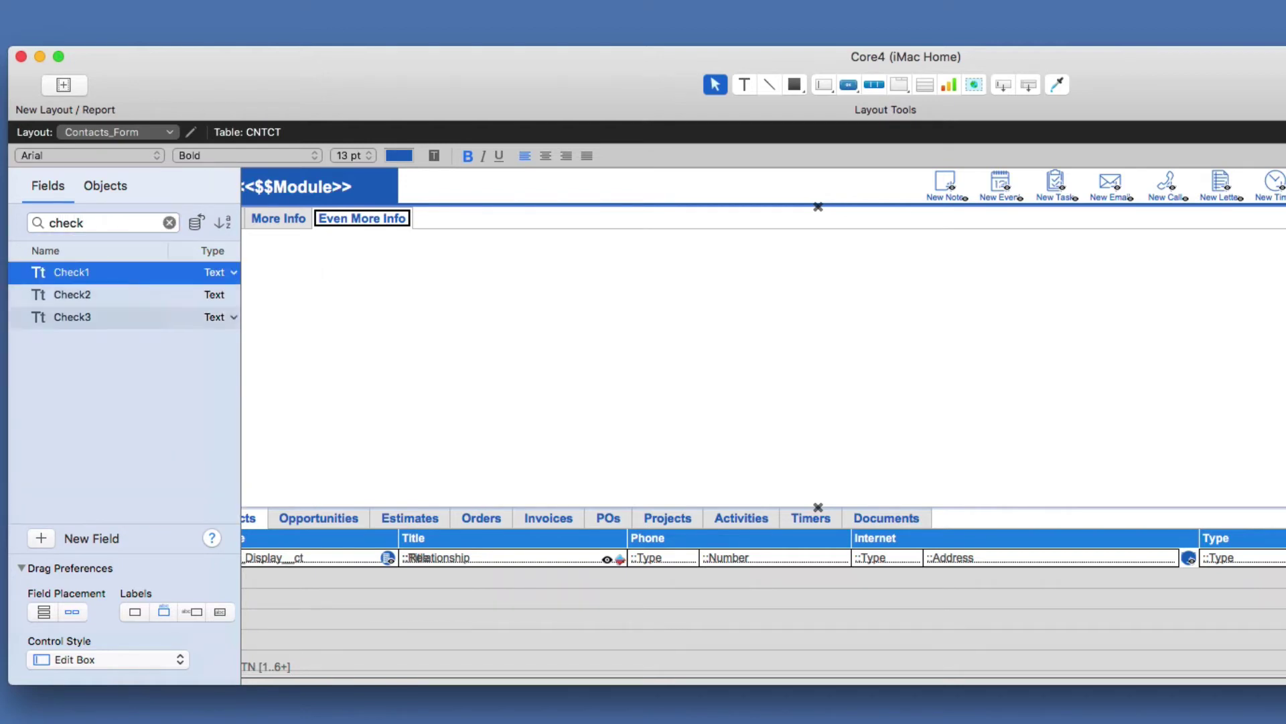
pyautogui.keyDown('shift'); pyautogui.click(72, 317); pyautogui.keyUp('shift')
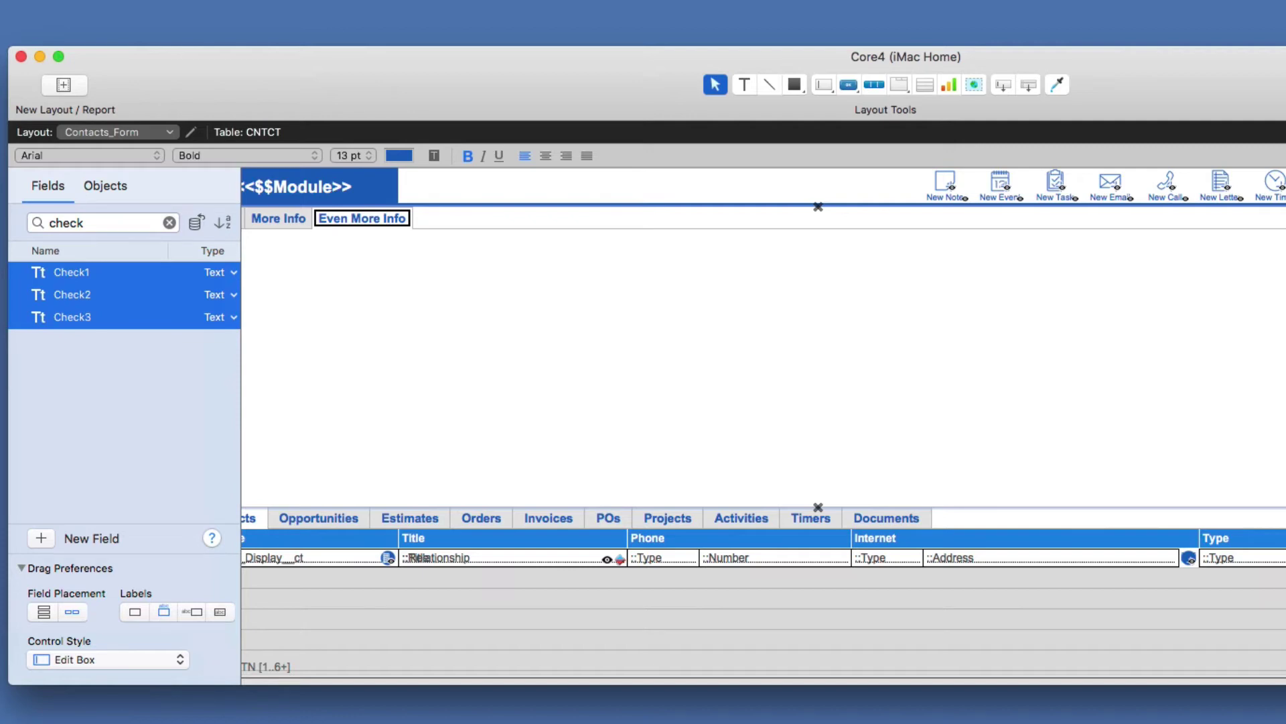
pyautogui.click(108, 659)
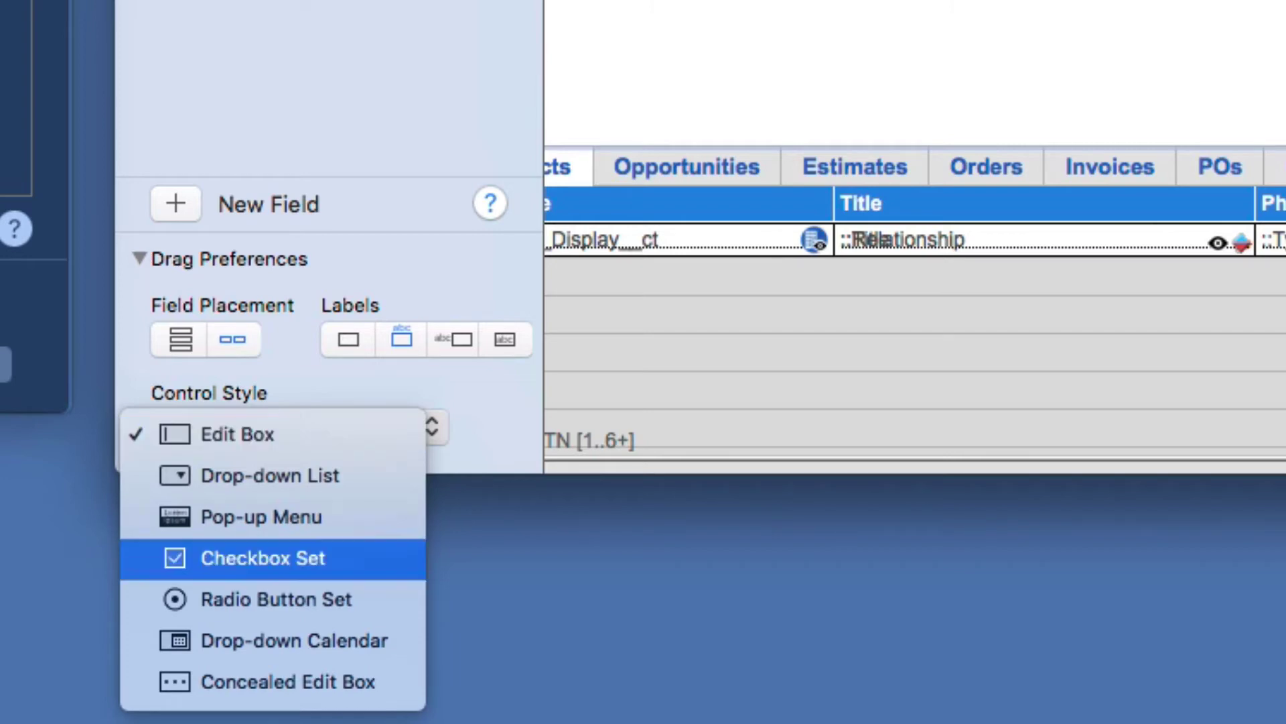
pyautogui.click(263, 558)
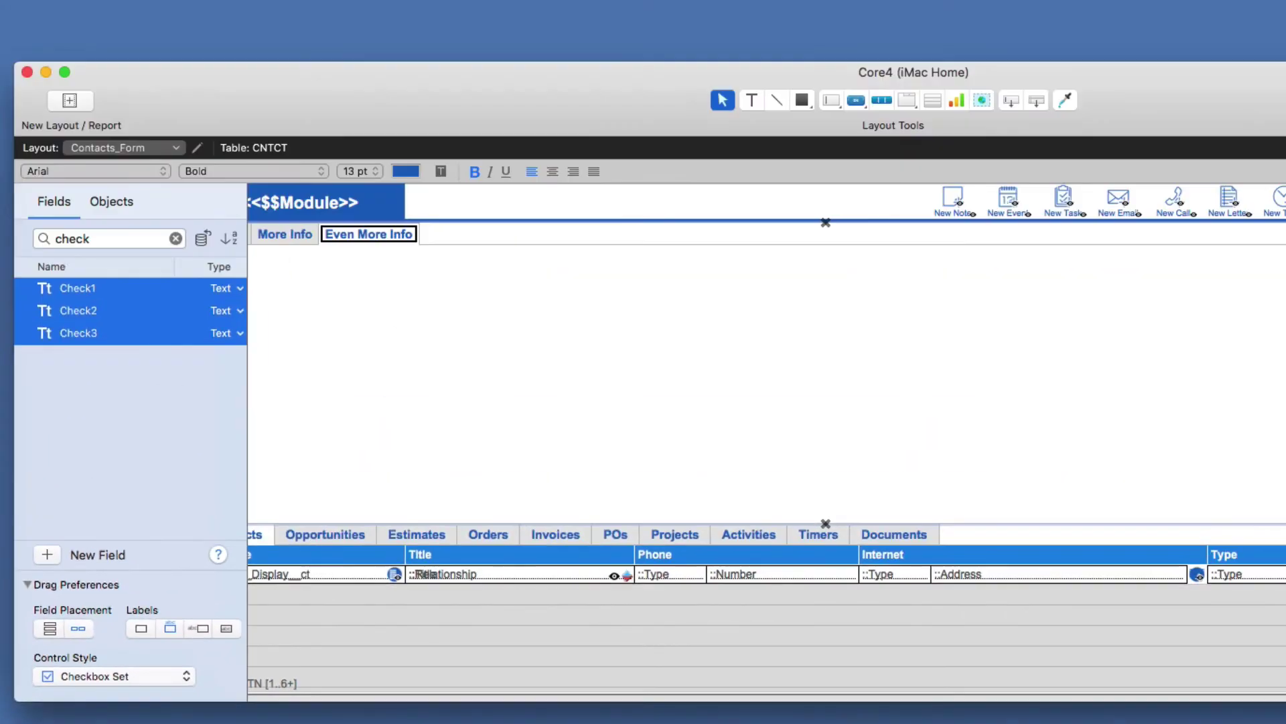
# Place the three Check fields side by side, delete them and place them again stacked vertically with labels to their left
pyautogui.moveTo(228, 310); pyautogui.dragTo(436, 345)
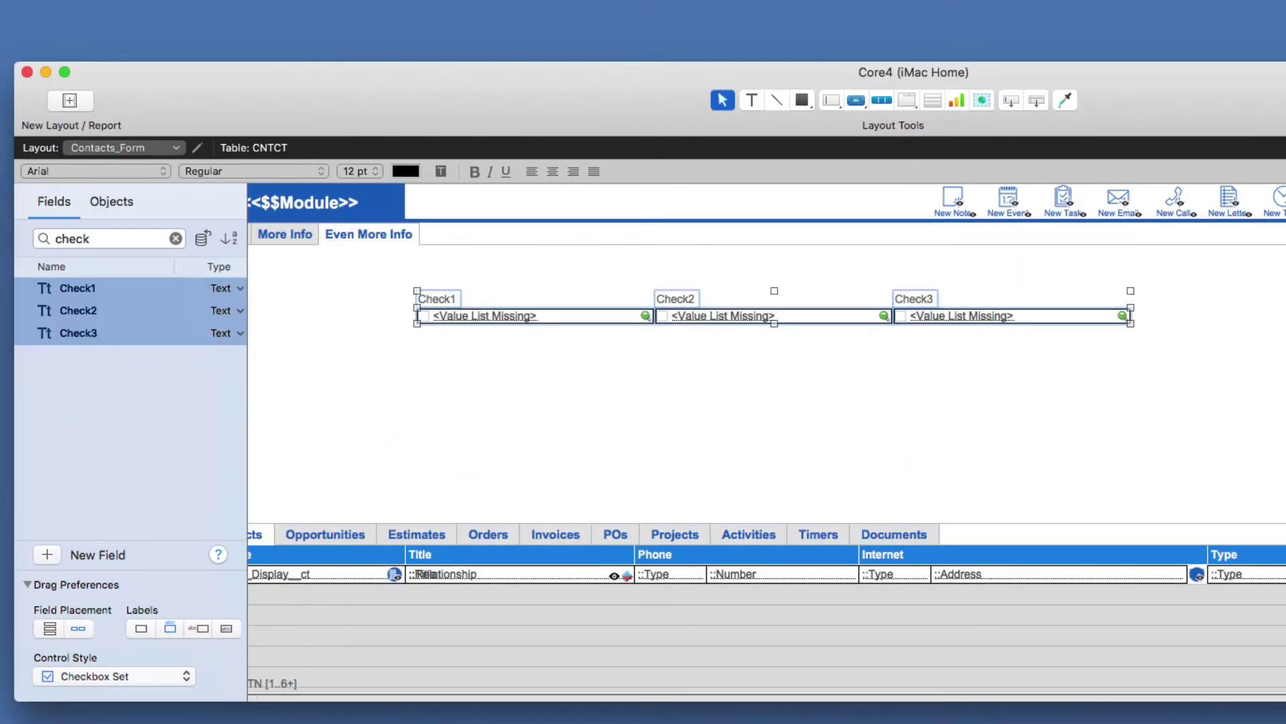
pyautogui.press('Delete')
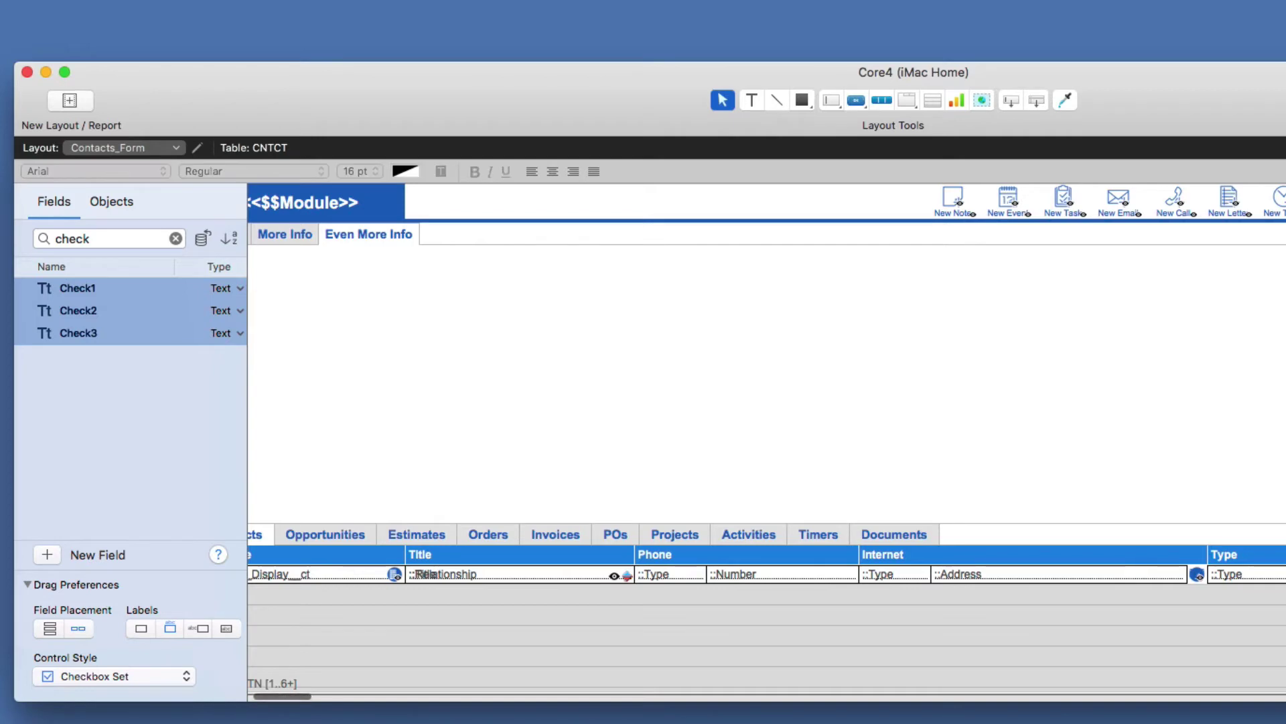
pyautogui.click(50, 628)
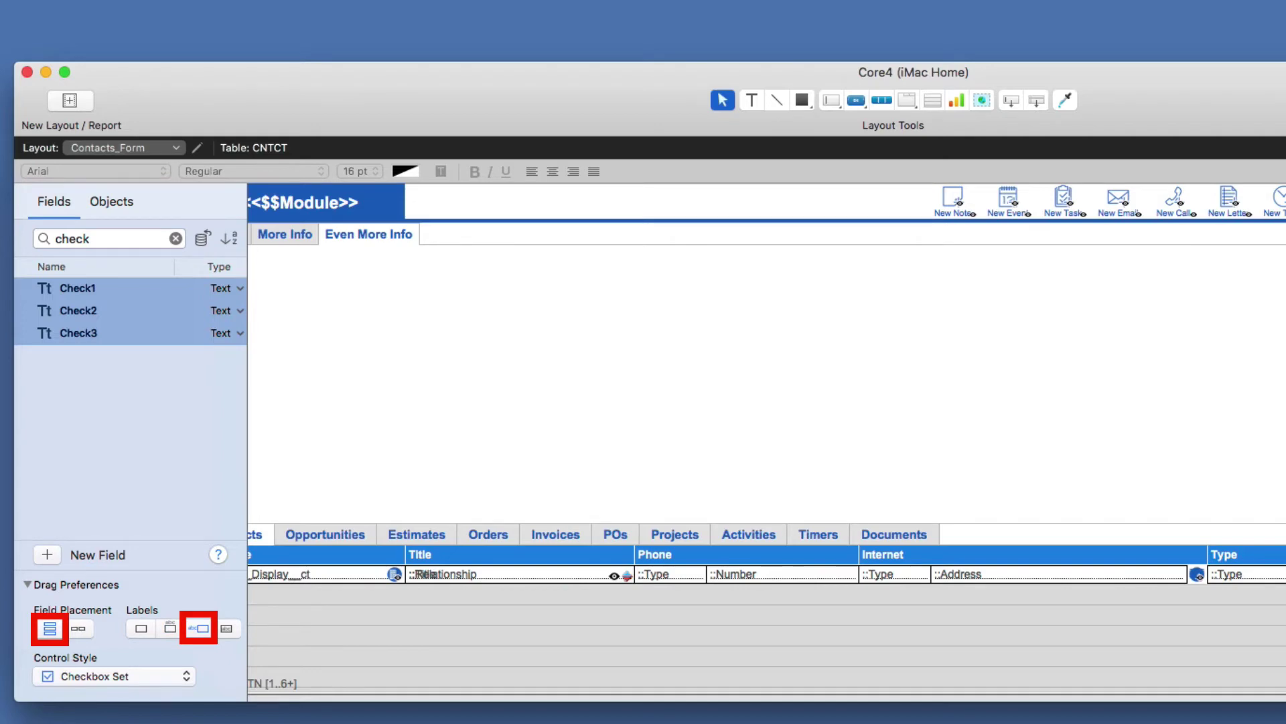
pyautogui.moveTo(79, 310); pyautogui.dragTo(653, 313)
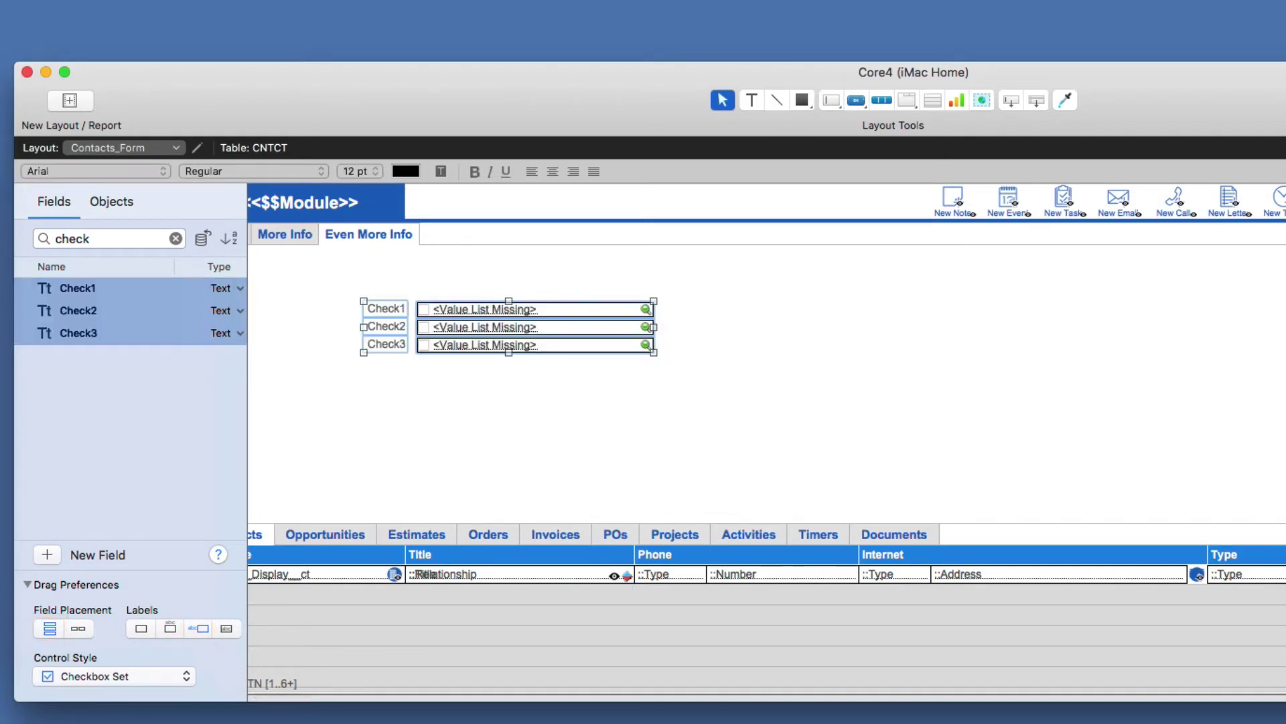
# Select the three placed Check fields, keep them as checkbox sets and assign the value list that contains only 1
pyautogui.click(706, 391)
pyautogui.moveTo(706, 391); pyautogui.dragTo(591, 280)
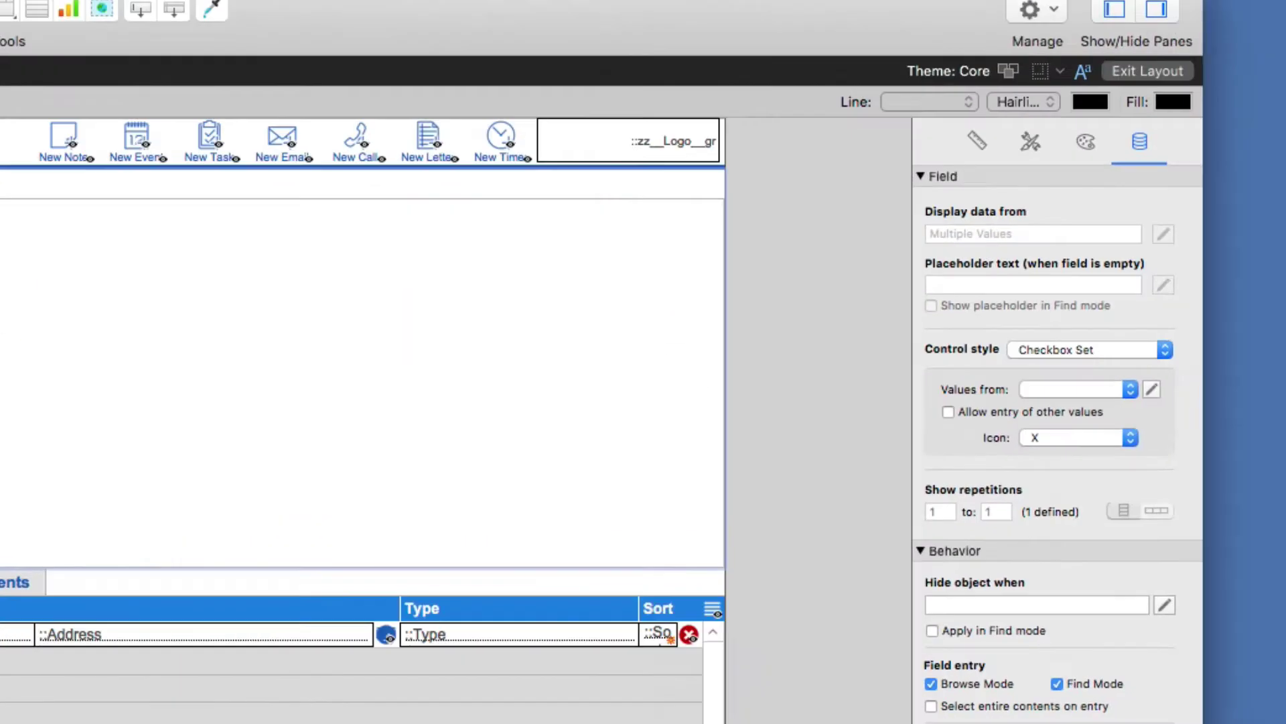
pyautogui.click(528, 341)
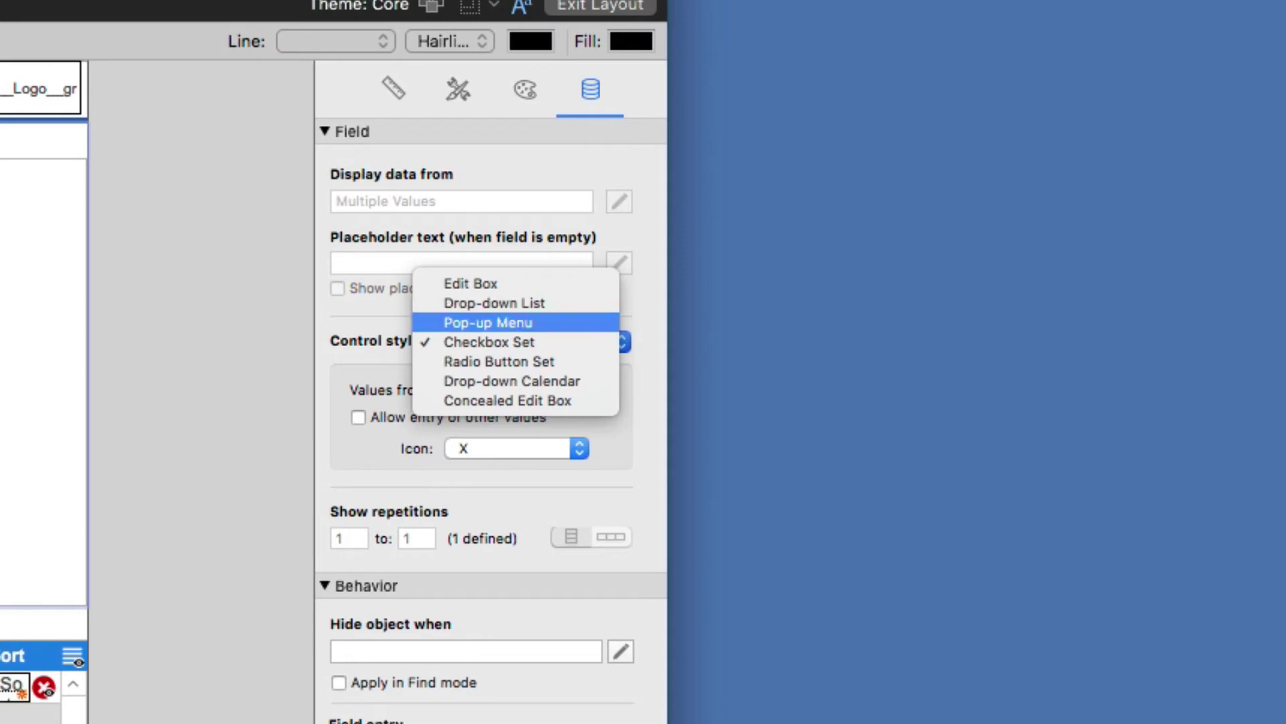
pyautogui.click(502, 342)
pyautogui.click(516, 390)
pyautogui.click(502, 602)
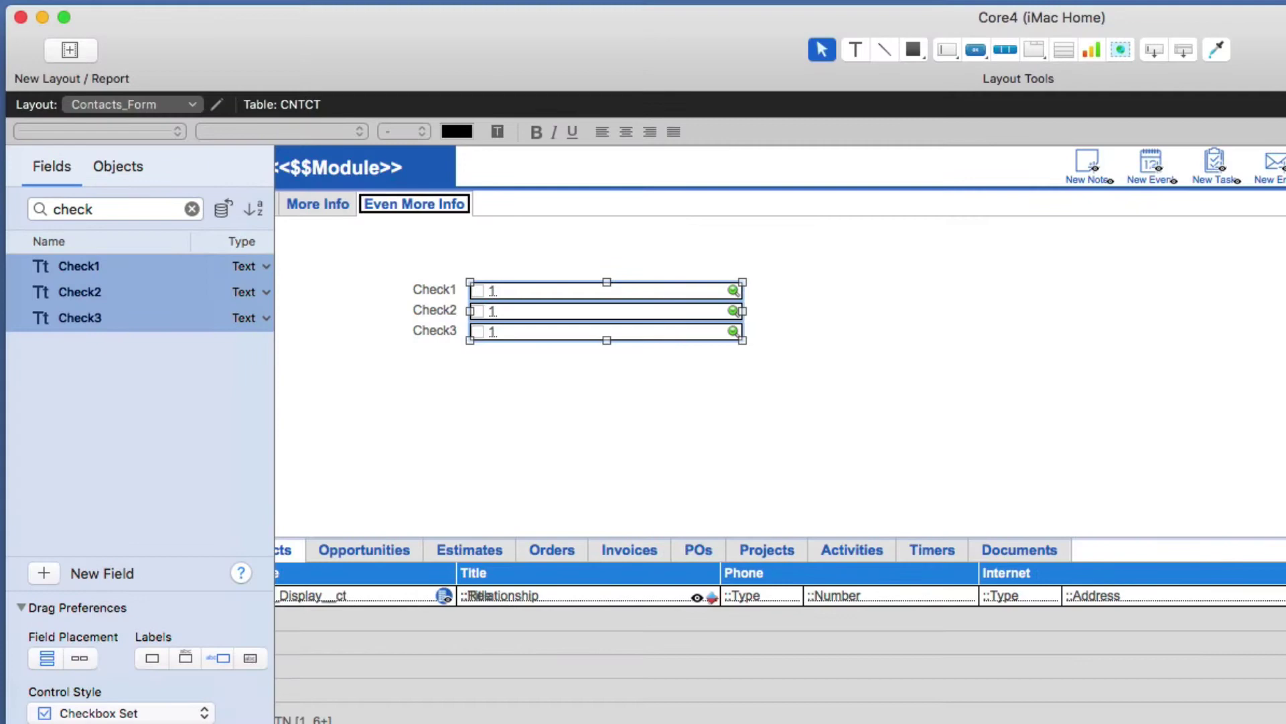
# Narrow the three Check fields together so that only their checkboxes show
pyautogui.click(856, 390)
pyautogui.moveTo(856, 389); pyautogui.dragTo(440, 245)
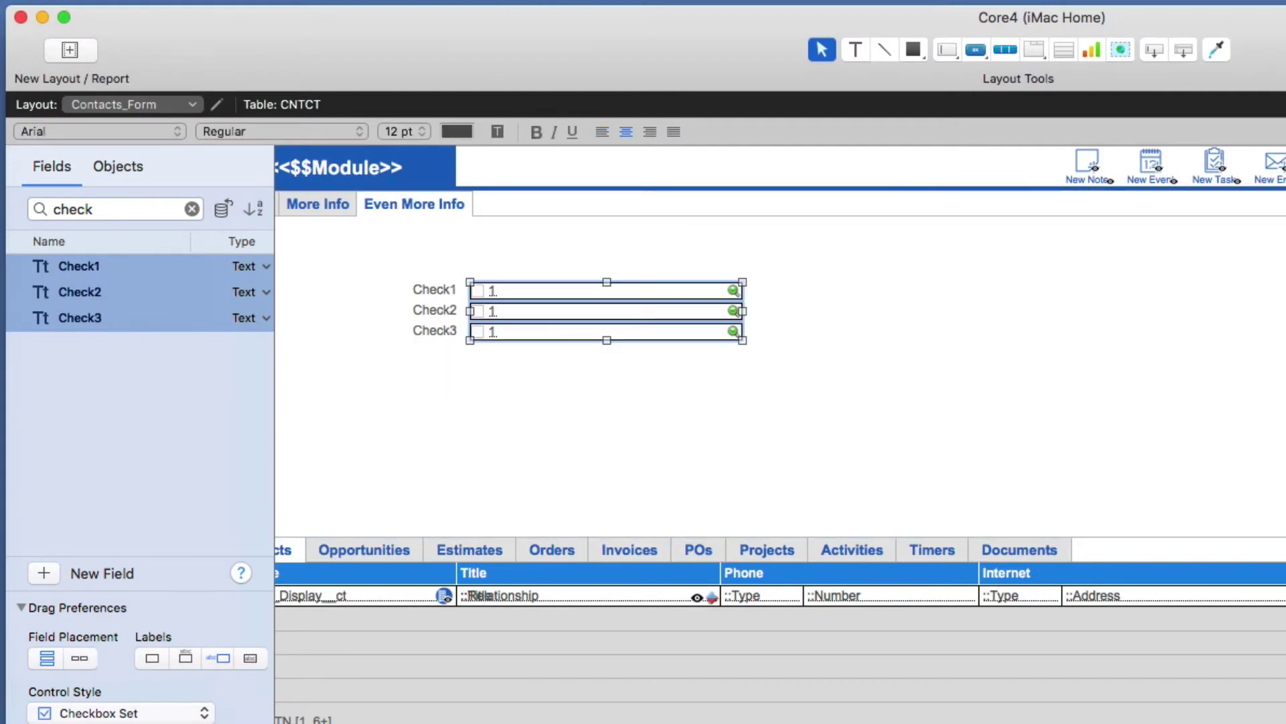
pyautogui.moveTo(743, 310); pyautogui.dragTo(489, 311)
# Switch to Browse mode and test the Check1 and Check2 checkboxes on the Even More Info tab
pyautogui.press('super+b')
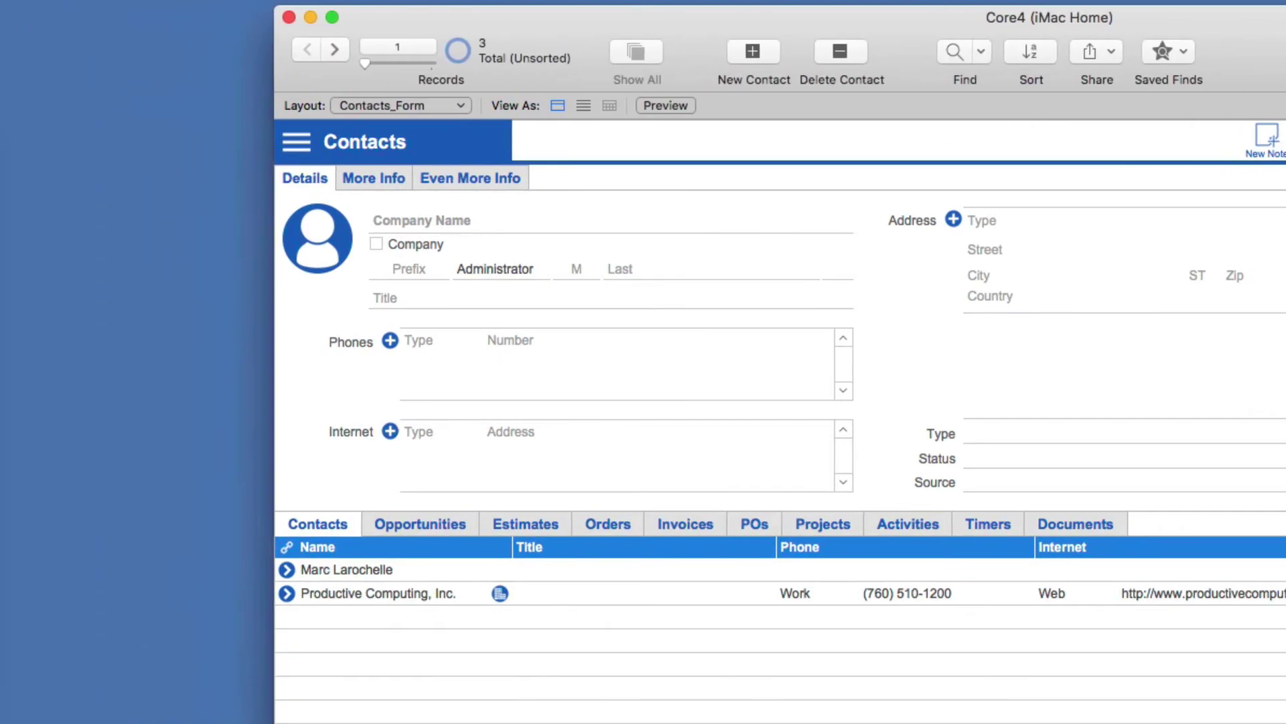
pyautogui.click(535, 285)
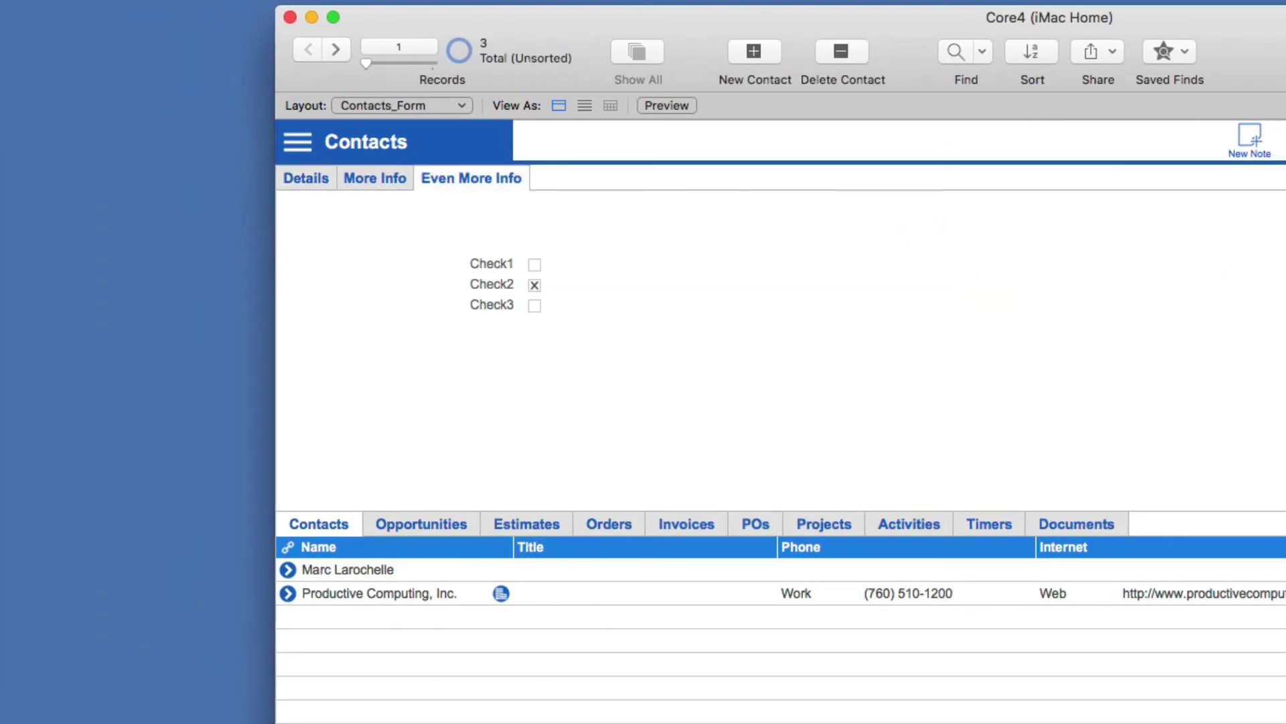
pyautogui.click(535, 265)
pyautogui.click(535, 285)
pyautogui.click(535, 265)
# Return to Layout mode and review the control styles available for newly placed fields
pyautogui.press('super+l')
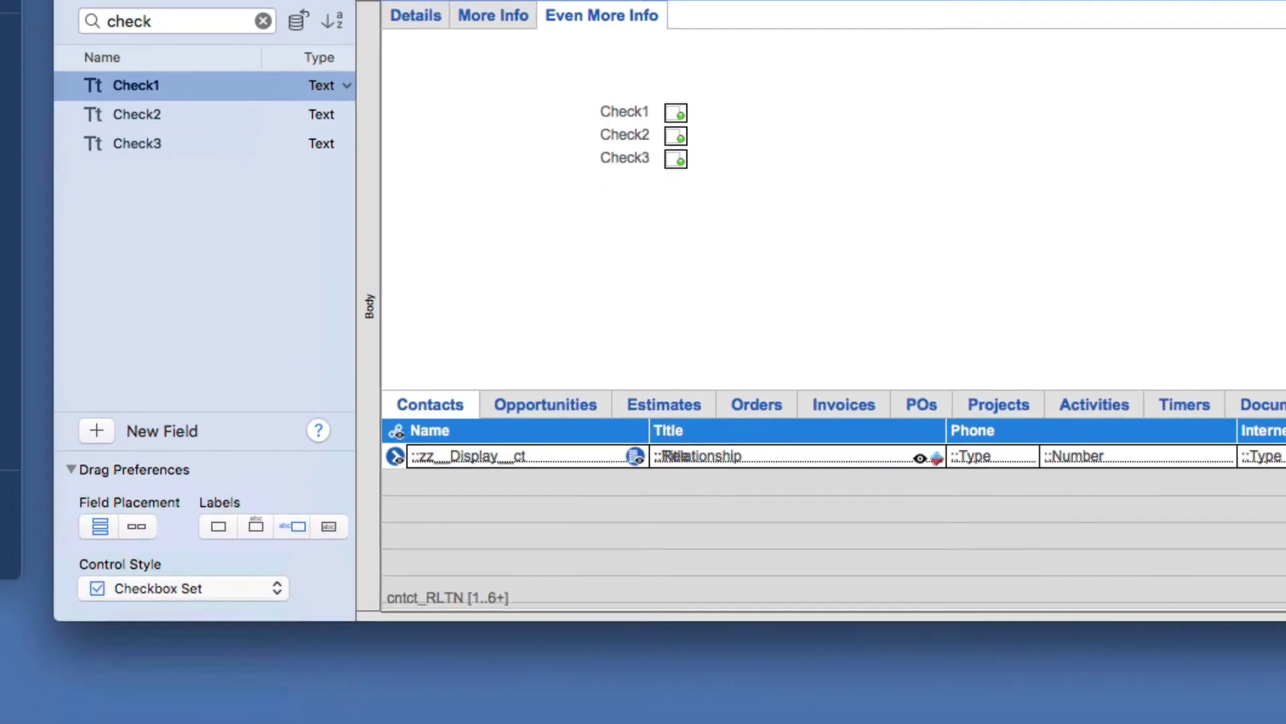
pyautogui.click(183, 589)
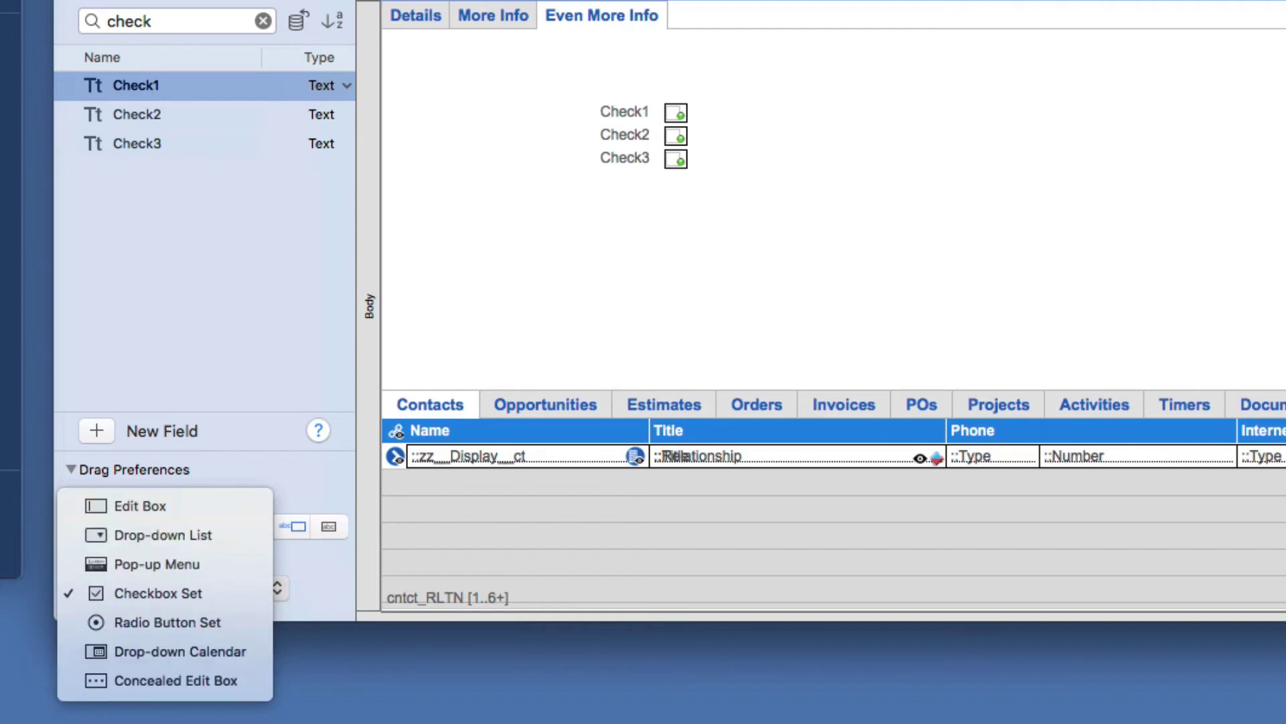
pyautogui.press('Escape')
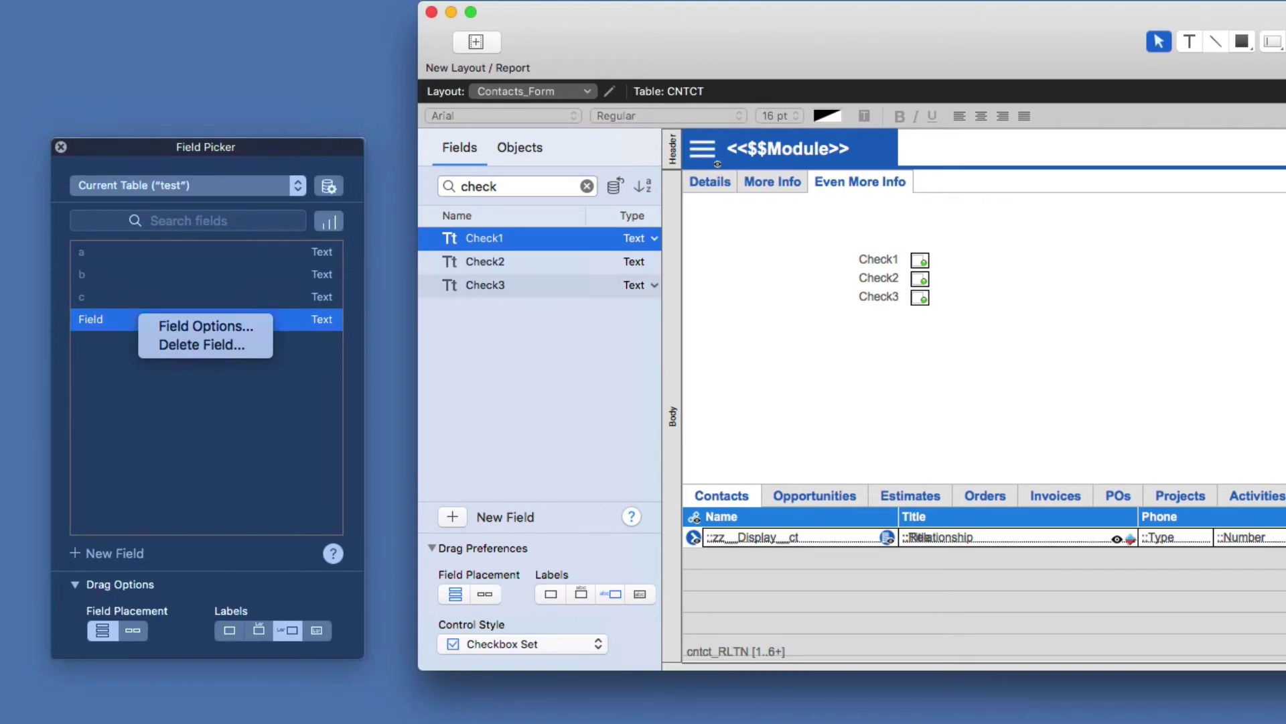
# Rename the Check3 field in the Fields list to Check3 Again
pyautogui.rightClick(523, 284)
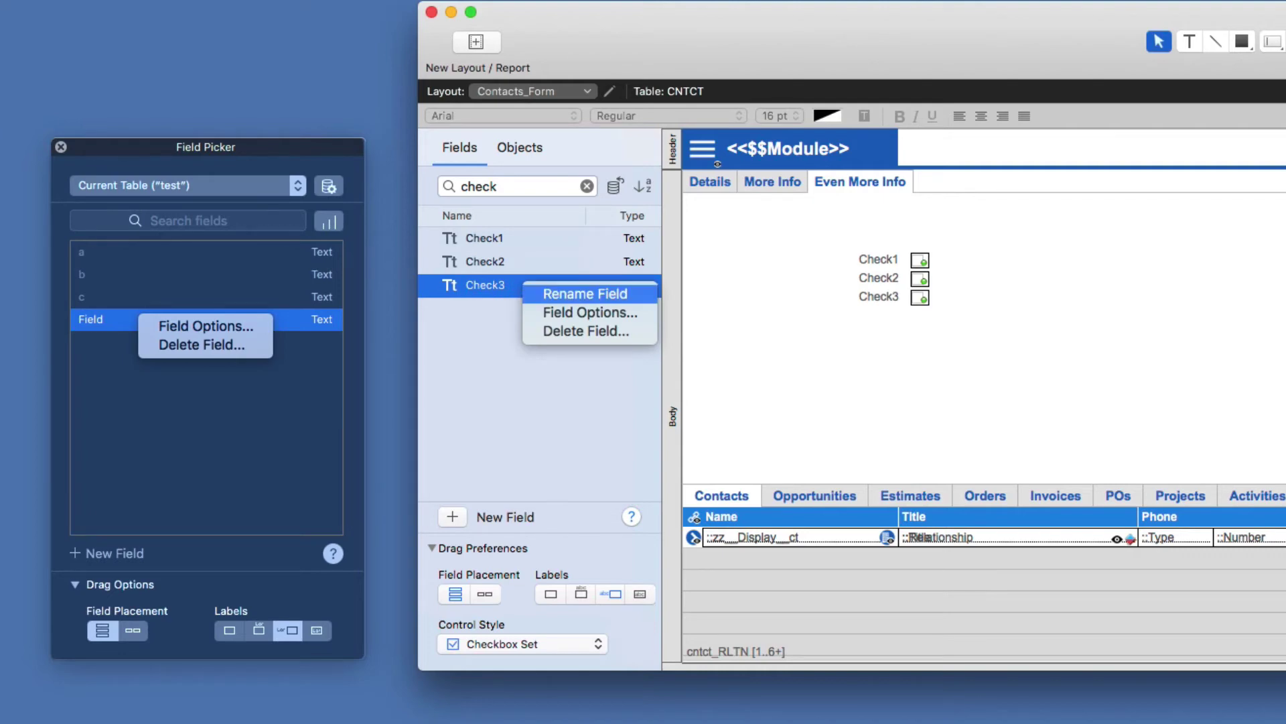
pyautogui.click(585, 294)
pyautogui.write('Again')
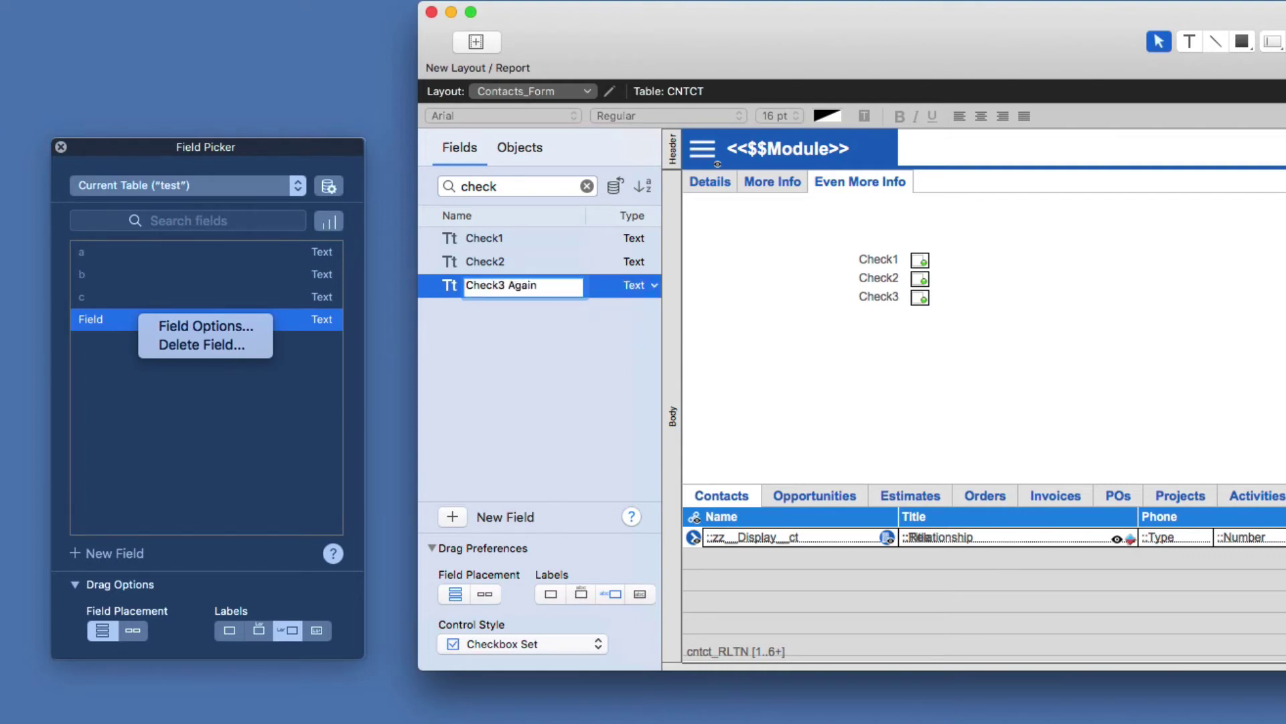
pyautogui.press('Return')
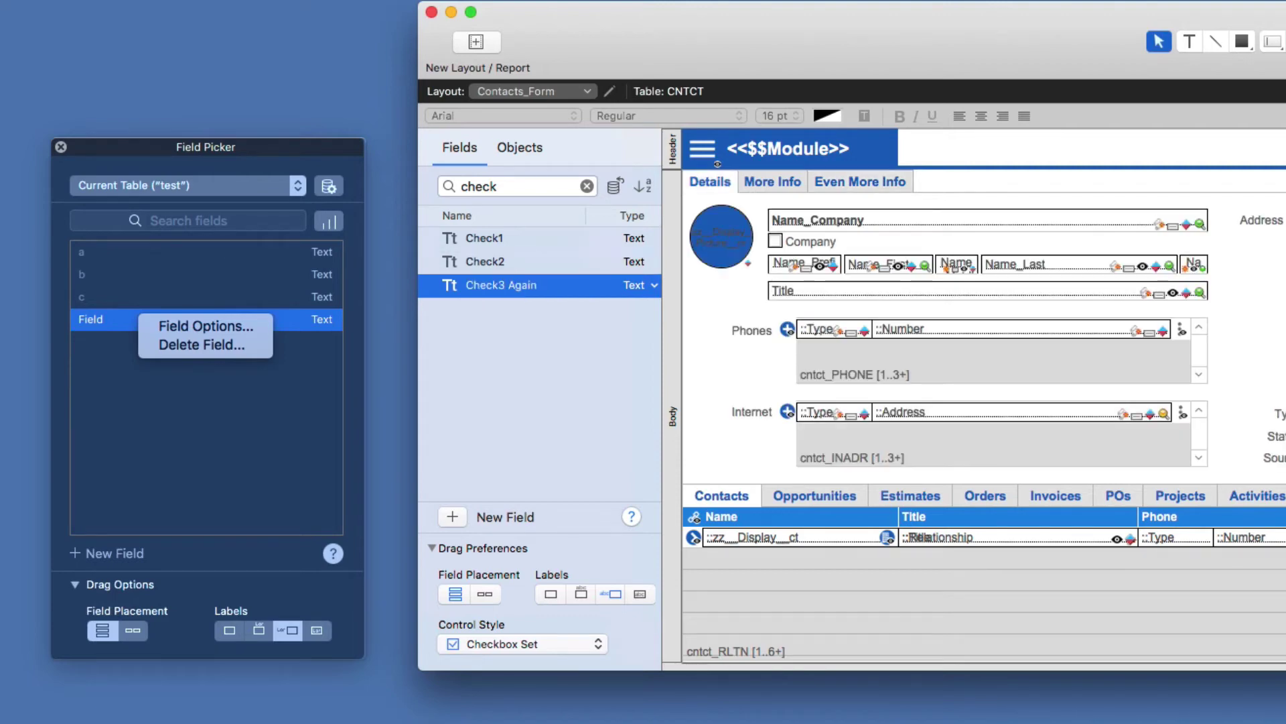
pyautogui.click(587, 187)
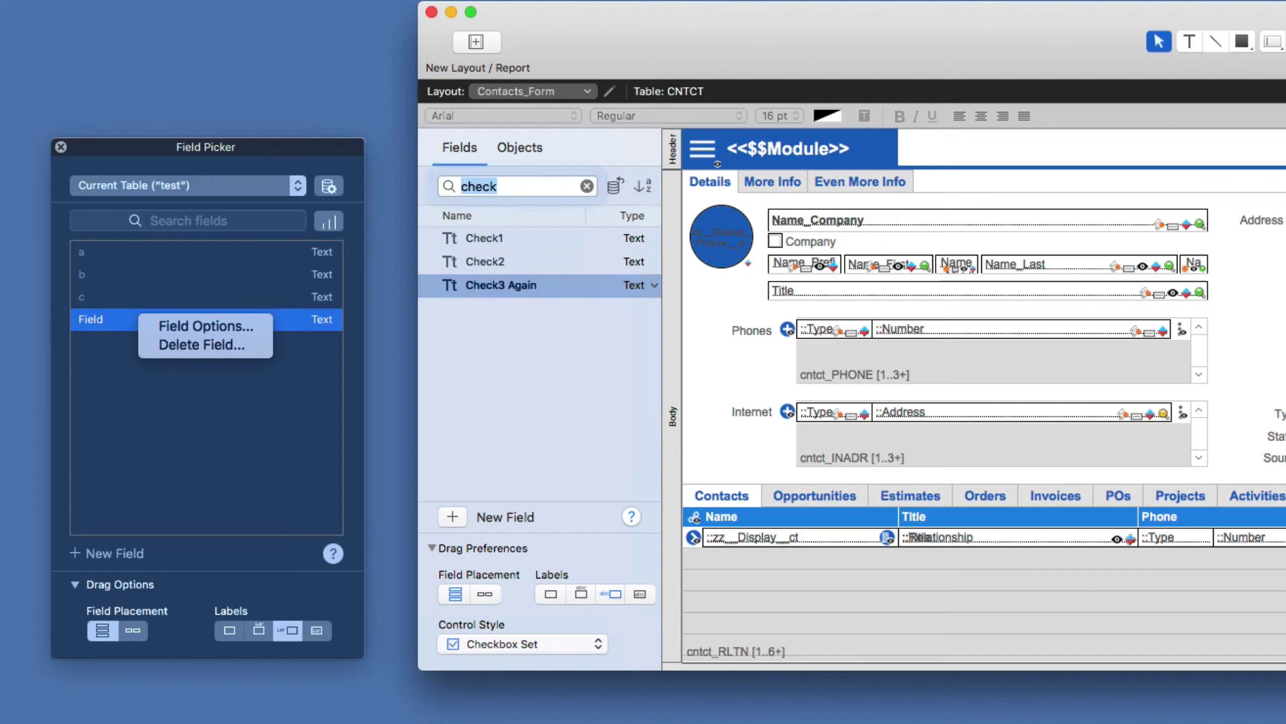
# Search the layout's Objects list for "name" and for "invoice", and clear the search
pyautogui.click(520, 148)
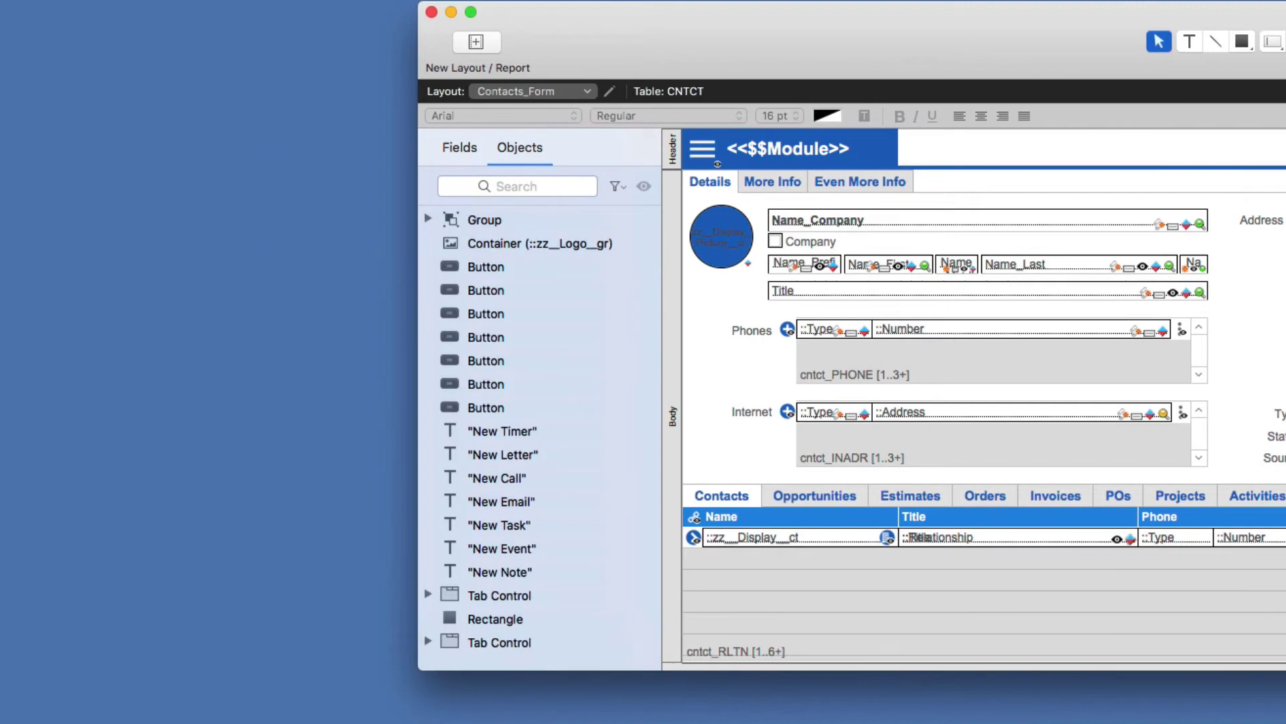
pyautogui.moveTo(1283, 312); pyautogui.dragTo(215, 317)
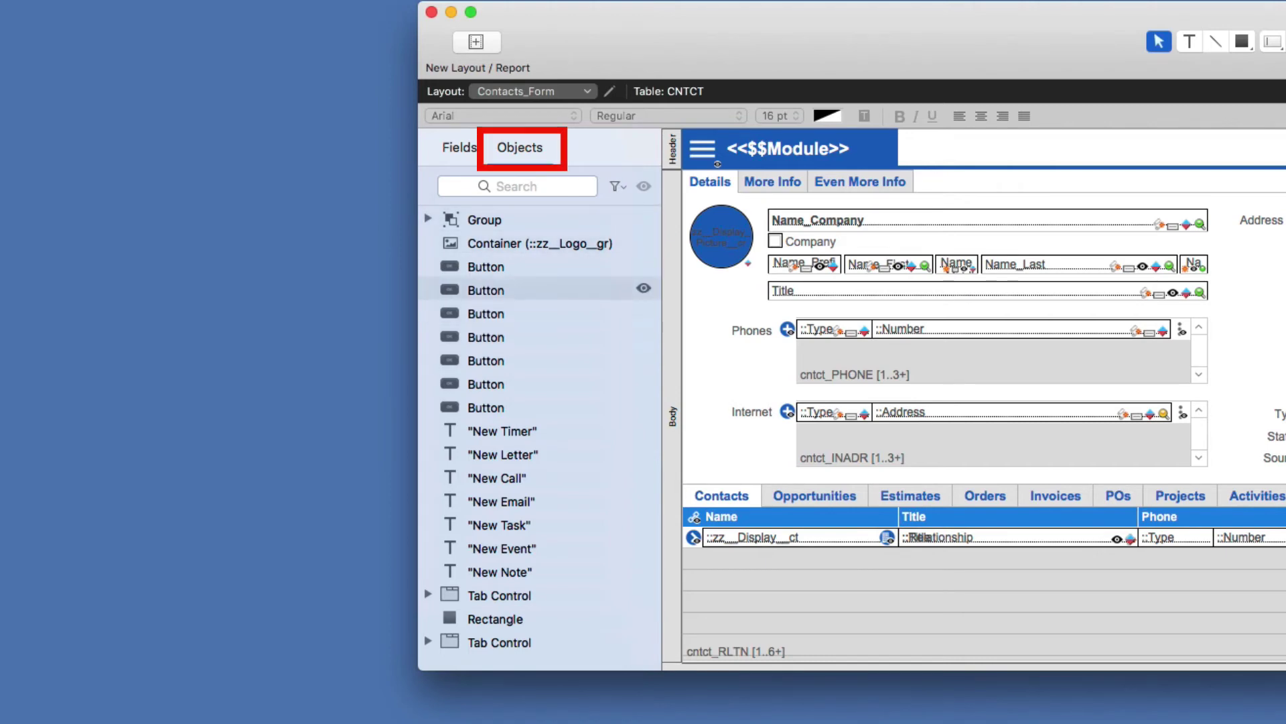
pyautogui.click(517, 186)
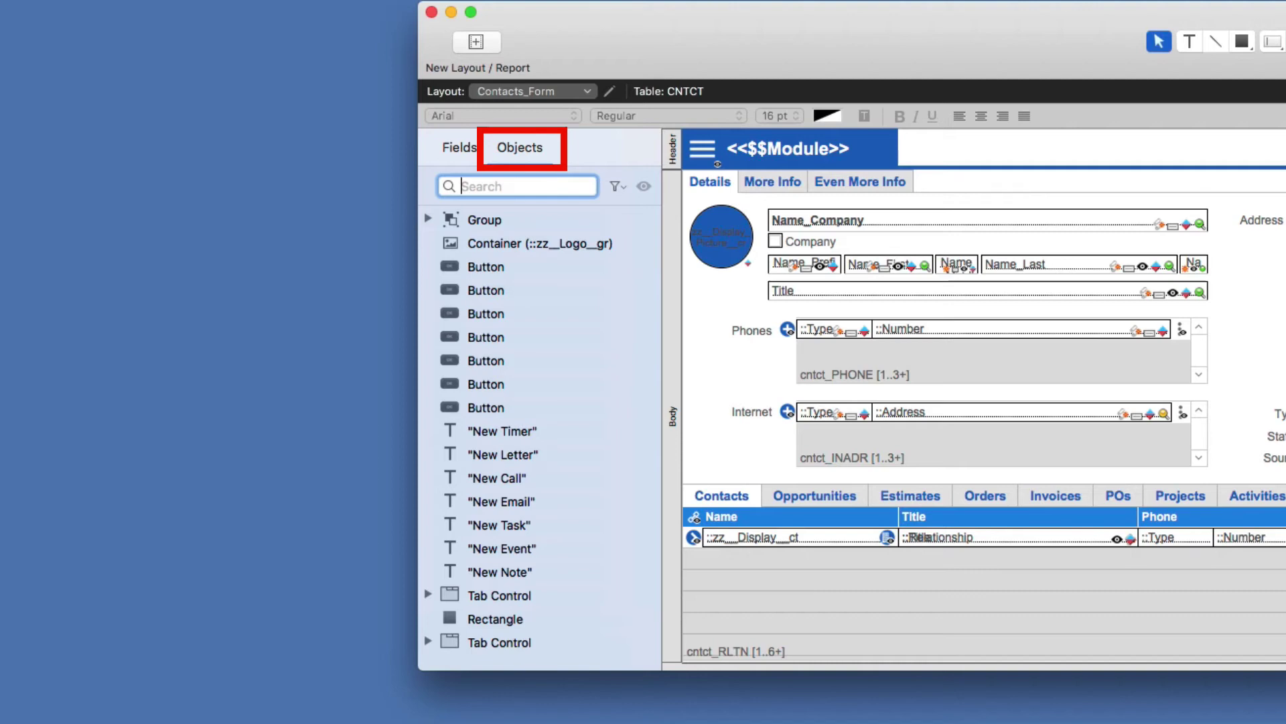
pyautogui.write('name')
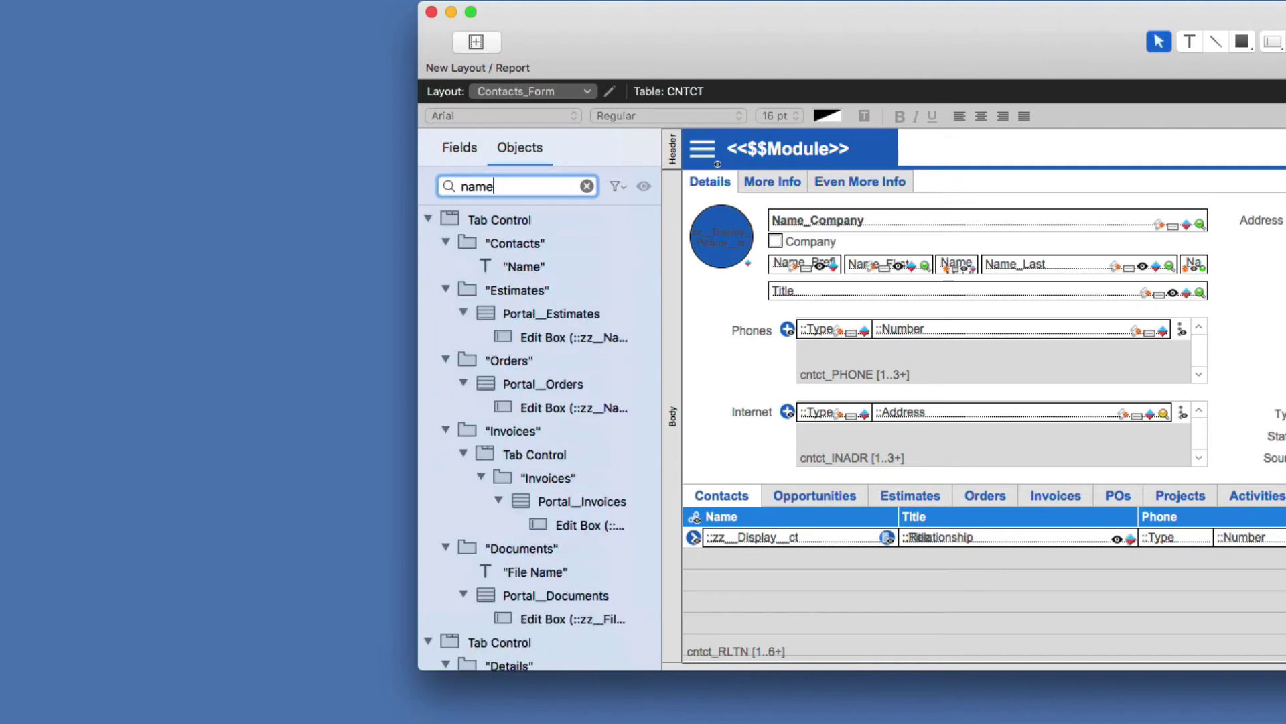
pyautogui.scroll(-5, 536, 402)
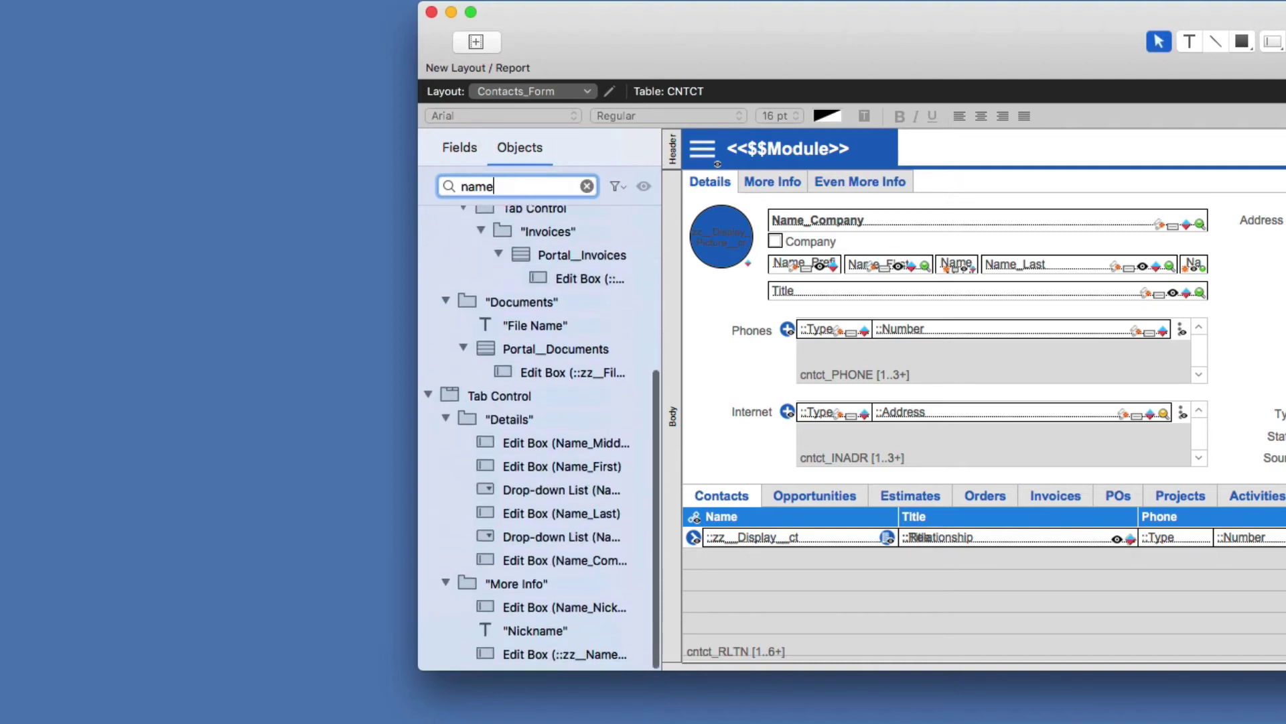
pyautogui.scroll(5, 536, 402)
pyautogui.press('super+a')
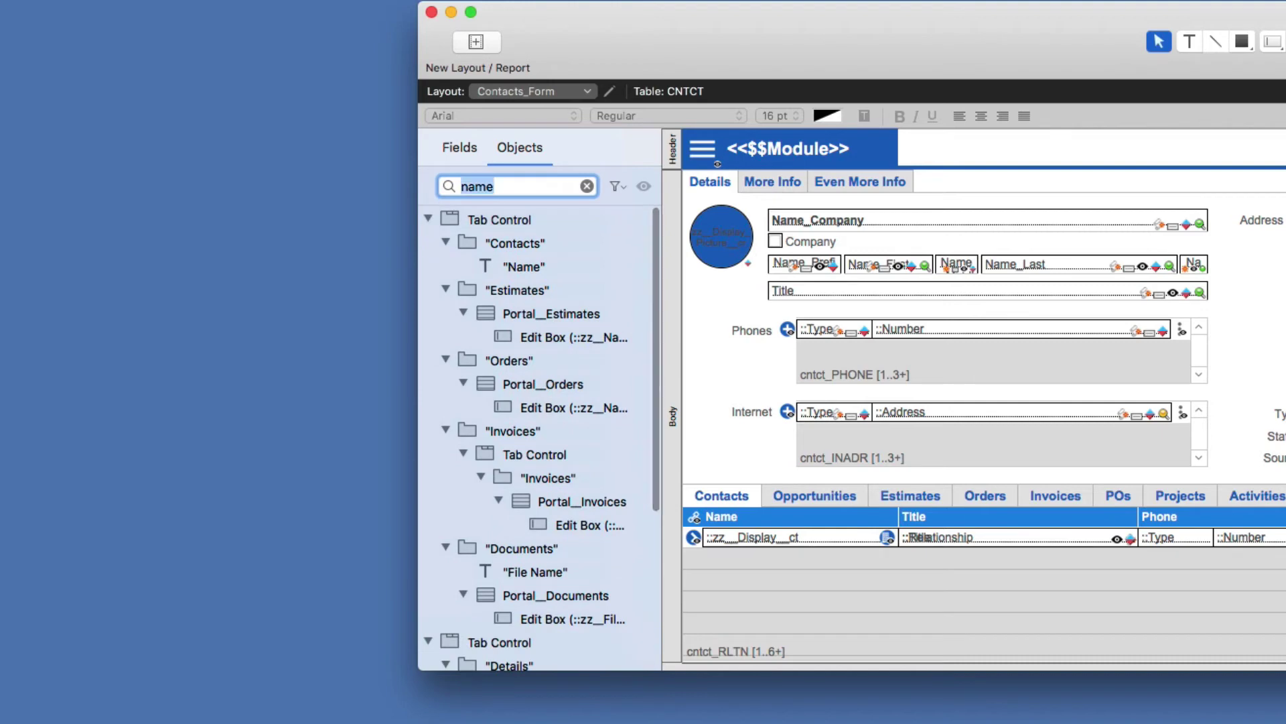
pyautogui.write('invoice')
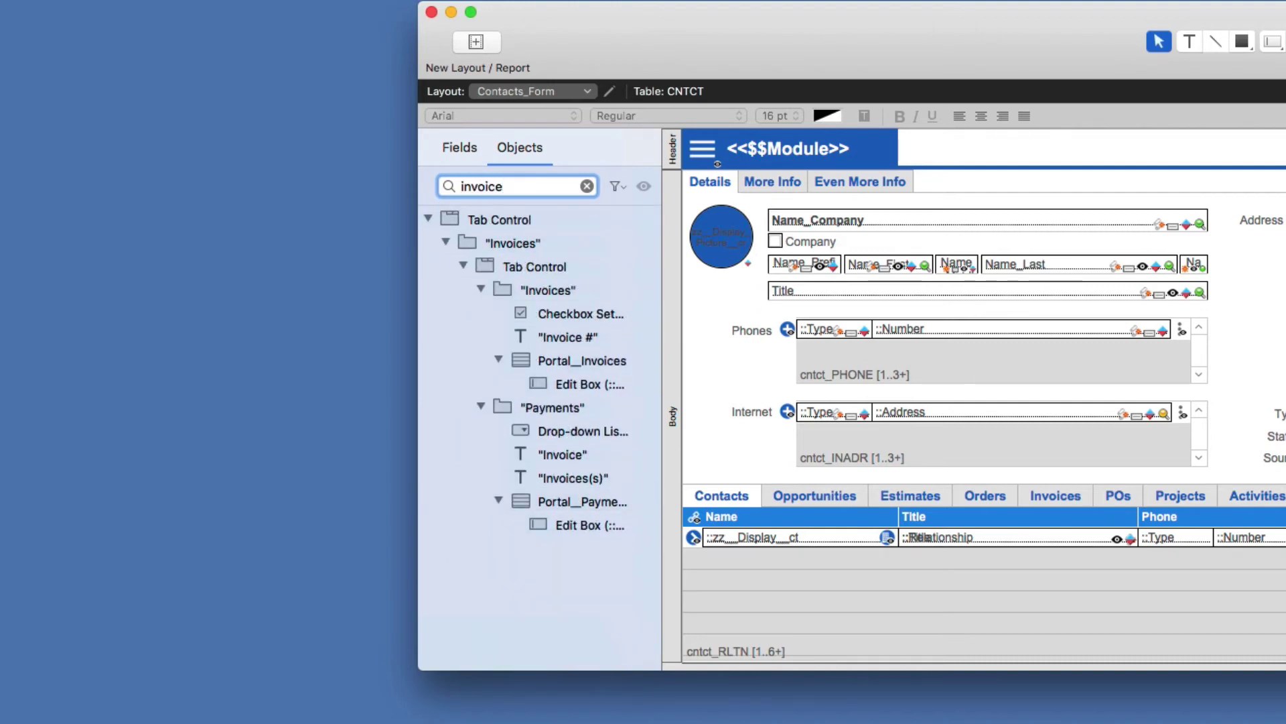
pyautogui.click(587, 185)
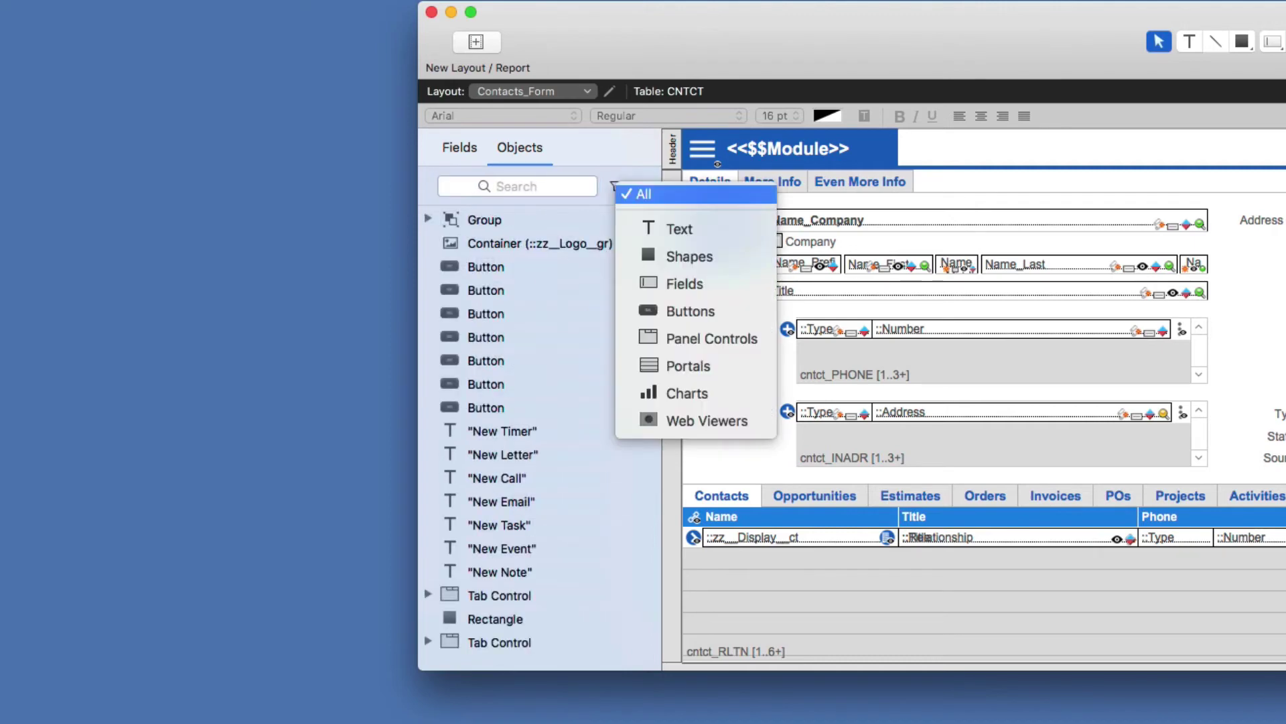
# Filter the Objects list to text objects only and locate the "Children" label on the More Info tab
pyautogui.click(614, 186)
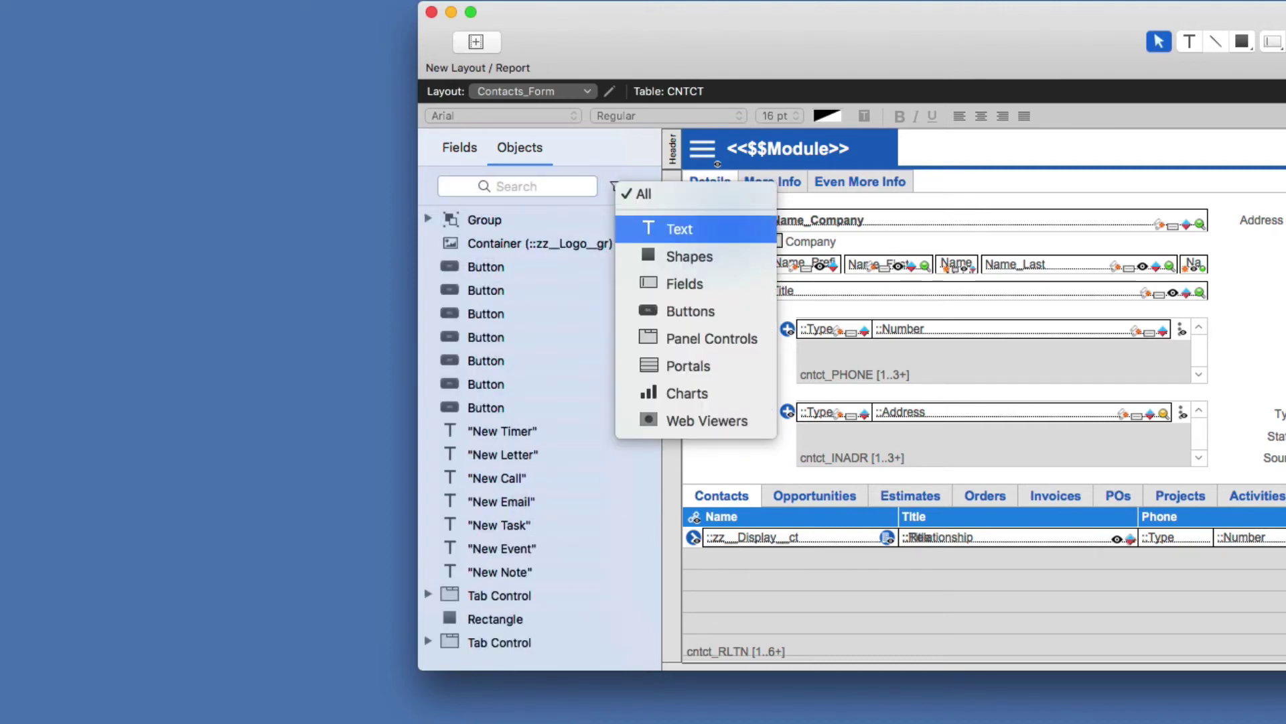
pyautogui.click(680, 228)
pyautogui.scroll(-5, 540, 435)
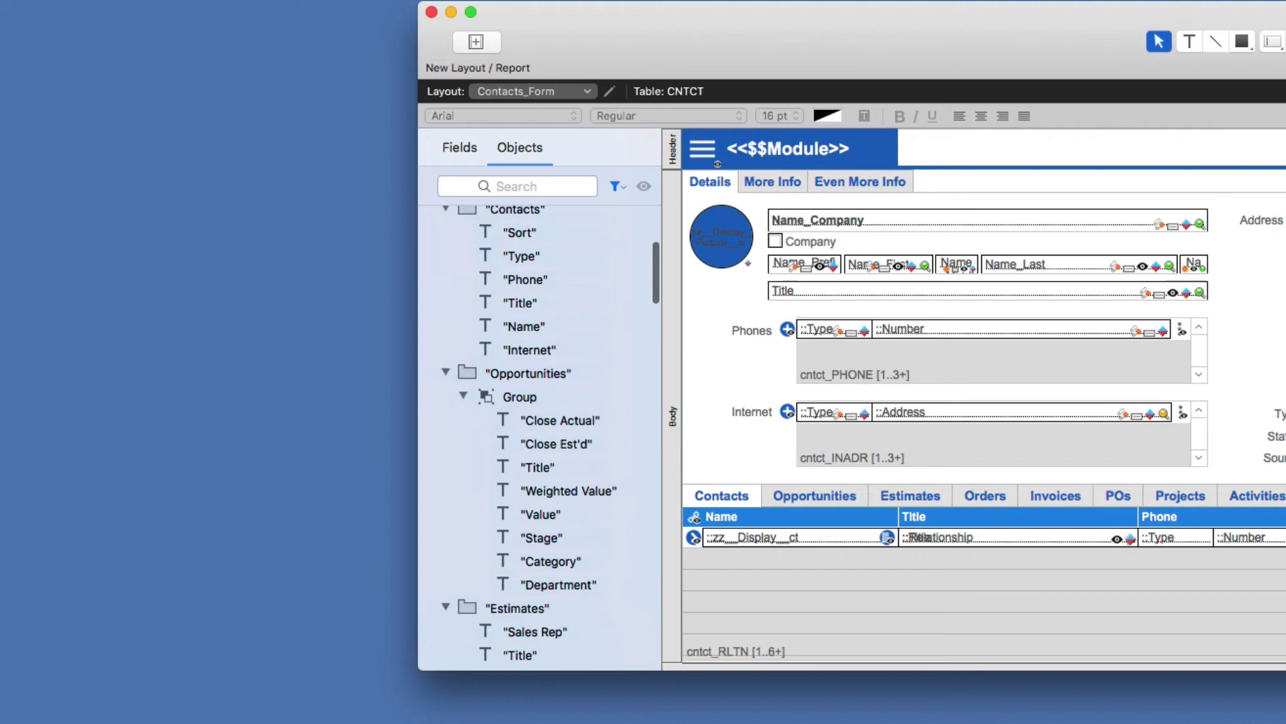
pyautogui.scroll(-15, 540, 435)
pyautogui.click(529, 353)
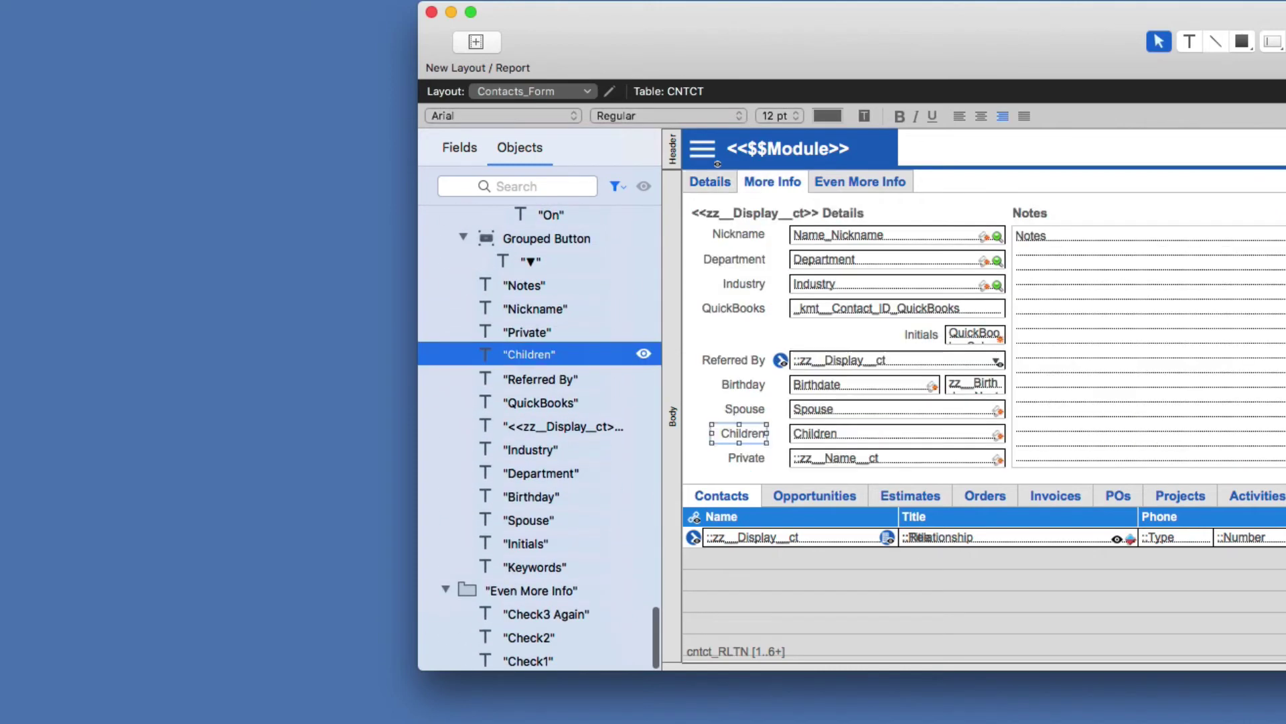
pyautogui.press('super+a')
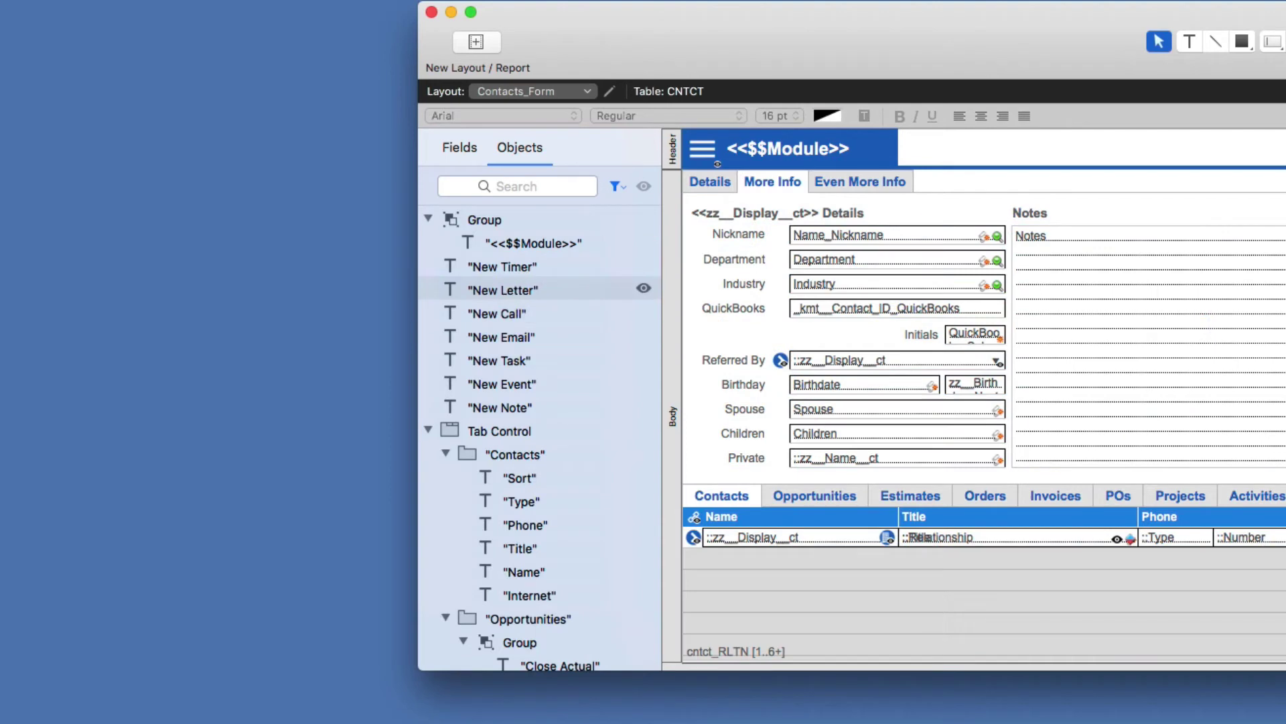
# Search the text objects for "indus", select the "Industry" label and try its show/hide control
pyautogui.click(502, 288)
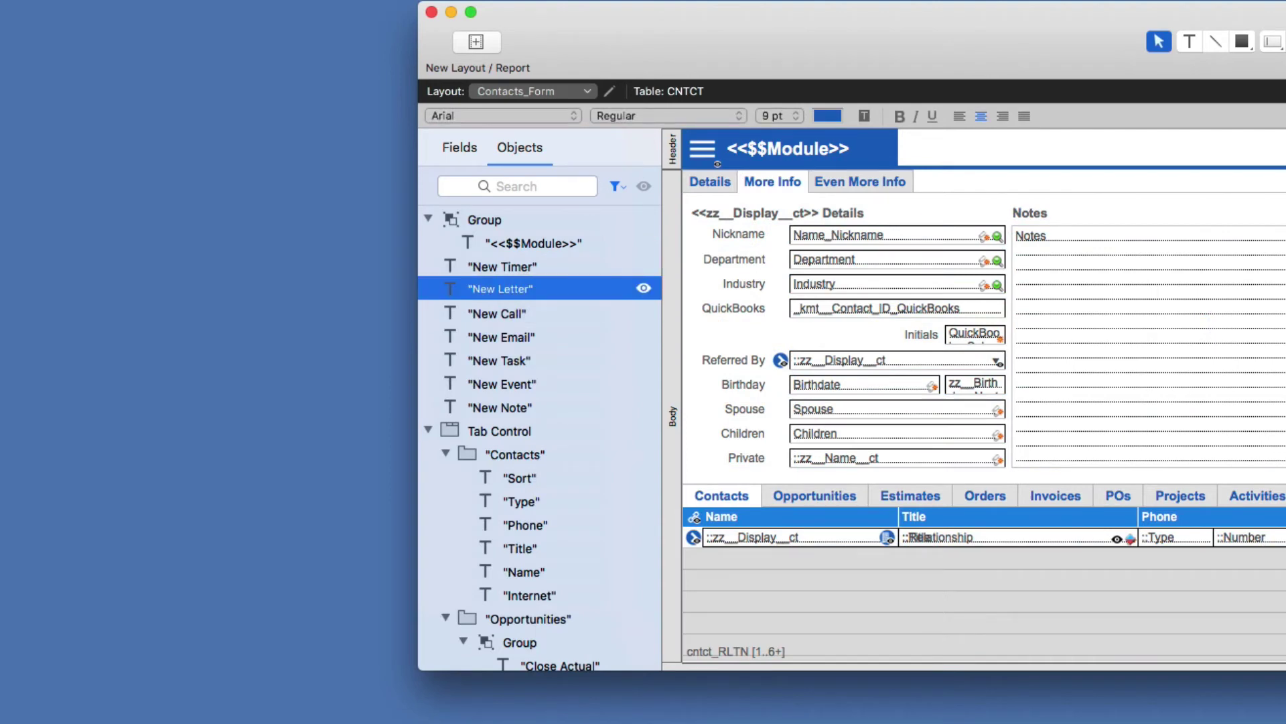
pyautogui.click(885, 284)
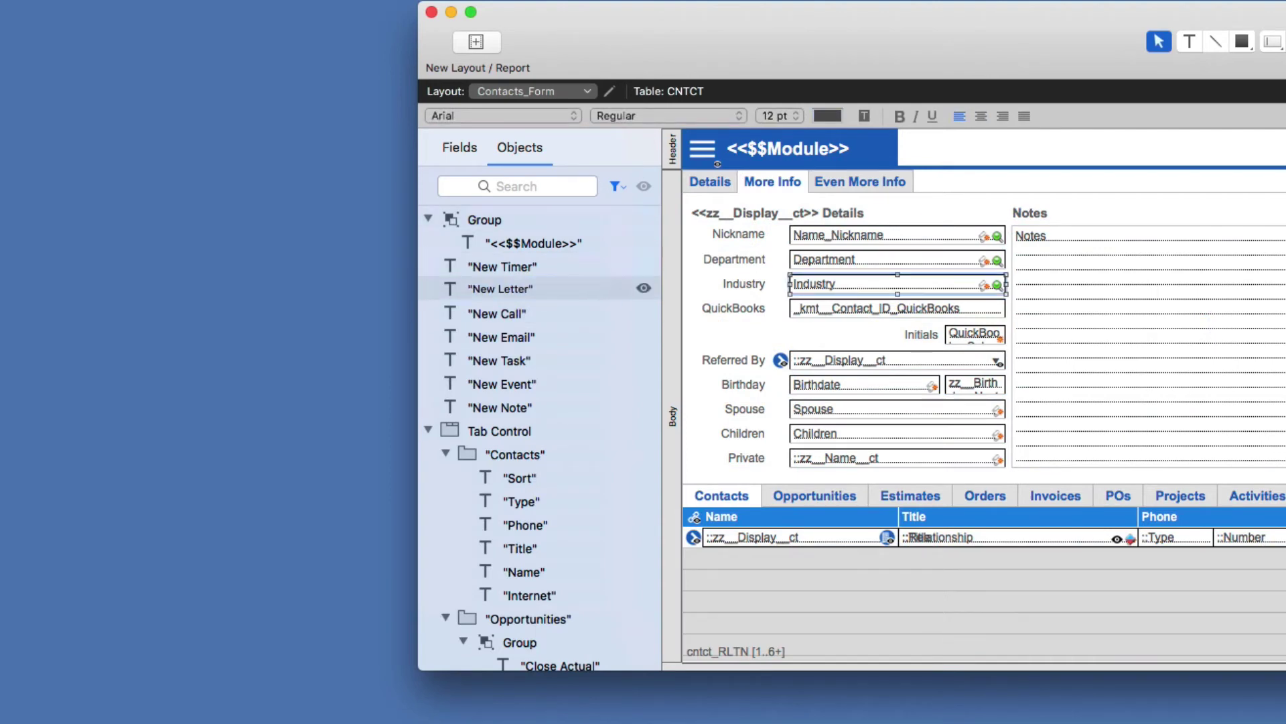
pyautogui.click(517, 187)
pyautogui.write('indus')
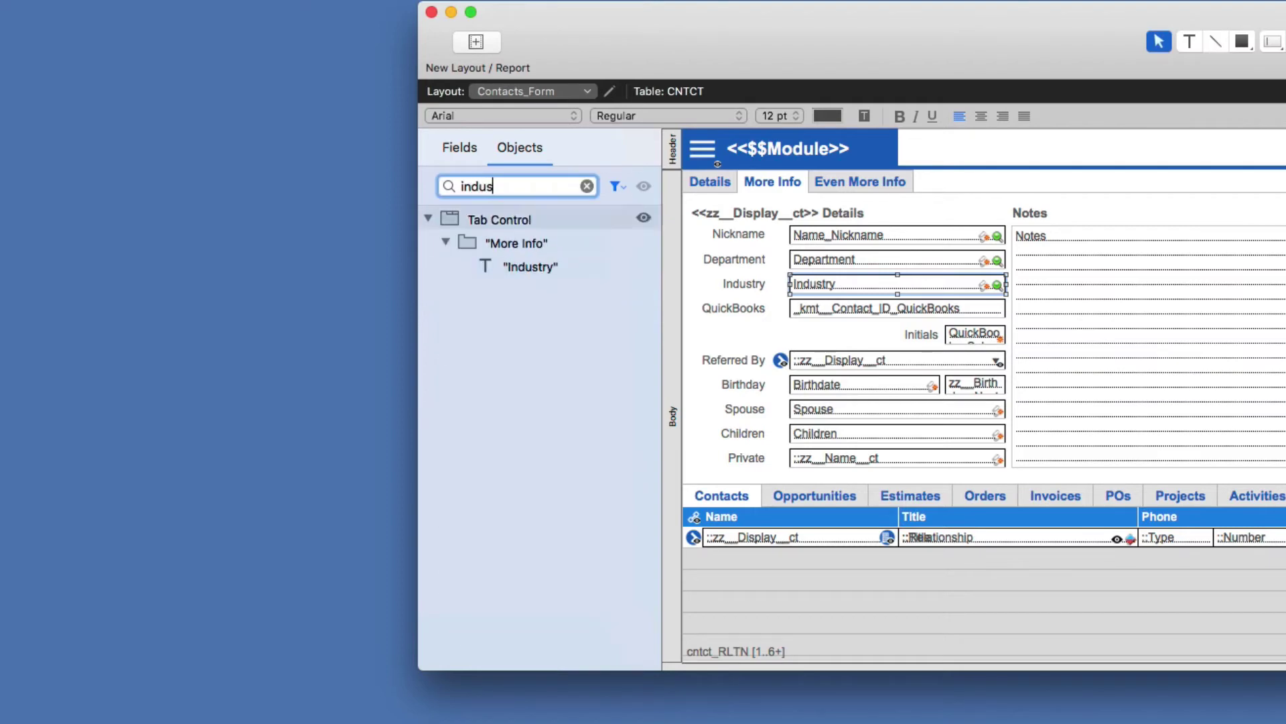
pyautogui.click(529, 266)
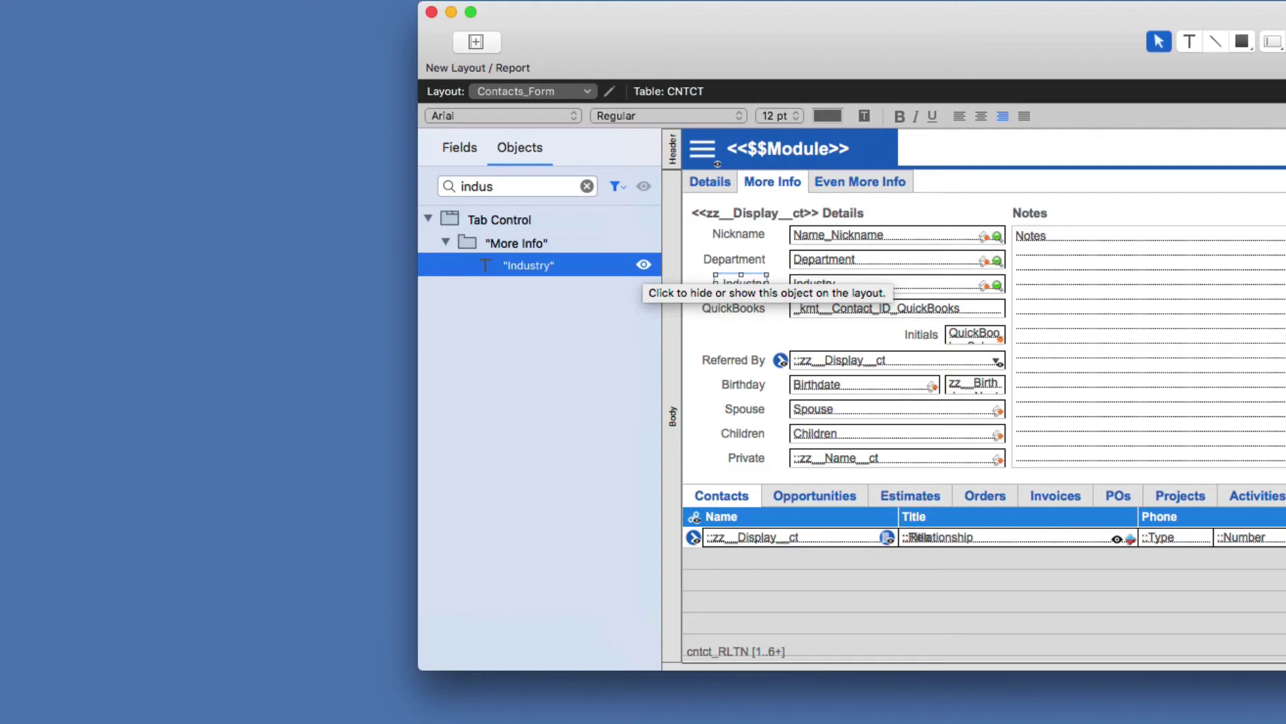
pyautogui.rightClick(644, 264)
pyautogui.click(676, 274)
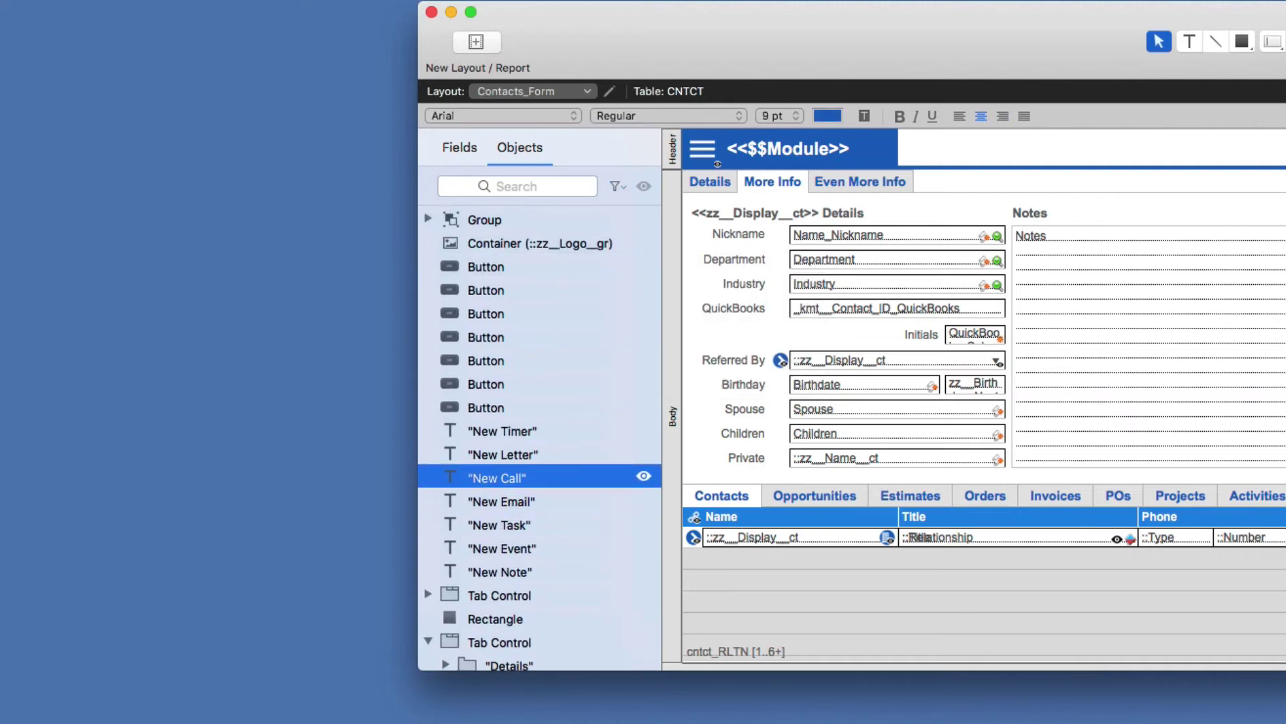
# Select the "New Email" text object in the unfiltered Objects list
pyautogui.click(615, 187)
pyautogui.click(589, 501)
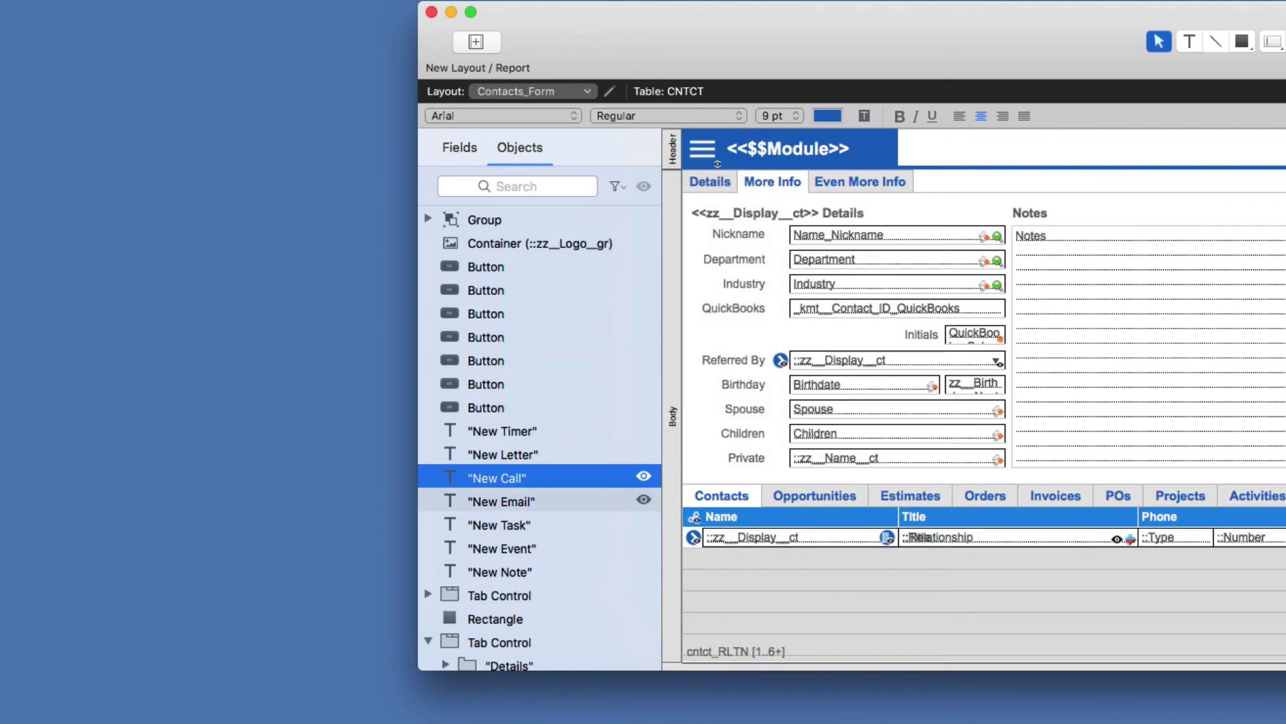
pyautogui.click(523, 500)
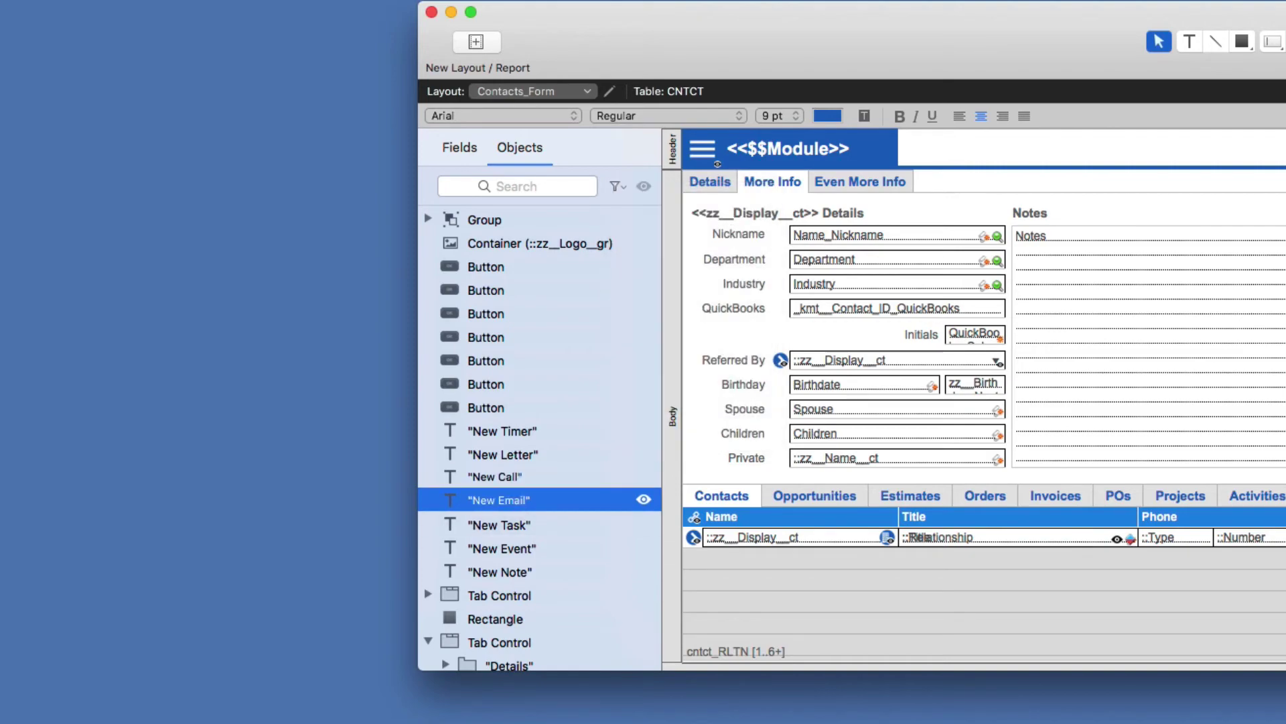
pyautogui.moveTo(523, 500)
pyautogui.mouseDown()
pyautogui.moveTo(523, 569)
pyautogui.moveTo(523, 505)
pyautogui.mouseUp()
pyautogui.moveTo(522, 506); pyautogui.dragTo(523, 503)
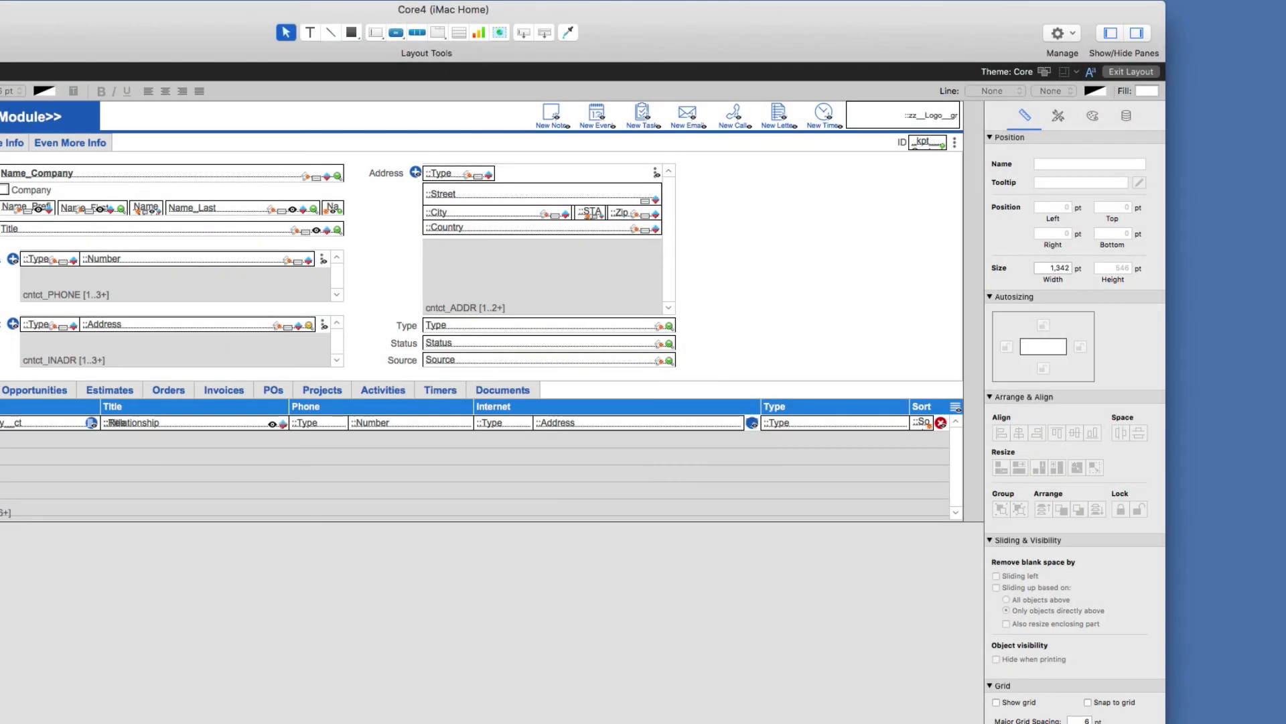
# Toggle the docked Inspector pane off and on
pyautogui.press('super+i')
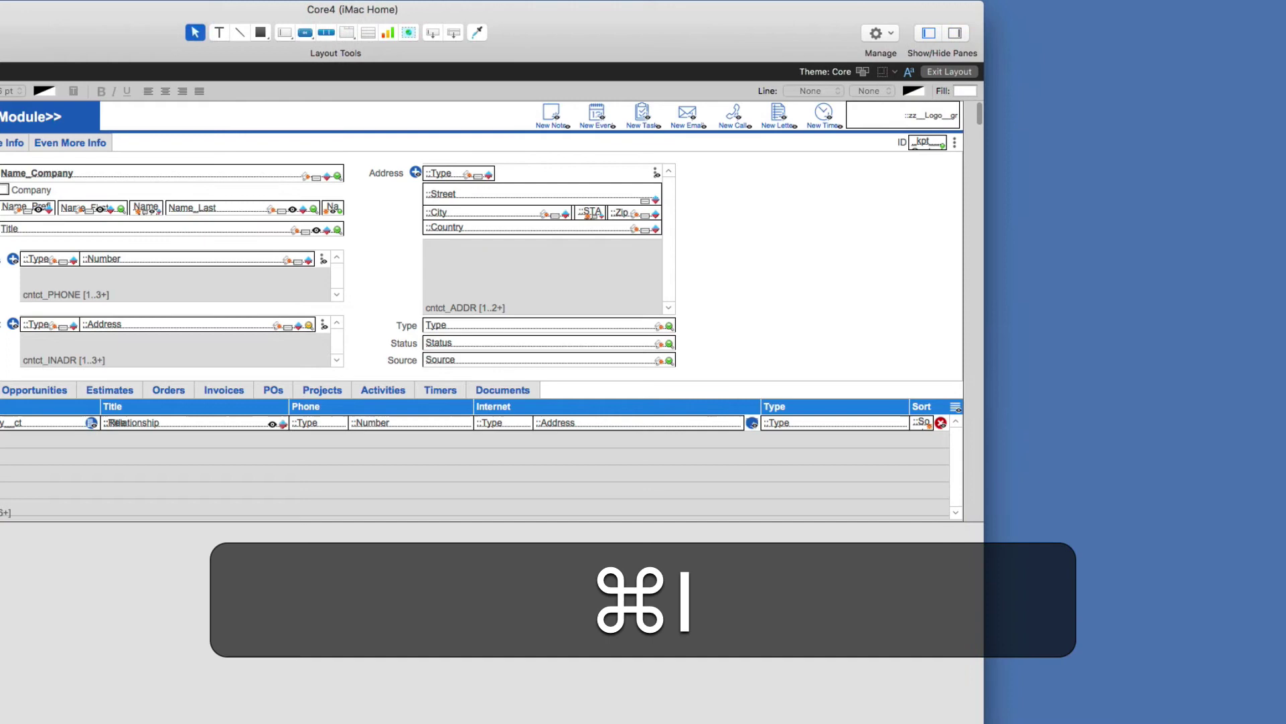
pyautogui.press('super+i')
pyautogui.press('super+i')
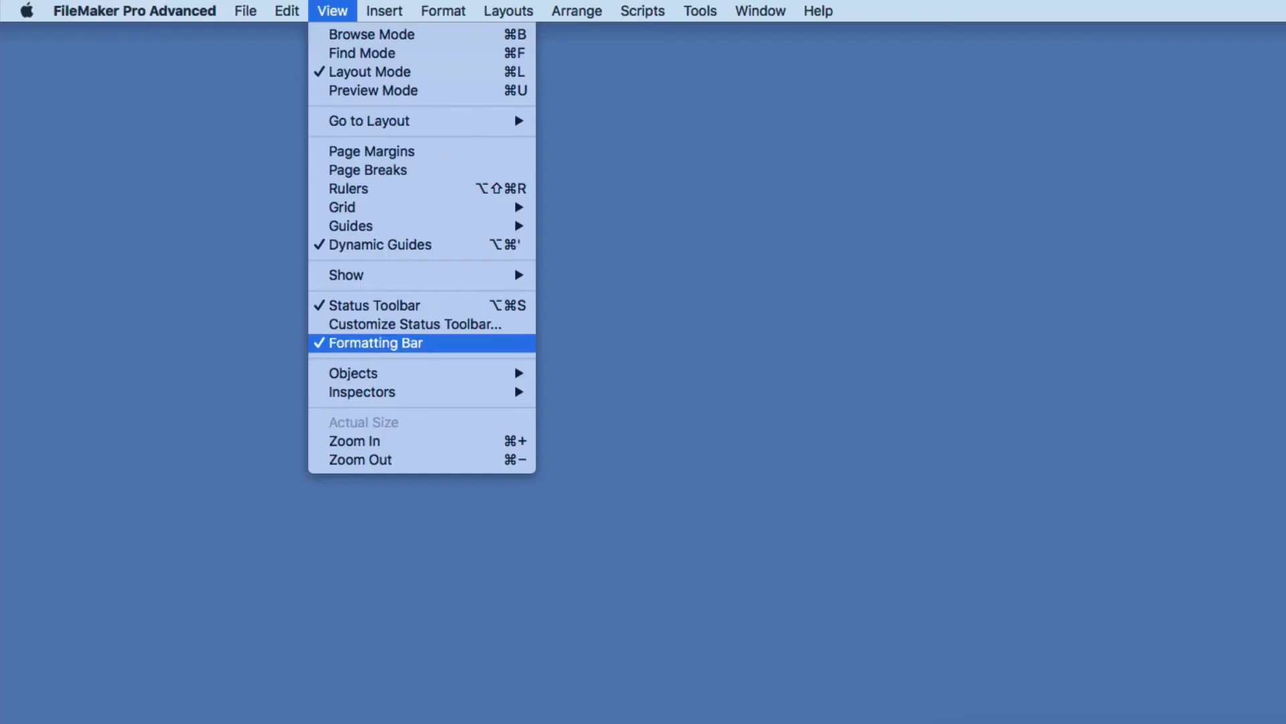
# Open two additional floating Inspectors side by side and select the layout's upper tab control to inspect it in them
pyautogui.moveTo(402, 392)
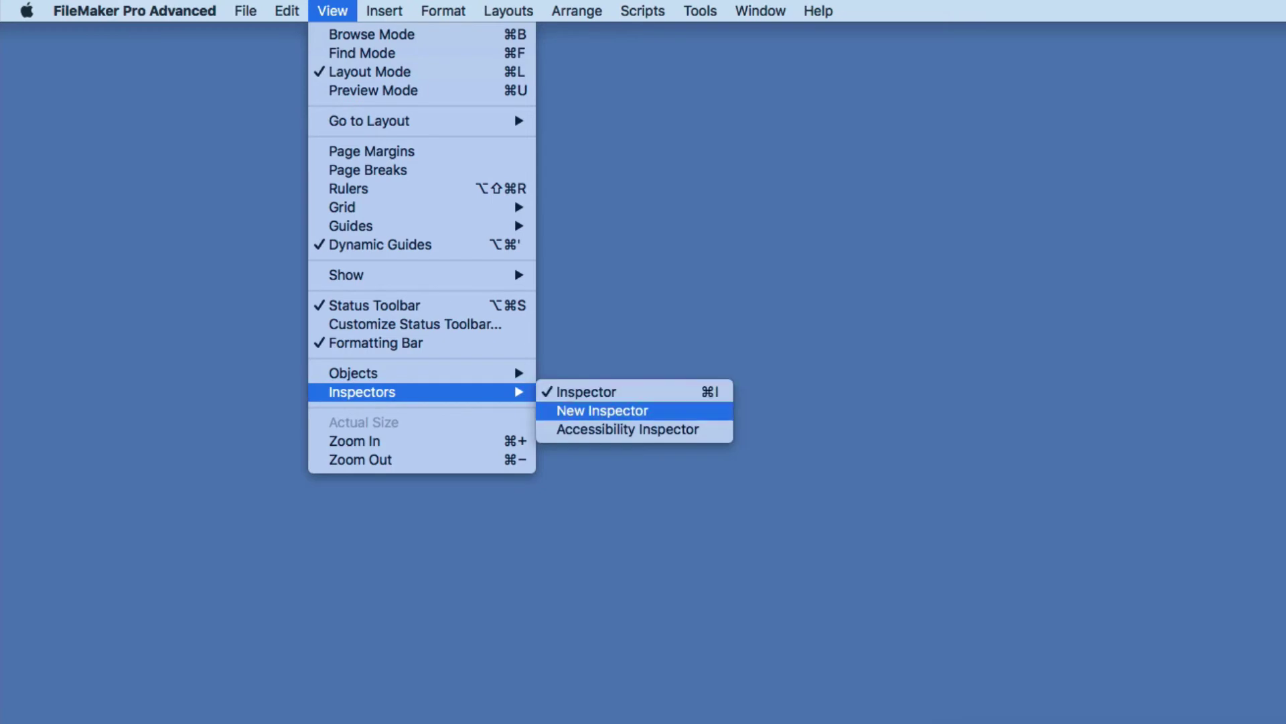
pyautogui.click(602, 410)
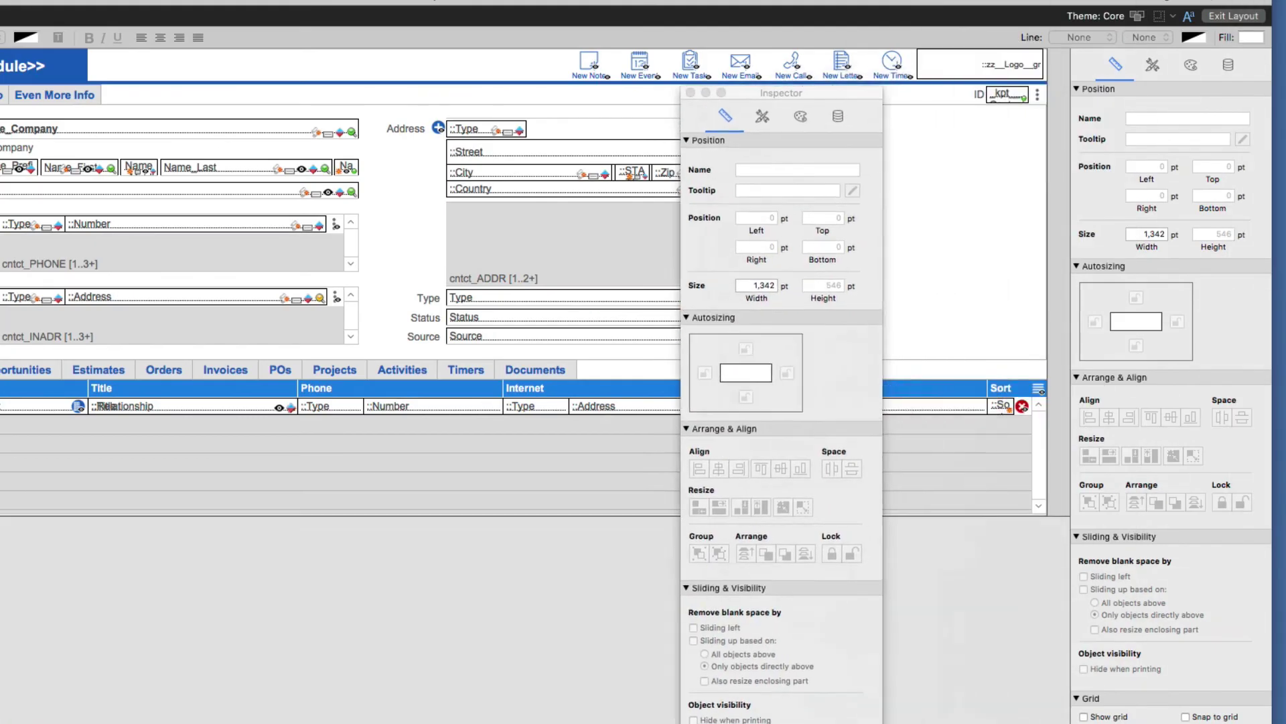
pyautogui.moveTo(782, 92); pyautogui.dragTo(476, 81)
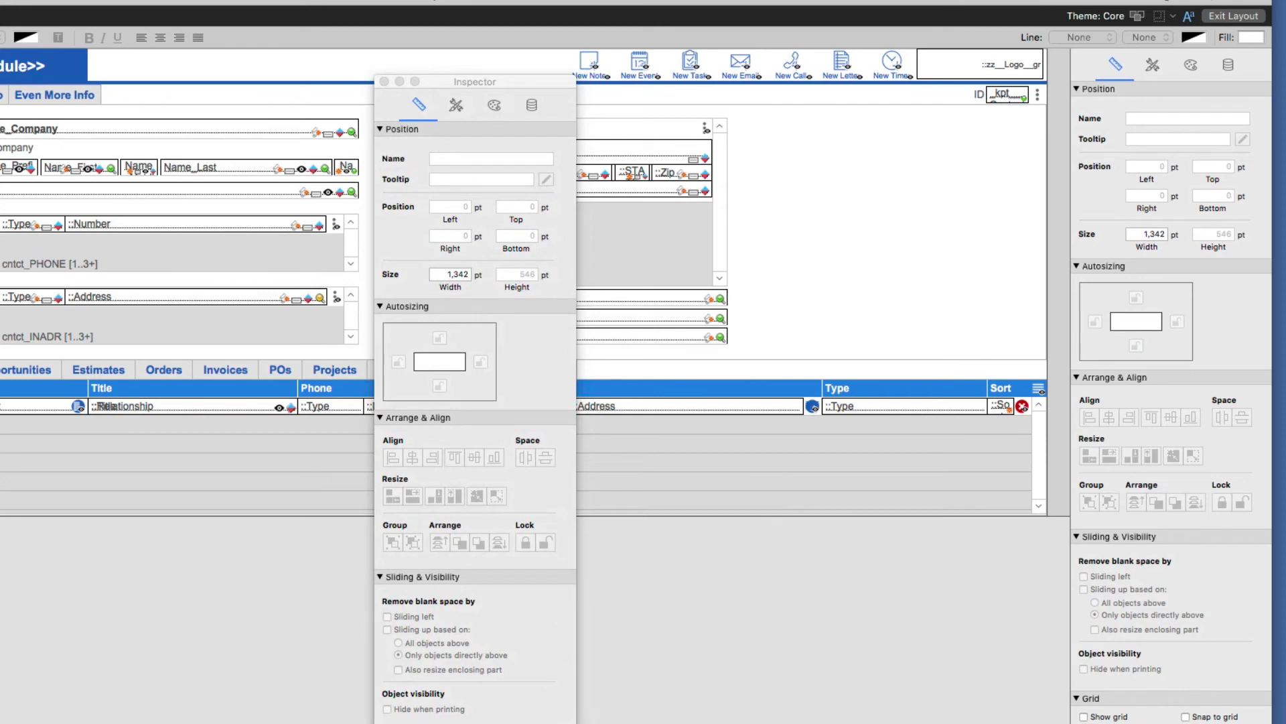
pyautogui.press('super+alt+i')
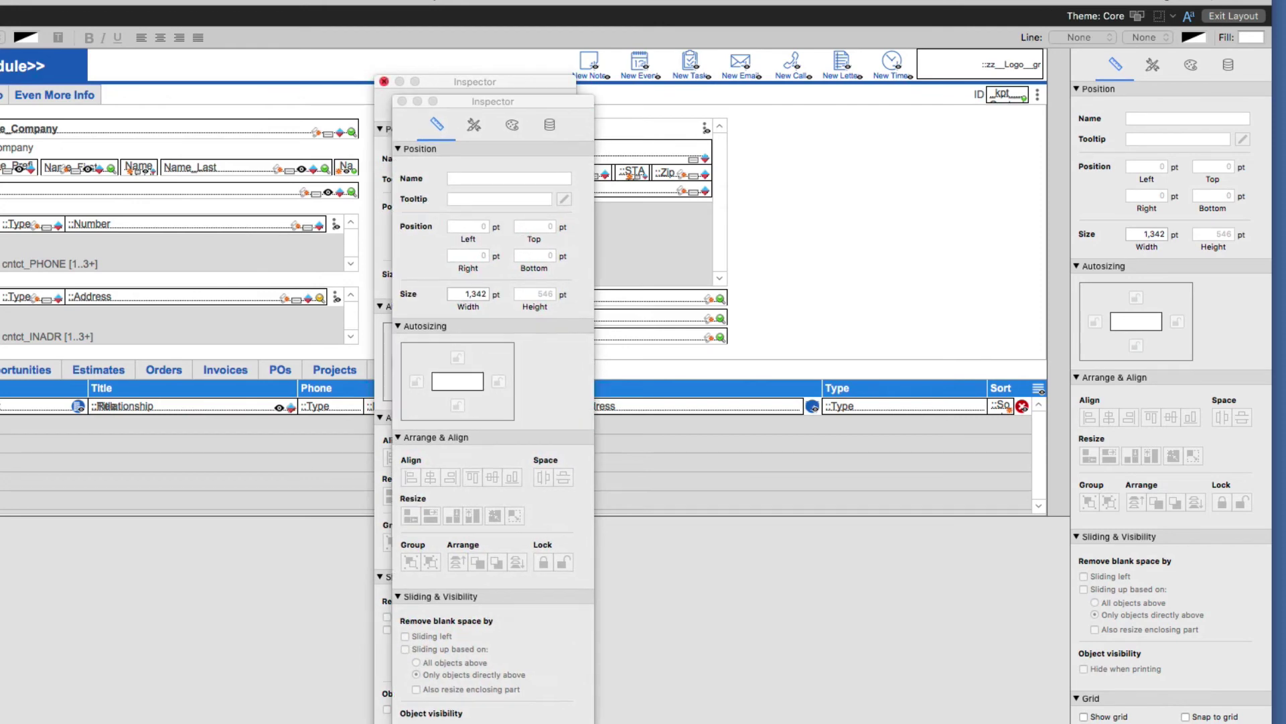
pyautogui.moveTo(493, 102); pyautogui.dragTo(755, 80)
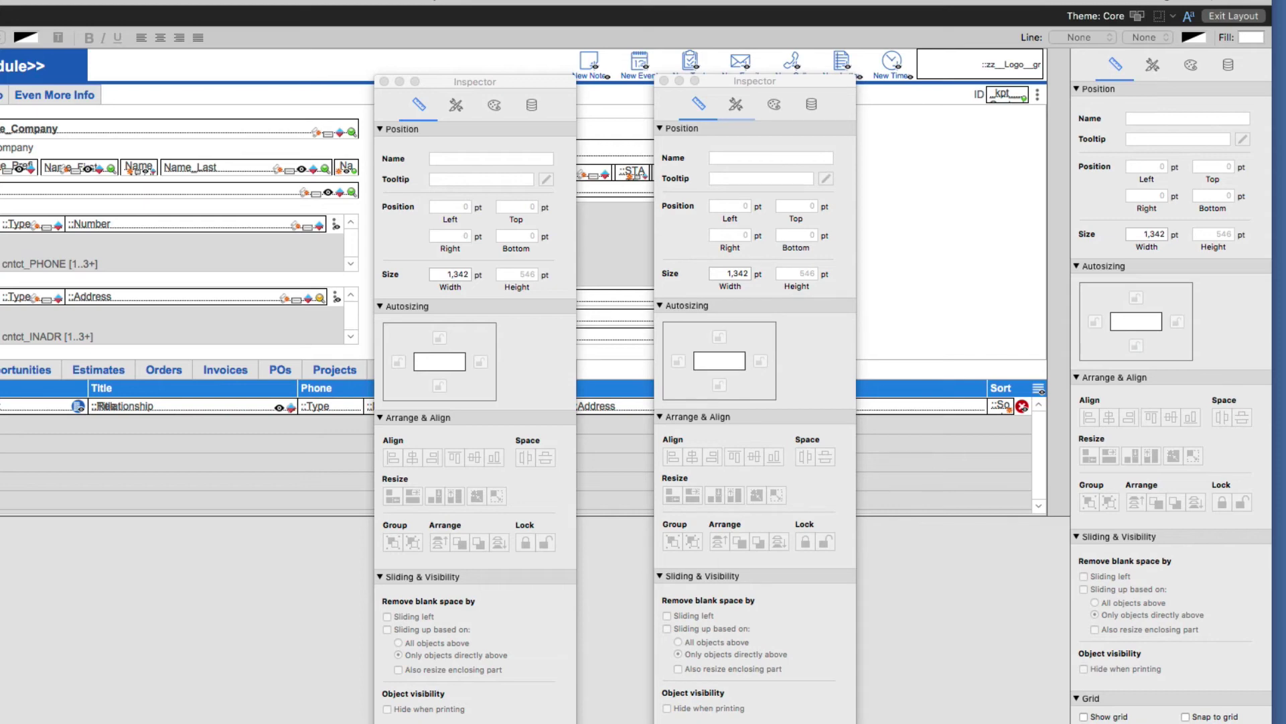
pyautogui.click(938, 201)
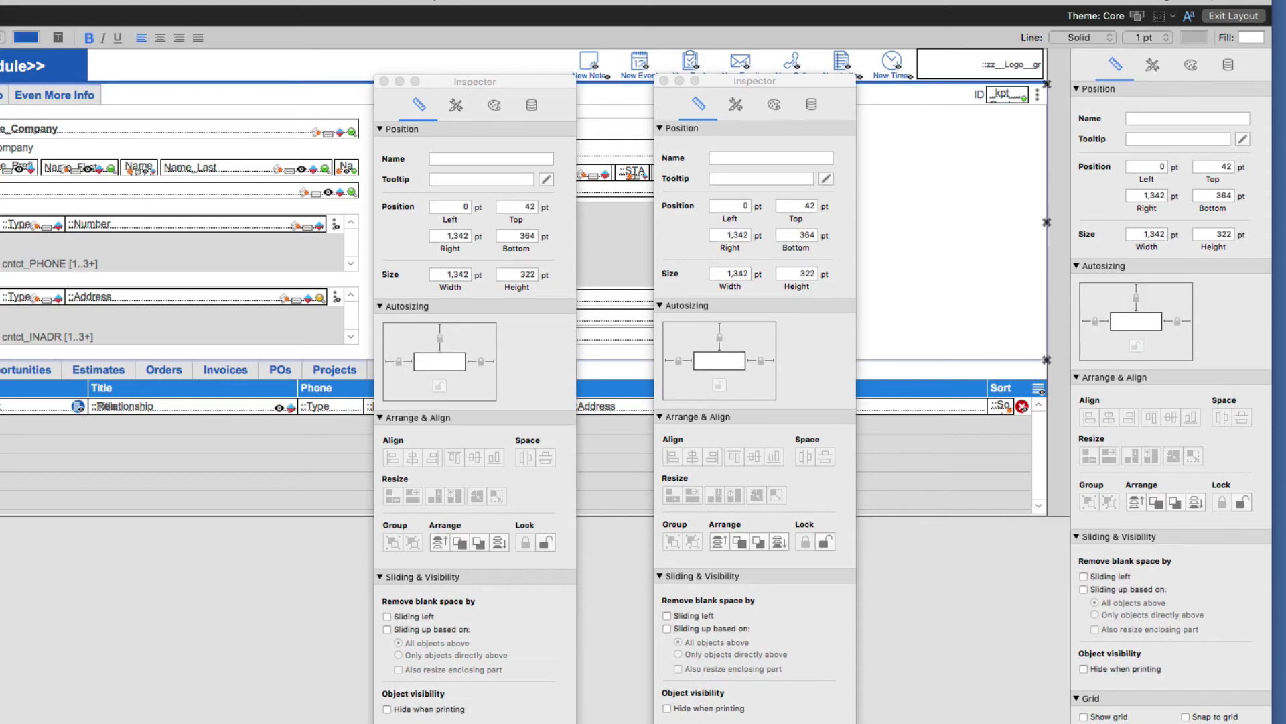
# Hide the docked Inspector pane and move both floating Inspectors onto the desktop beside the layout window
pyautogui.press('super+i')
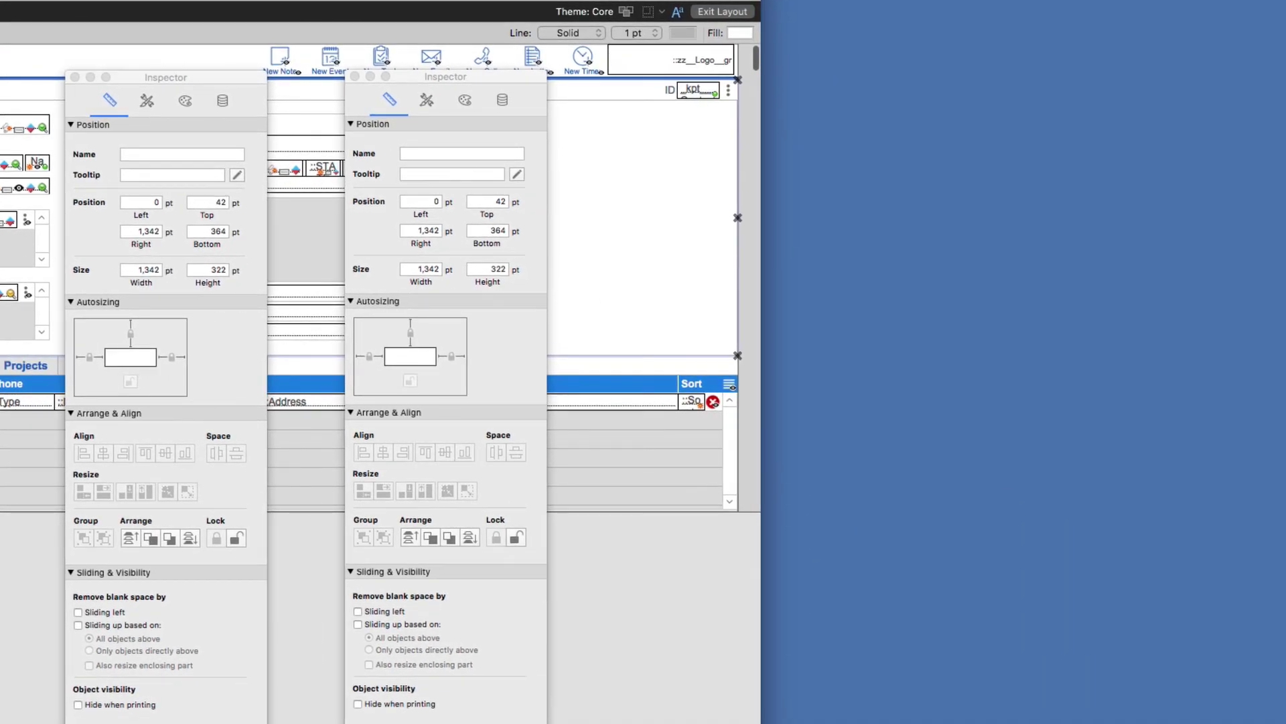
pyautogui.moveTo(446, 76); pyautogui.dragTo(930, 66)
pyautogui.moveTo(167, 77); pyautogui.dragTo(1154, 66)
# Switch the outer floating Inspector to the appearance settings and select the ::Country field in the address portal
pyautogui.click(1173, 90)
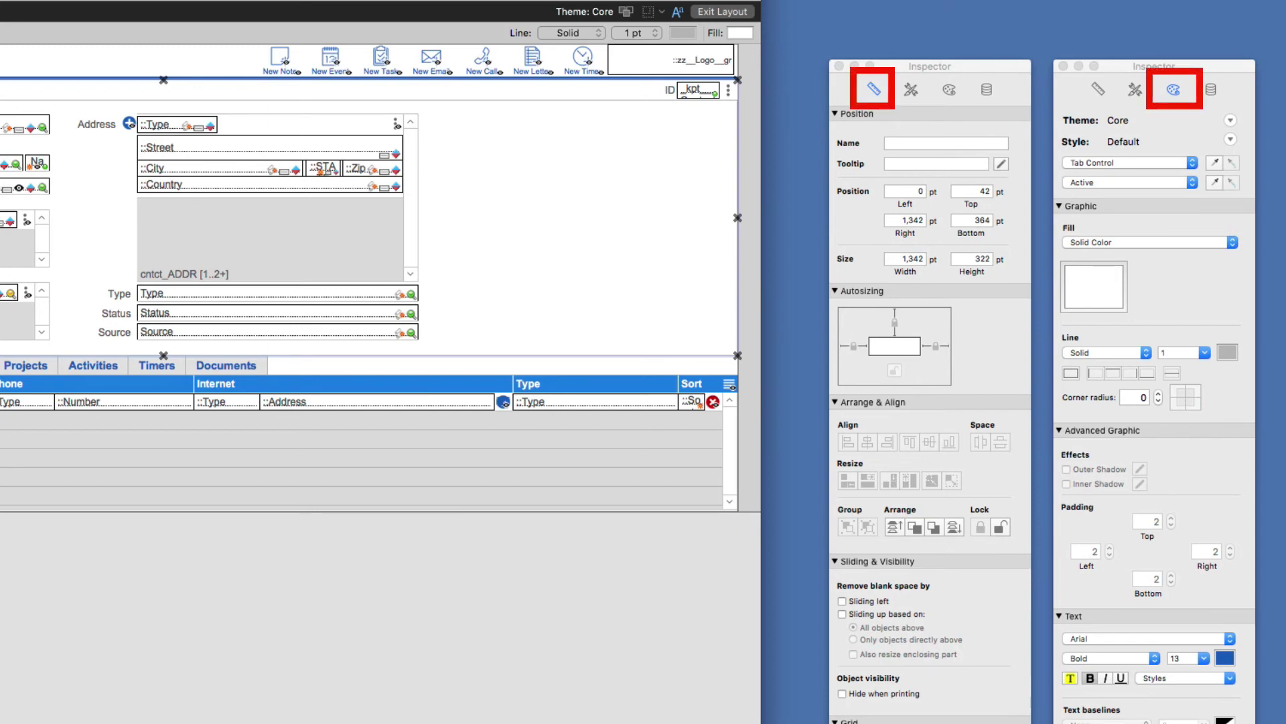
pyautogui.click(270, 185)
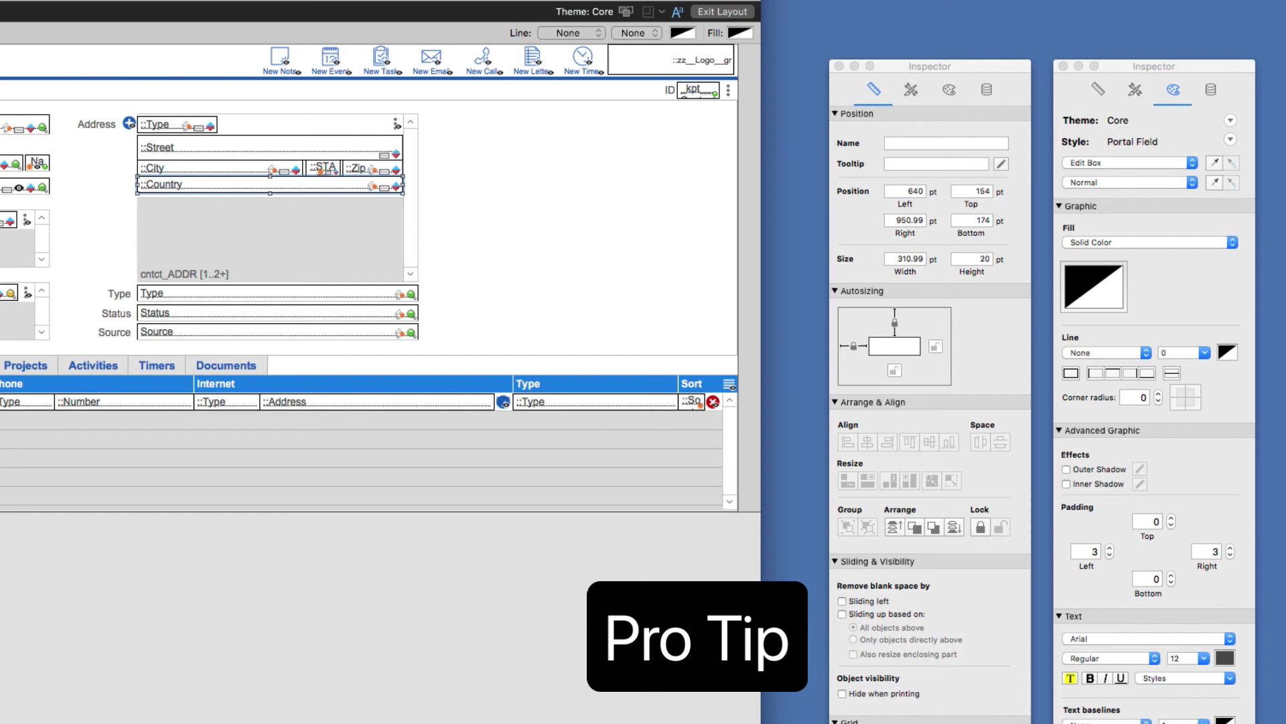
# Open the macOS Keyboard preferences and display the App Shortcuts list down to the FileMaker Pro Advanced entries
pyautogui.press('super+space')
pyautogui.write('keybo')
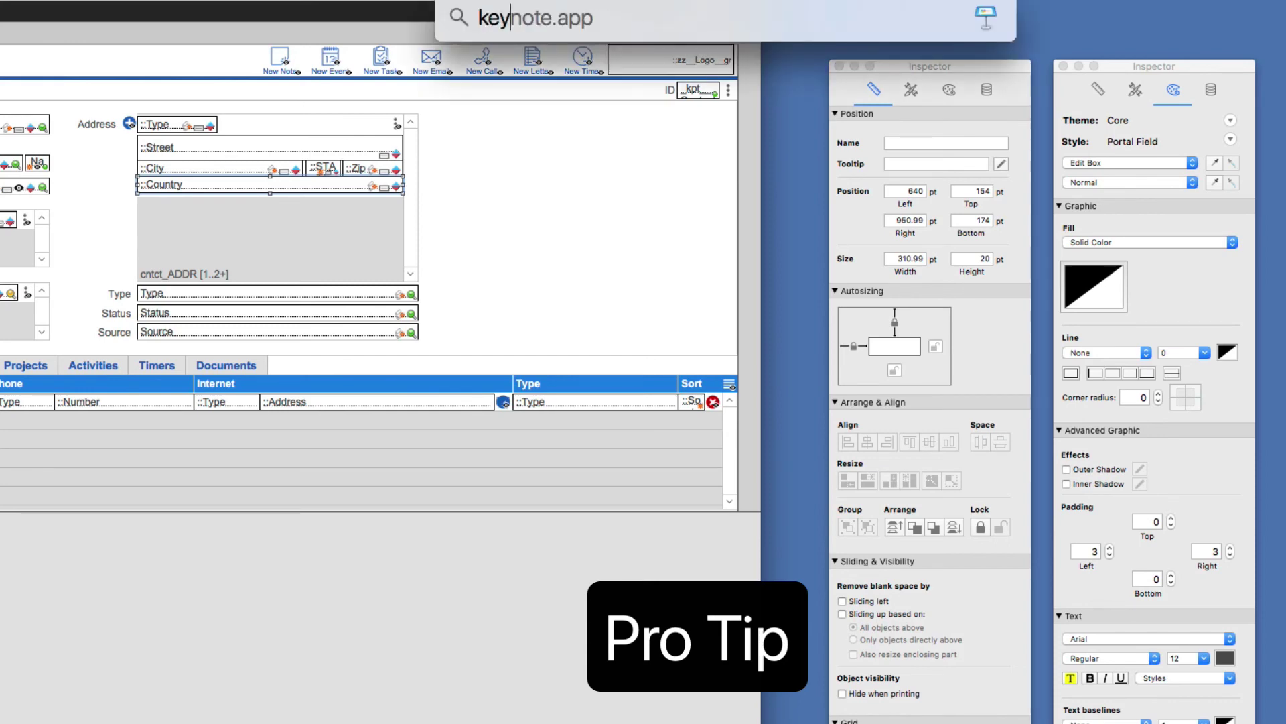
pyautogui.press('Return')
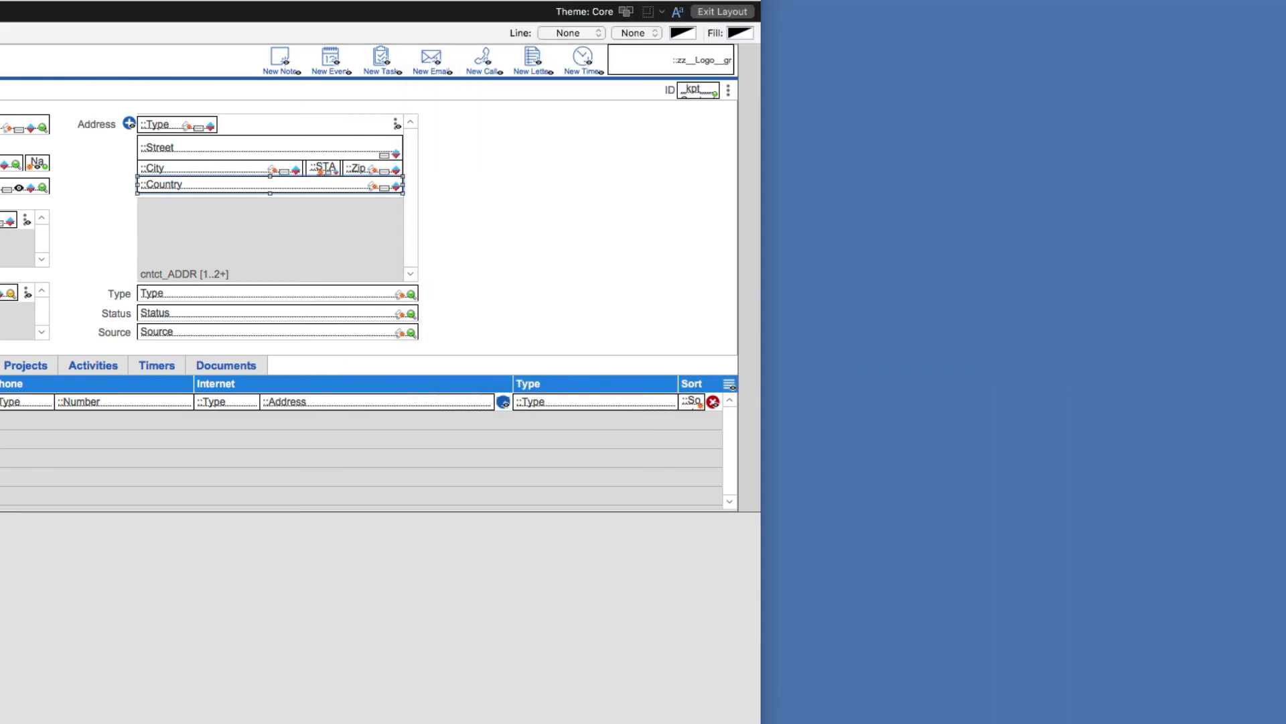
pyautogui.moveTo(684, 46); pyautogui.dragTo(97, 105)
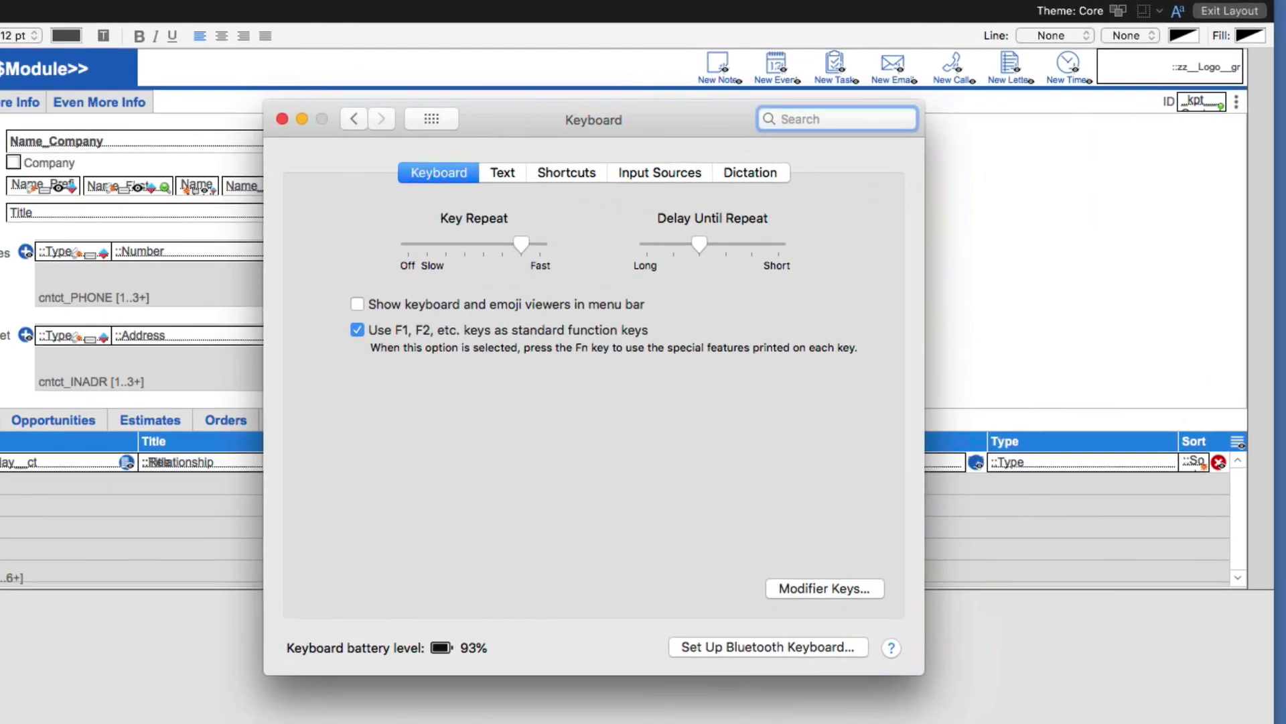
pyautogui.click(150, 151)
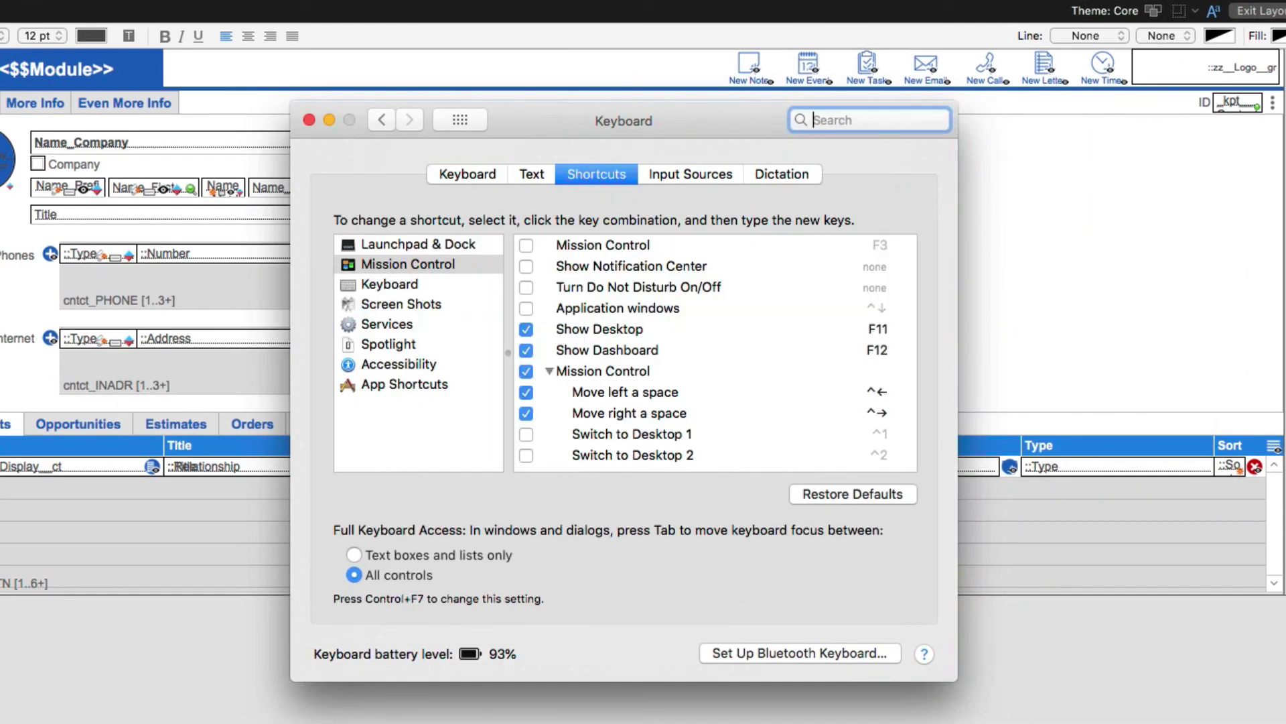
pyautogui.click(404, 385)
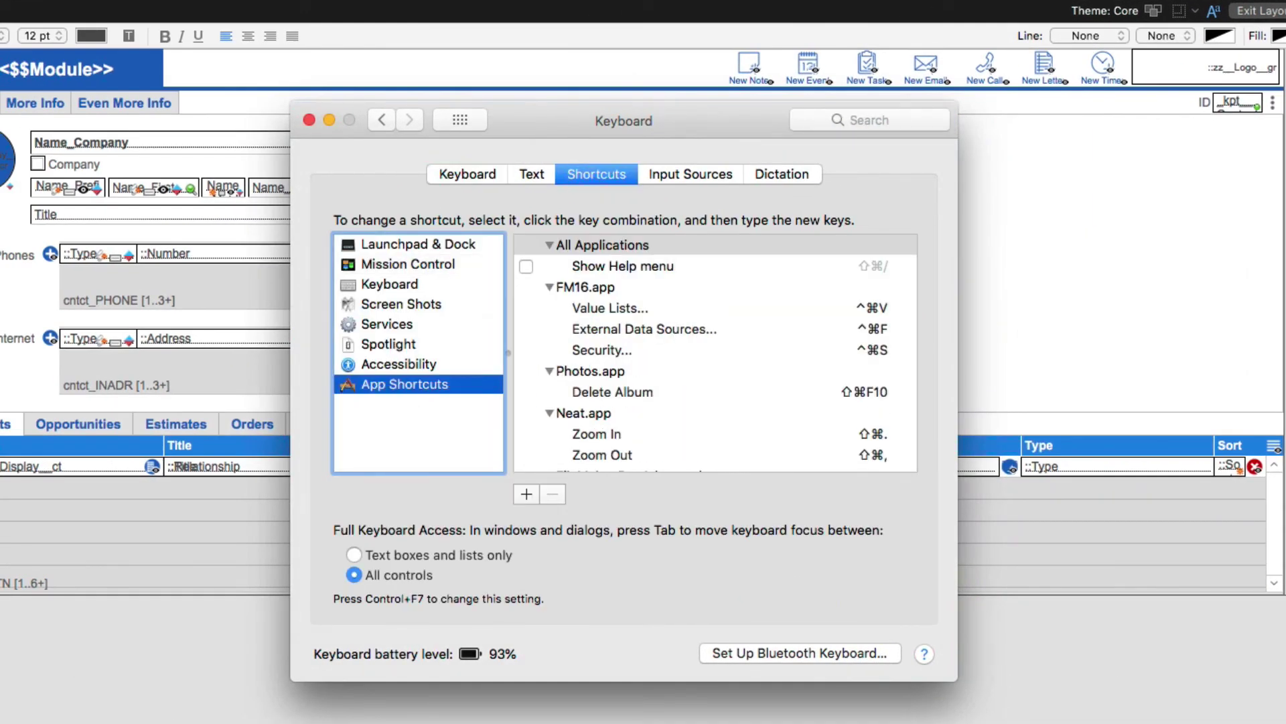
pyautogui.scroll(-3, 715, 352)
# Start a new app shortcut and choose FileMaker Pro Advanced.app from the FileMaker Pro 17 Advanced folder as its application
pyautogui.click(526, 493)
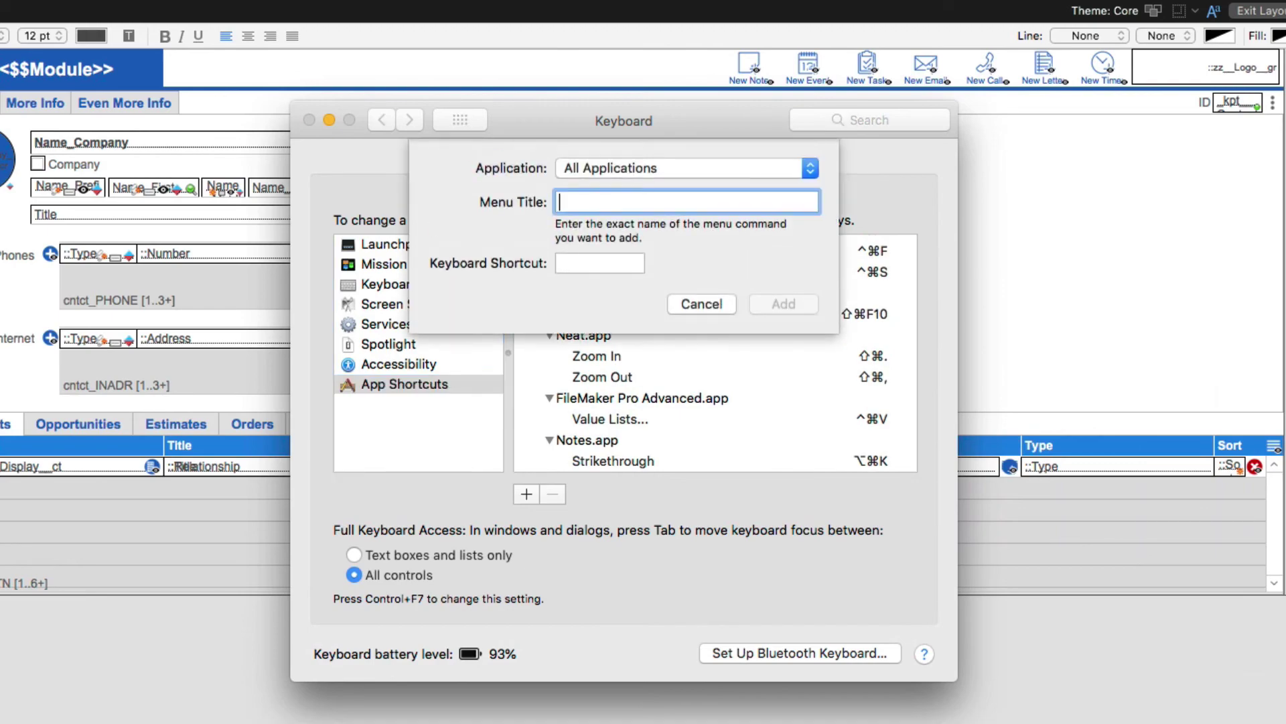
pyautogui.click(686, 168)
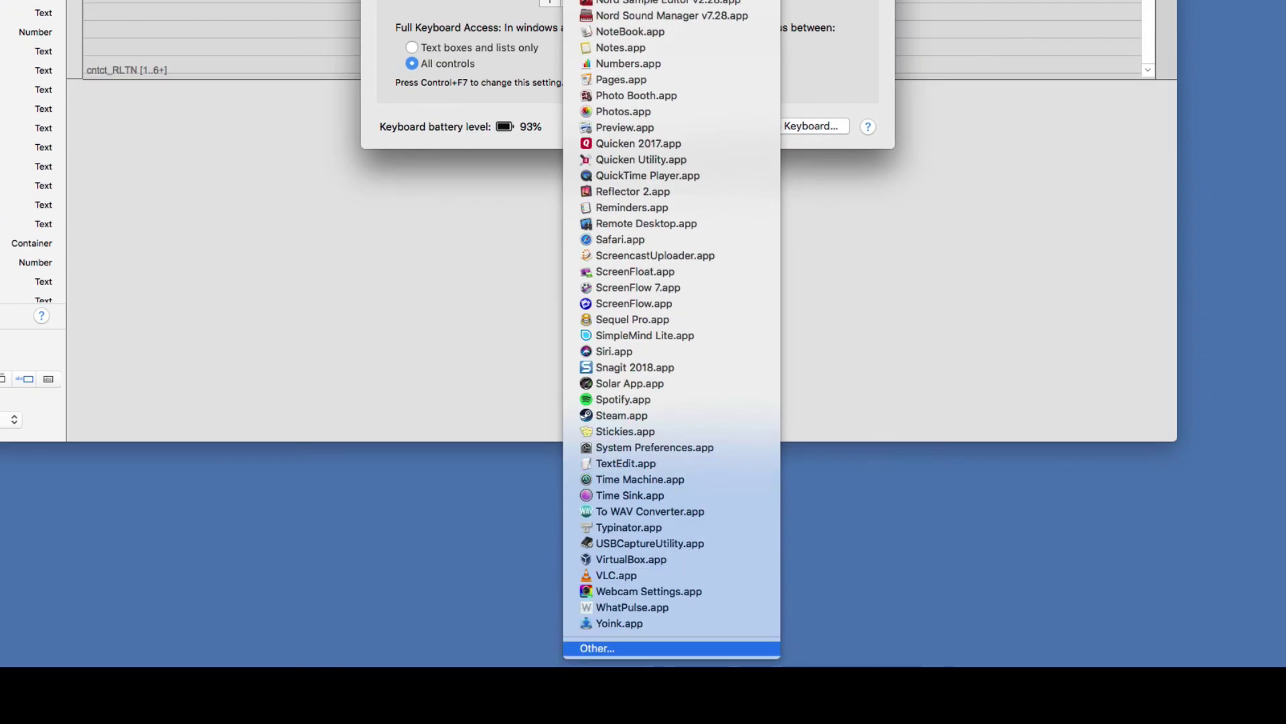
pyautogui.click(599, 648)
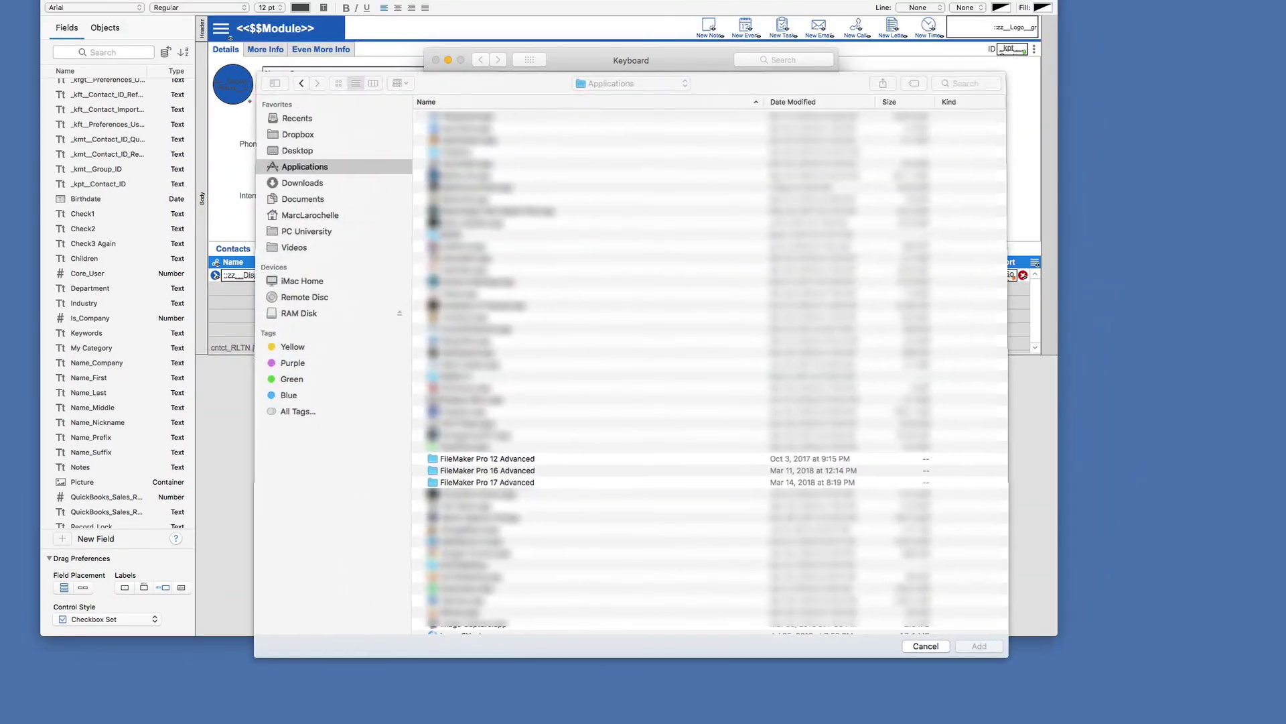
pyautogui.click(588, 270)
pyautogui.write('fi')
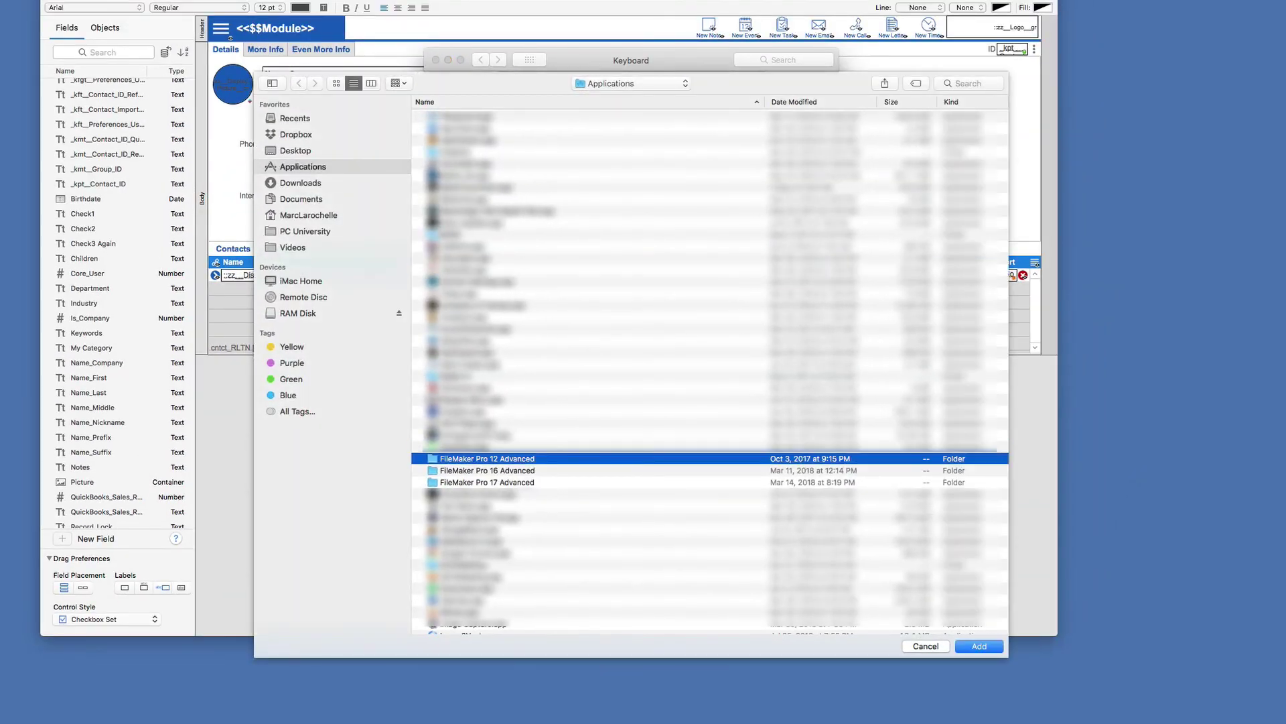
pyautogui.press('Down')
pyautogui.press('Down')
pyautogui.press('Return')
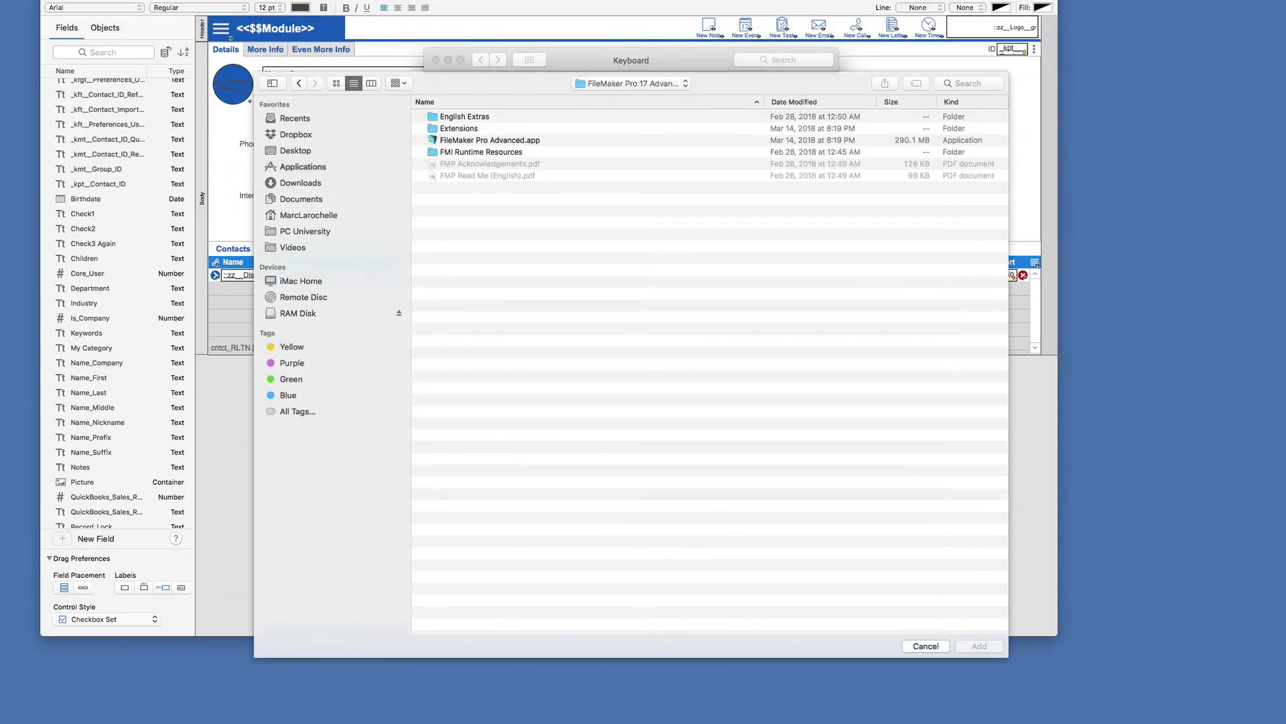
pyautogui.write('fi')
pyautogui.press('Return')
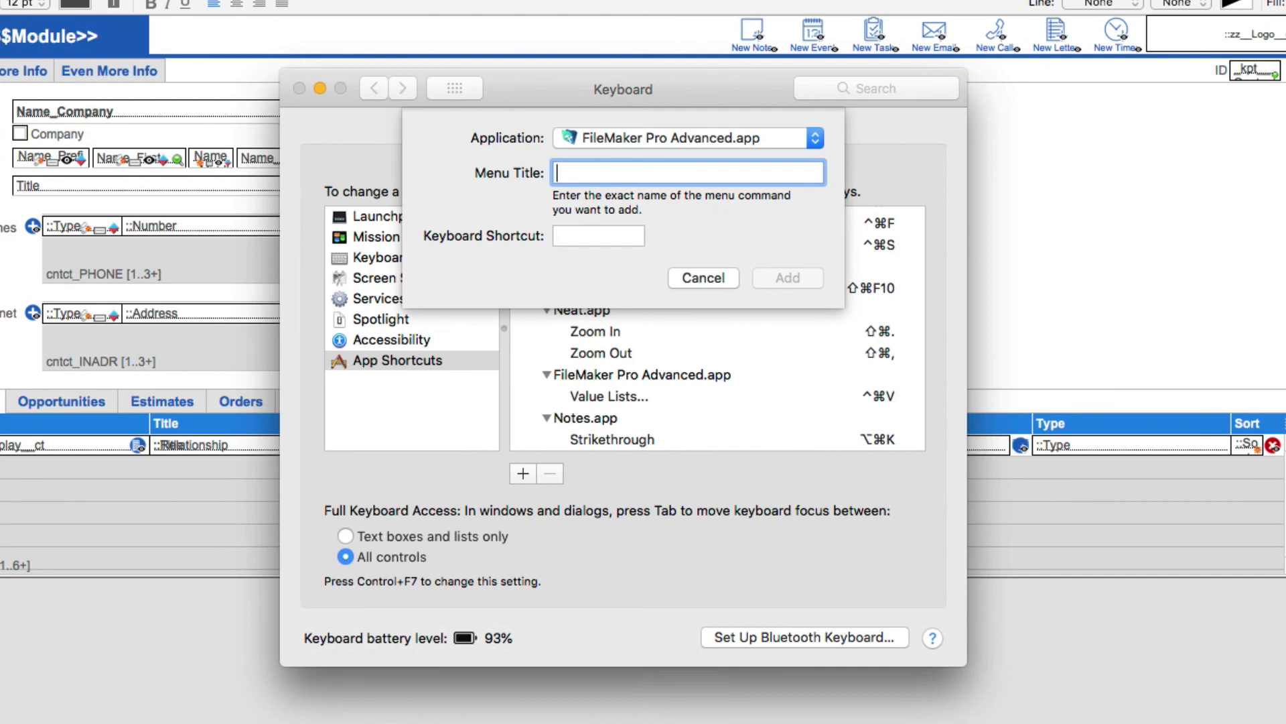
# Add the shortcut Shift-Command-I for the New Inspector menu command and close the Keyboard preferences
pyautogui.write('New Inspector')
pyautogui.press('Tab')
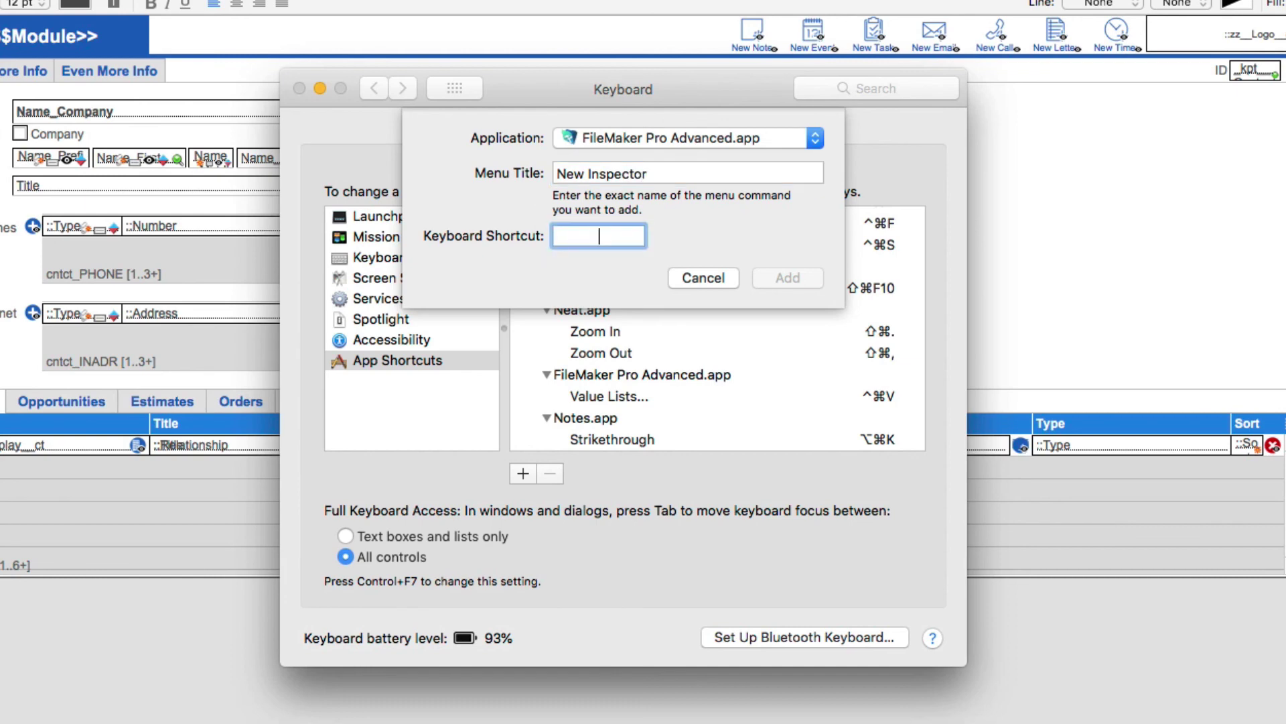
pyautogui.press('shift+super+i')
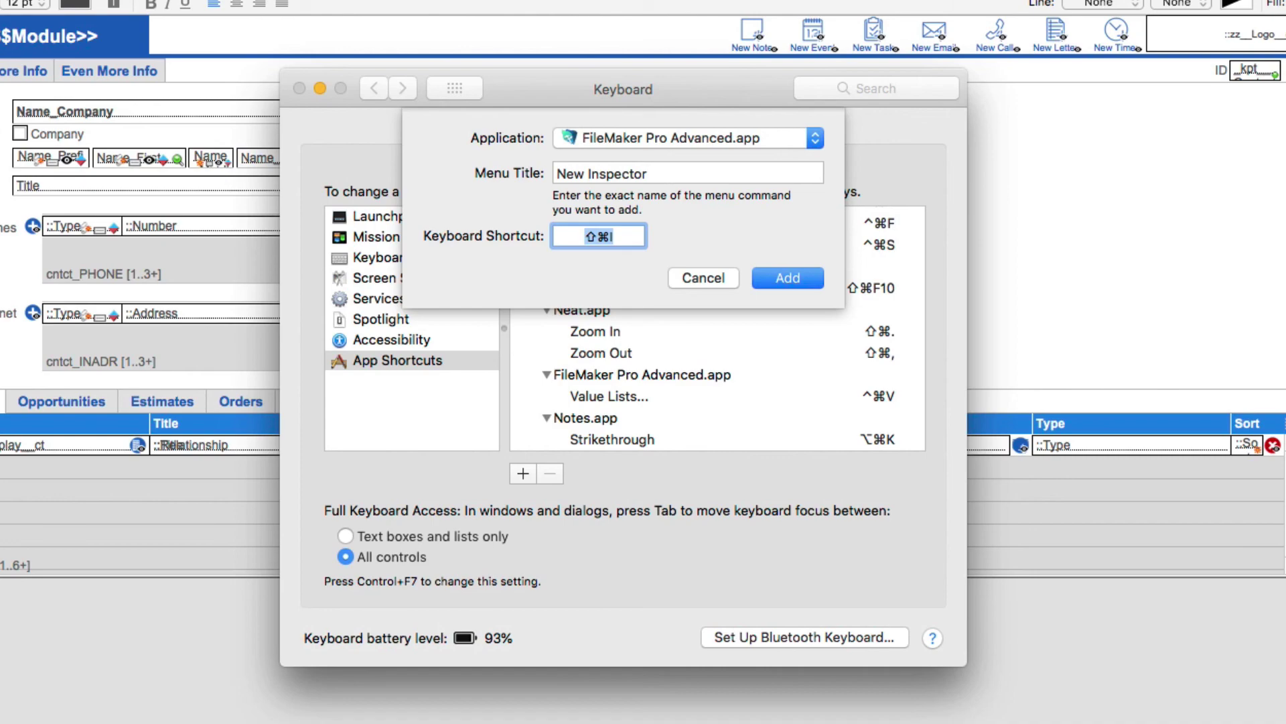
pyautogui.press('Return')
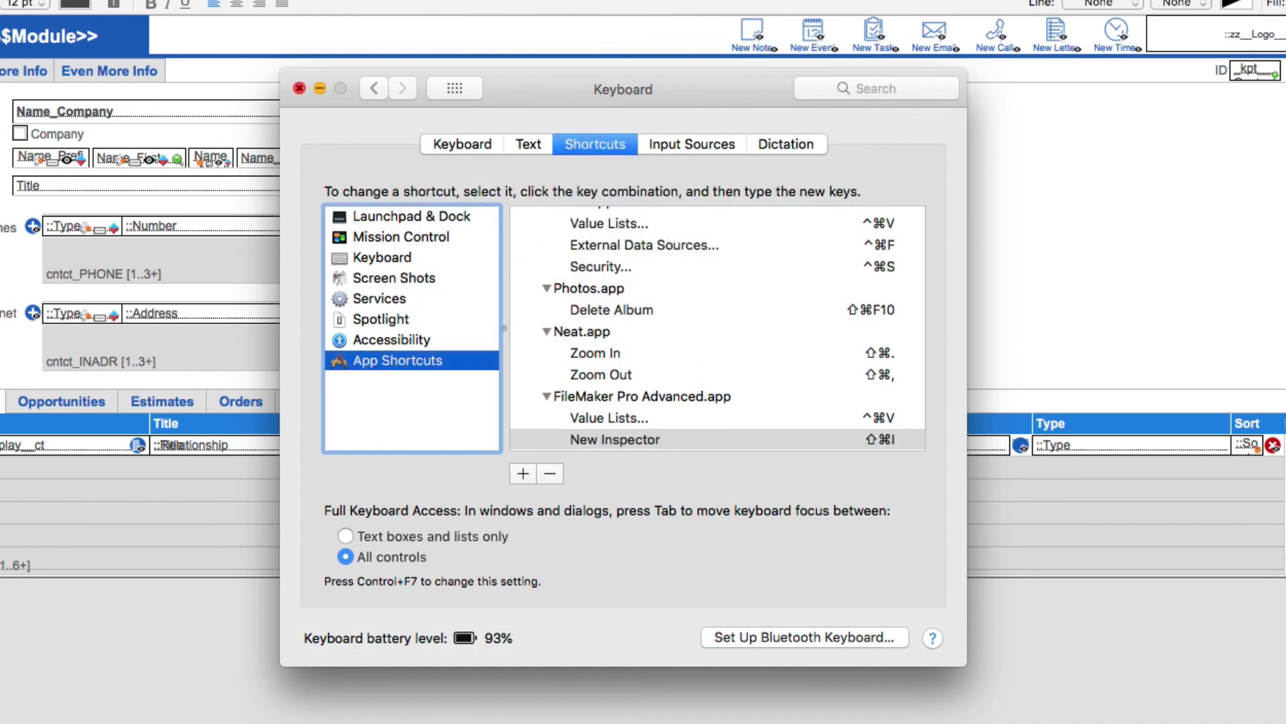
pyautogui.click(300, 88)
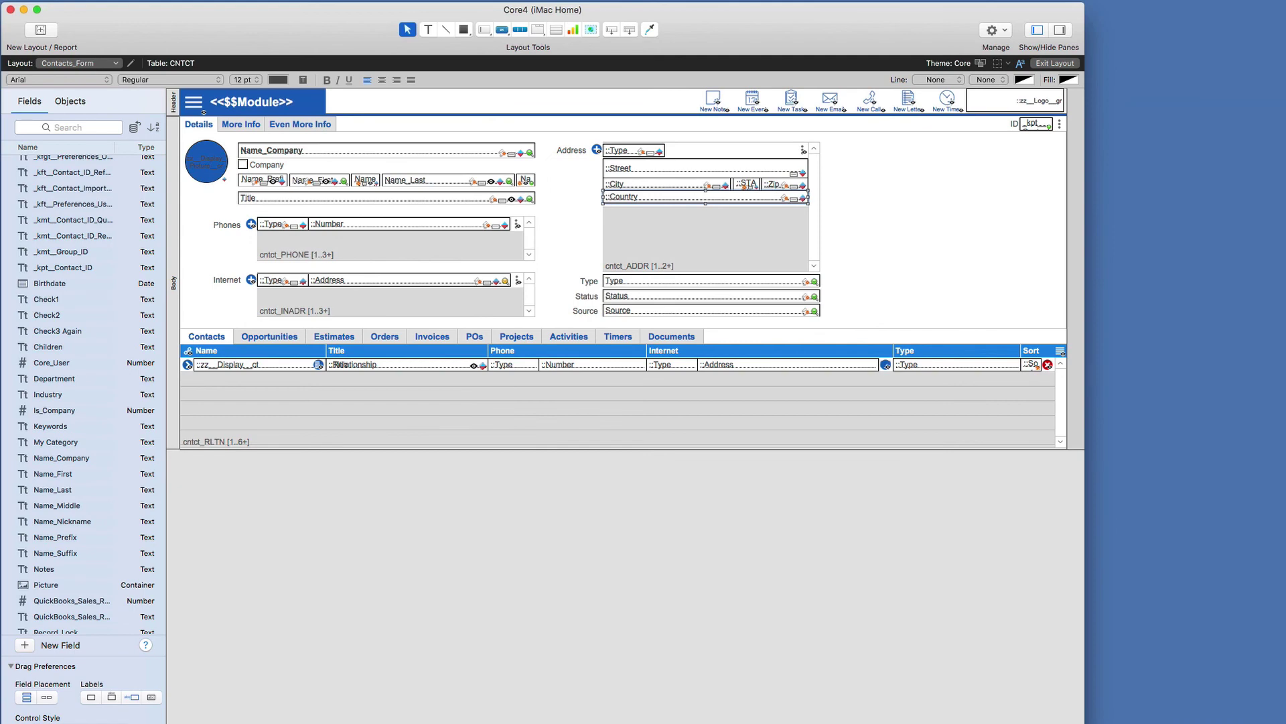
# Switch FileMaker to Browse mode and back to Layout mode, and toggle the docked Inspector pane repeatedly, leaving it hidden
pyautogui.press('super+b')
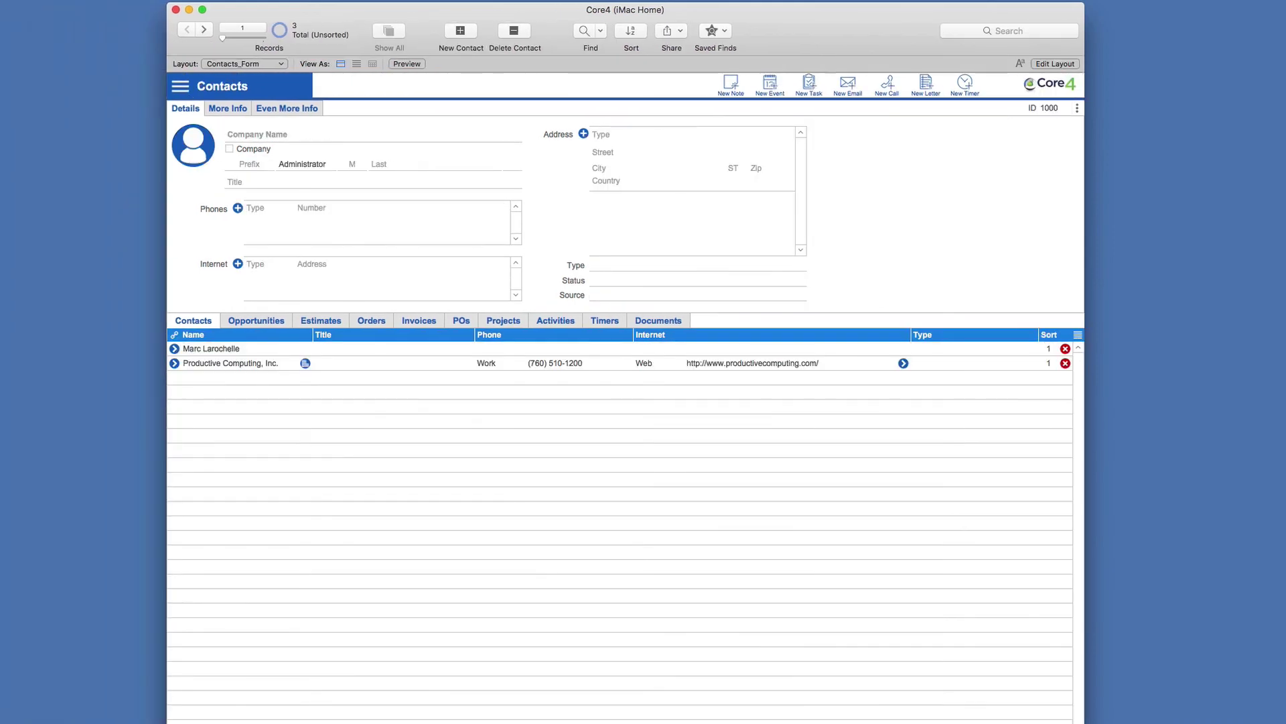
pyautogui.press('super+l')
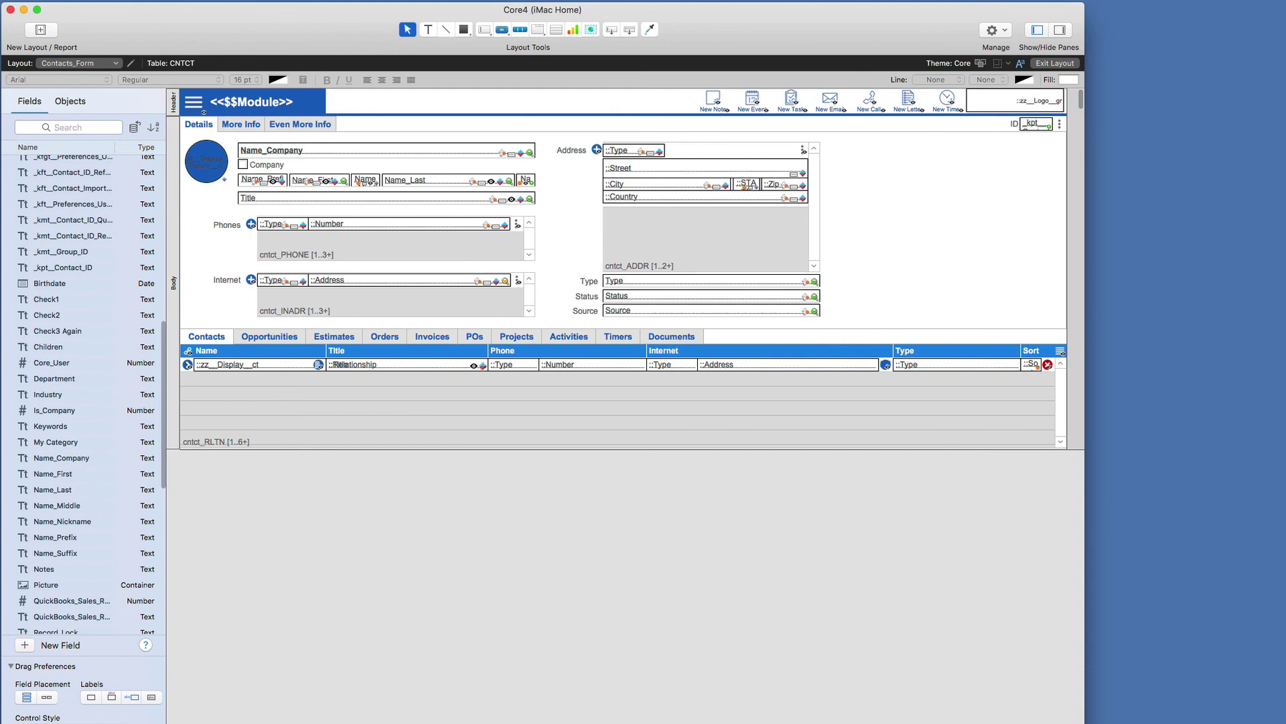
pyautogui.press('super+i')
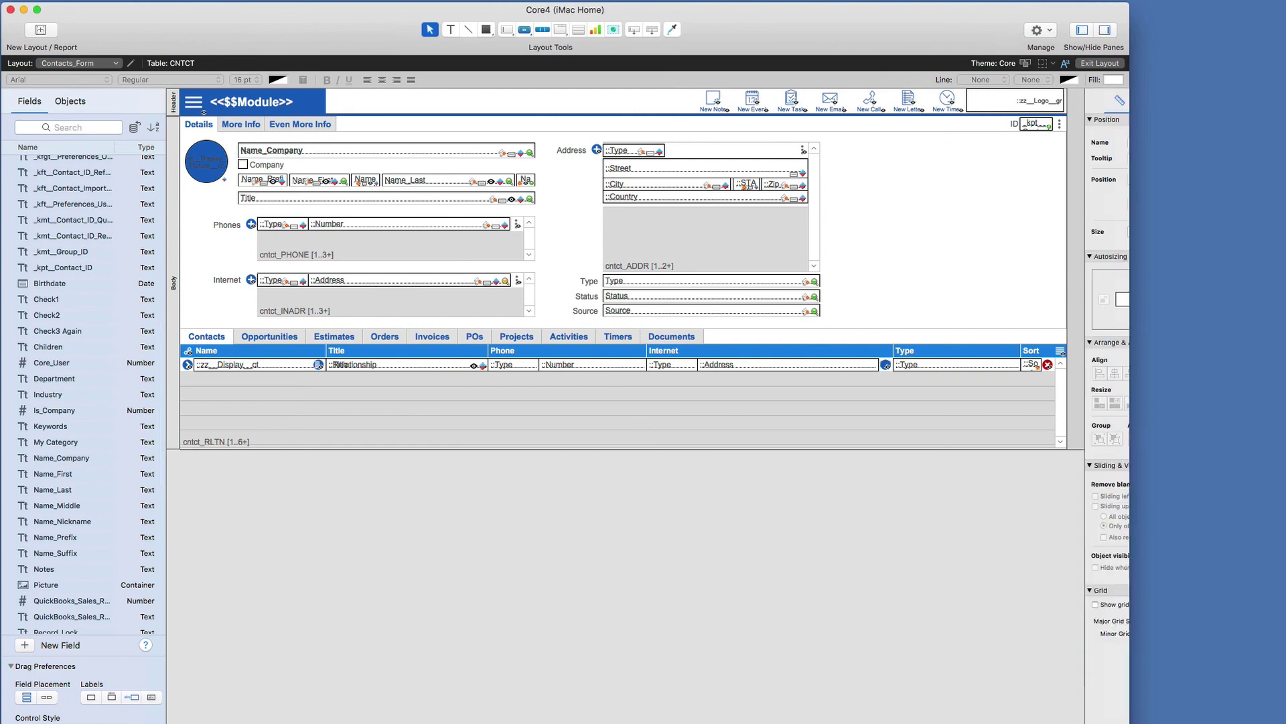
pyautogui.press('super+i')
pyautogui.press('super+i')
pyautogui.press('super+i')
pyautogui.press('super+i')
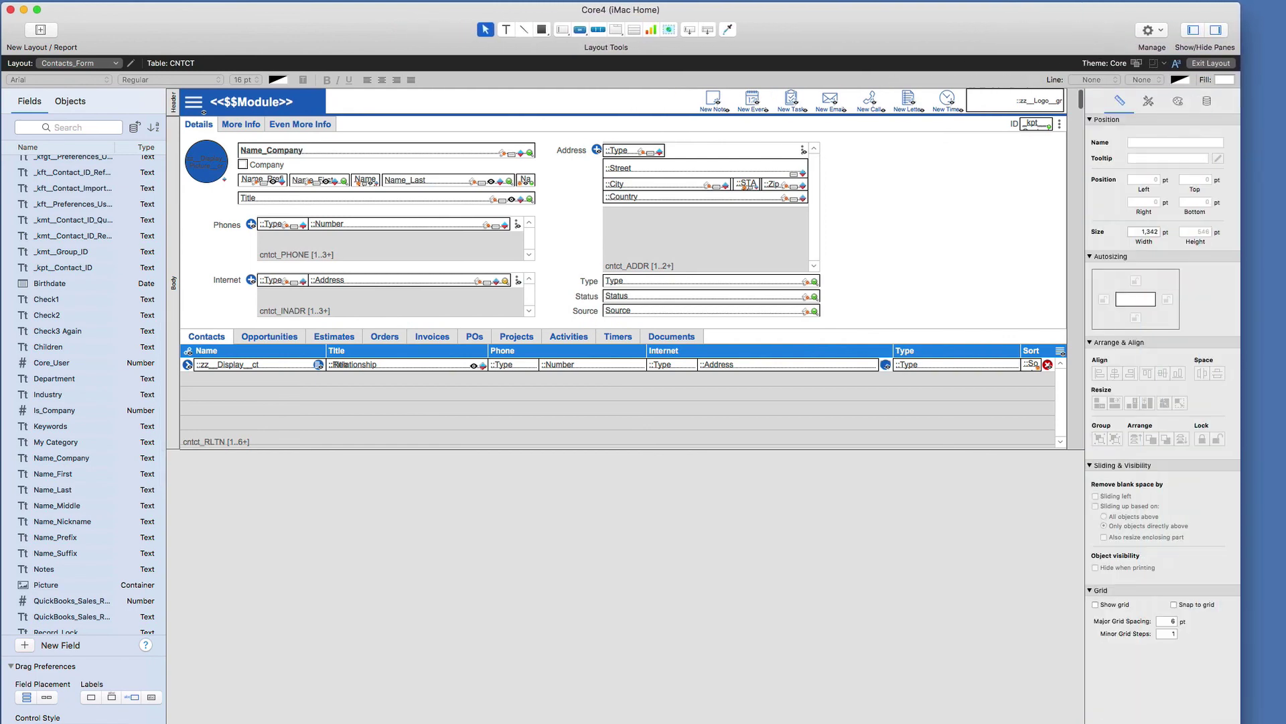
pyautogui.press('super+i')
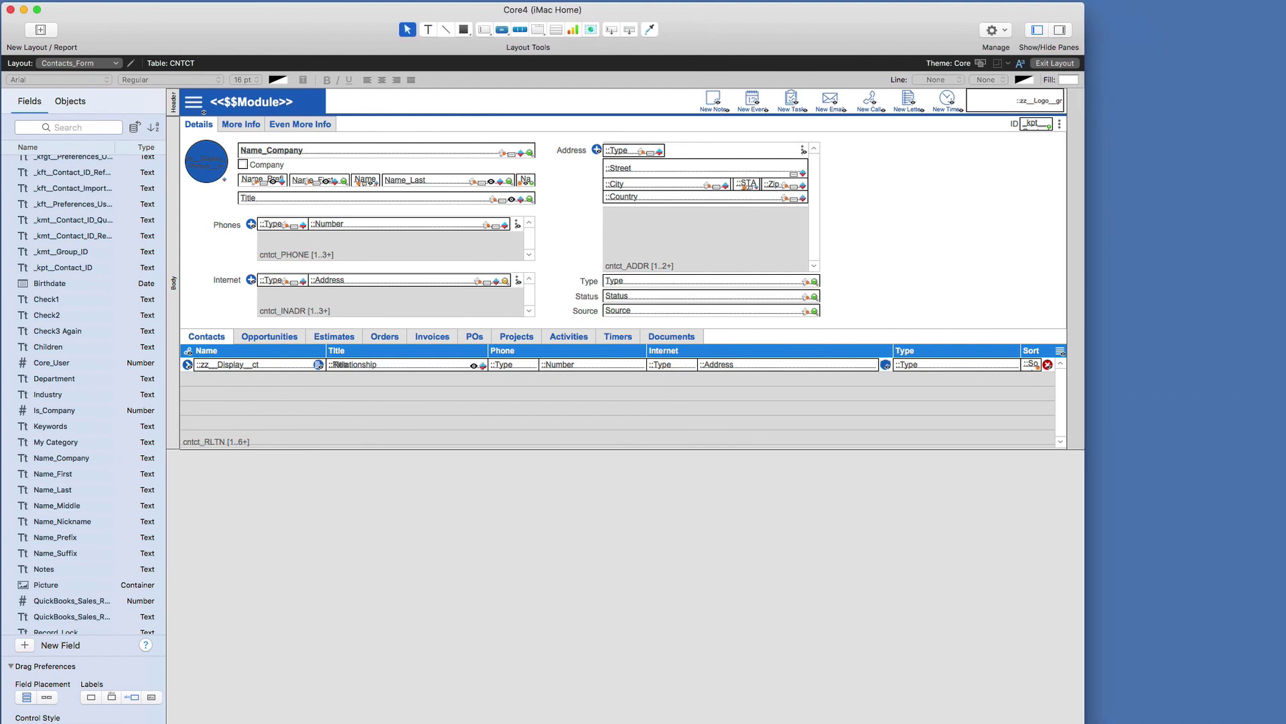
# Open nine cascading floating Inspectors over the Contacts_Form layout
pyautogui.press('super+i')
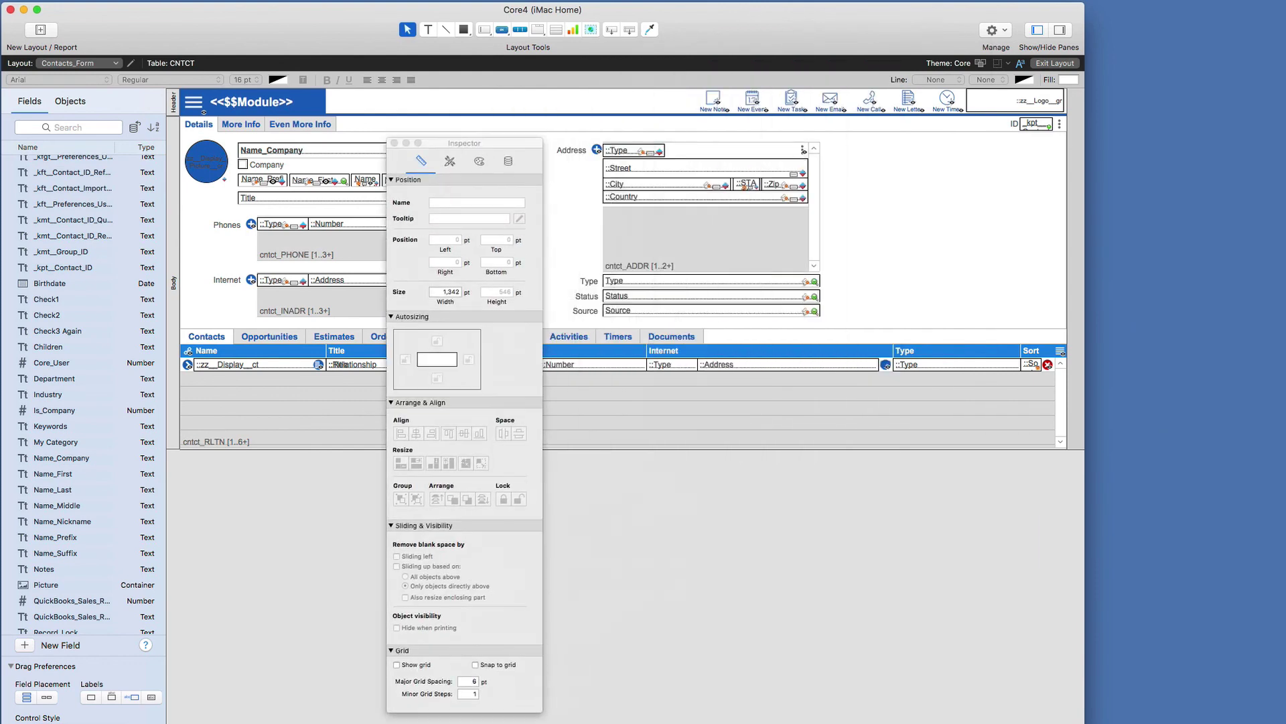
pyautogui.press('super+alt+i')
pyautogui.press('super+alt+i')
pyautogui.press('super+alt+i')
pyautogui.press('super+alt+i')
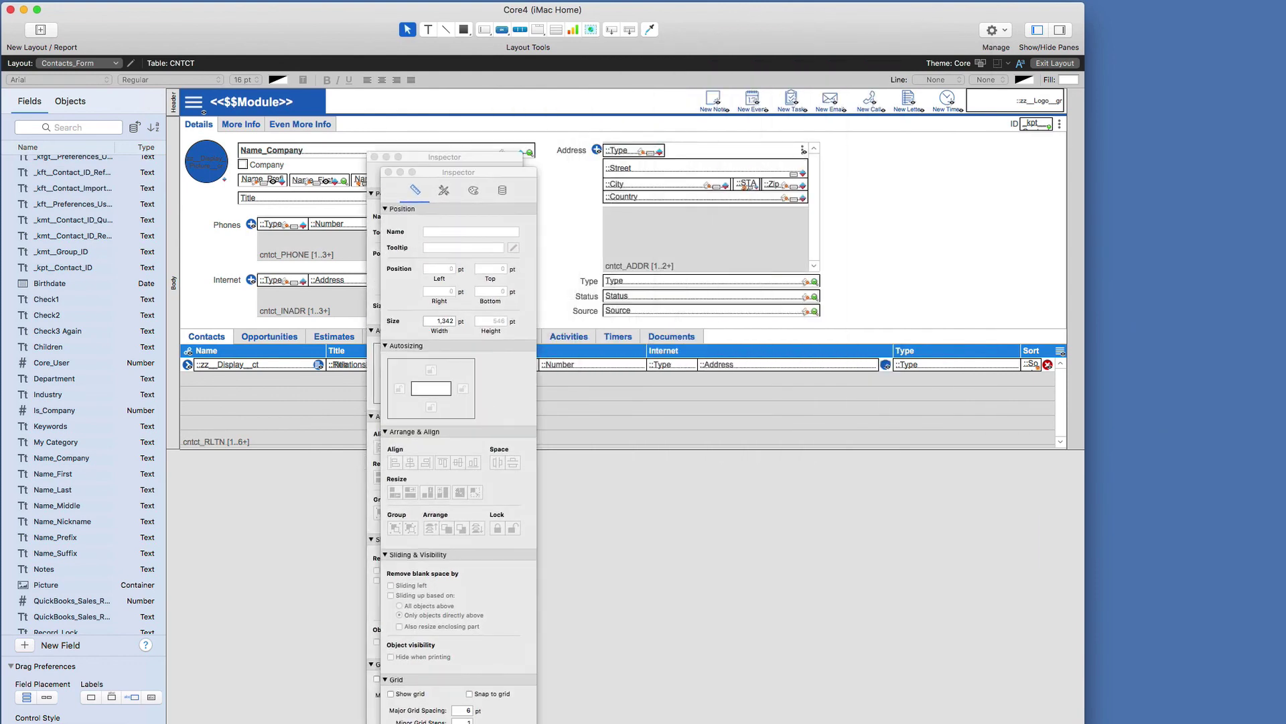
pyautogui.press('super+alt+i')
pyautogui.press('super+alt+i')
pyautogui.press('super+alt+i')
pyautogui.press('super+alt+i')
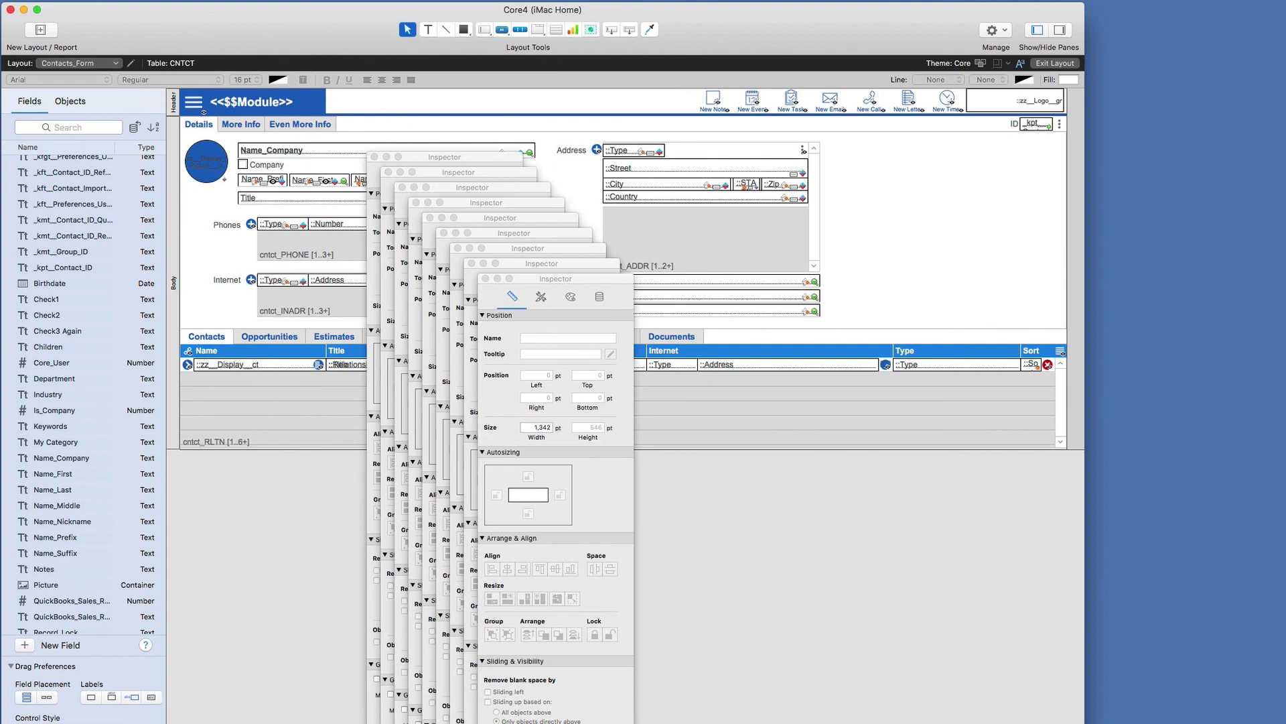
# Close all of the floating Inspectors
pyautogui.press('super+w')
pyautogui.press('super+w')
pyautogui.press('super+w')
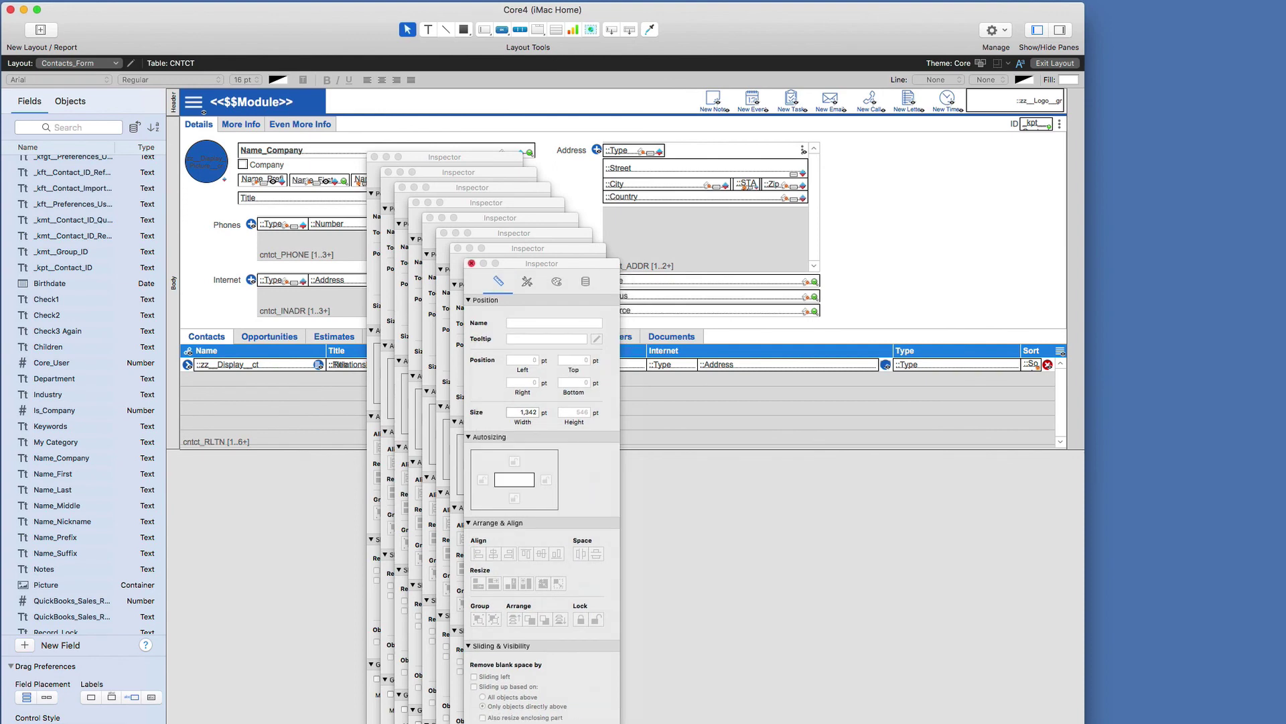
pyautogui.press('super+w')
pyautogui.press('super+w')
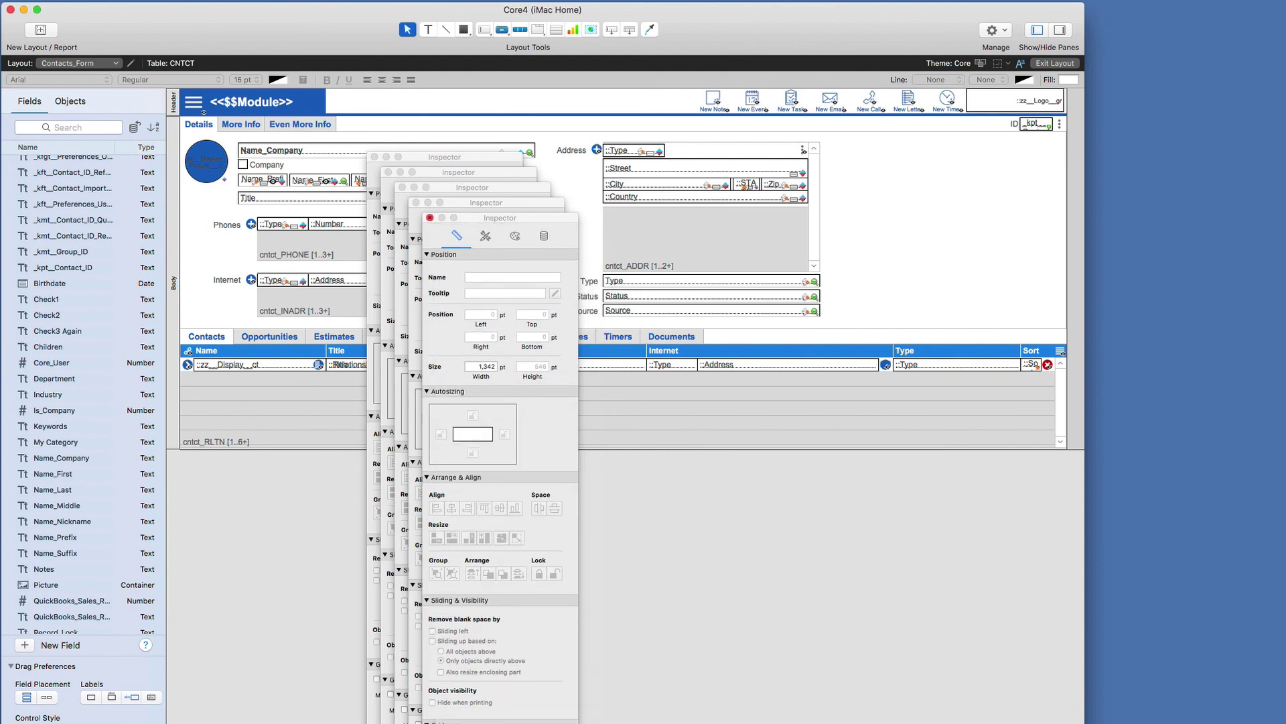
pyautogui.press('super+w')
pyautogui.press('super+w')
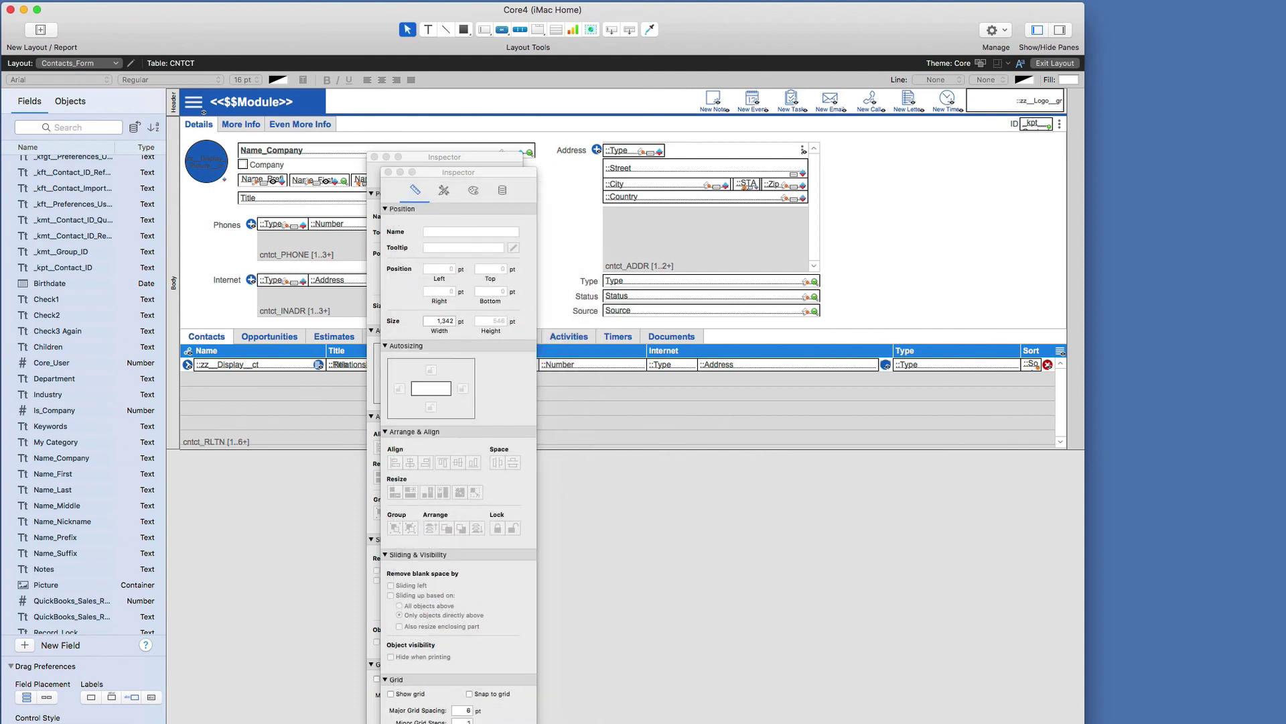
pyautogui.press('super+w')
pyautogui.press('super+w')
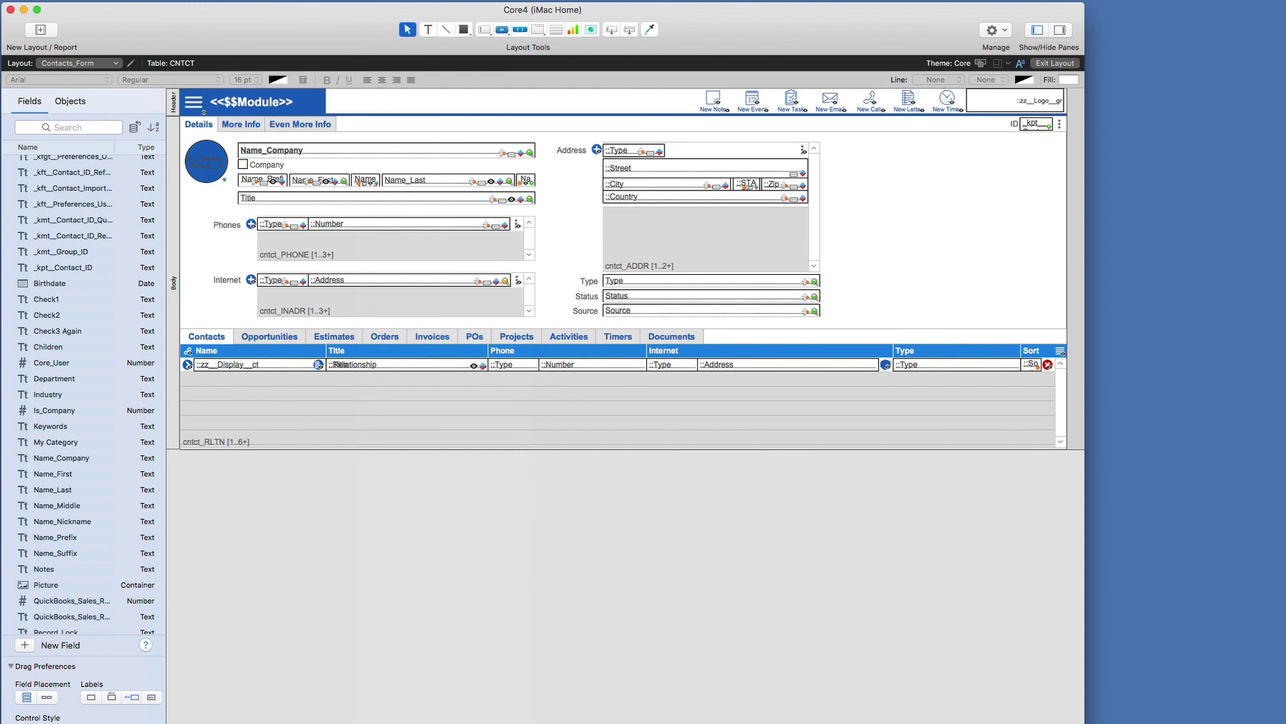
# Switch to Browse mode and back to Layout mode, and open one floating Inspector over the layout
pyautogui.press('super+b')
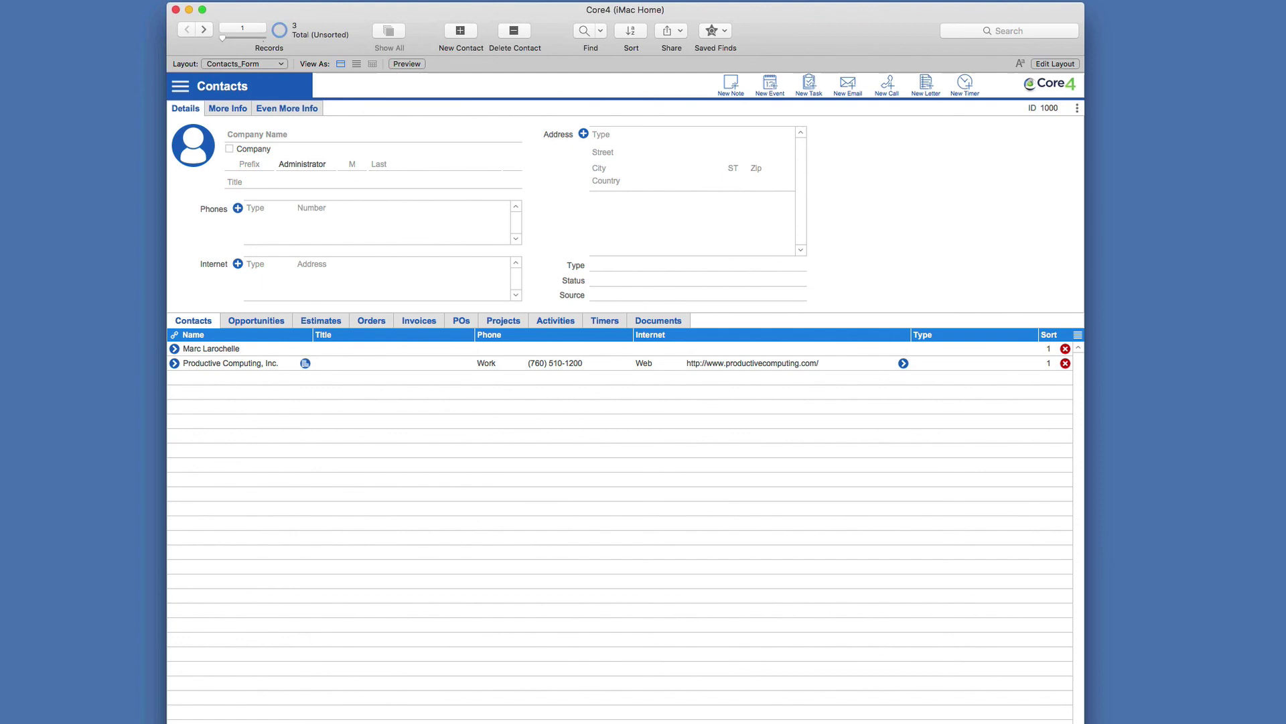
pyautogui.press('super+l')
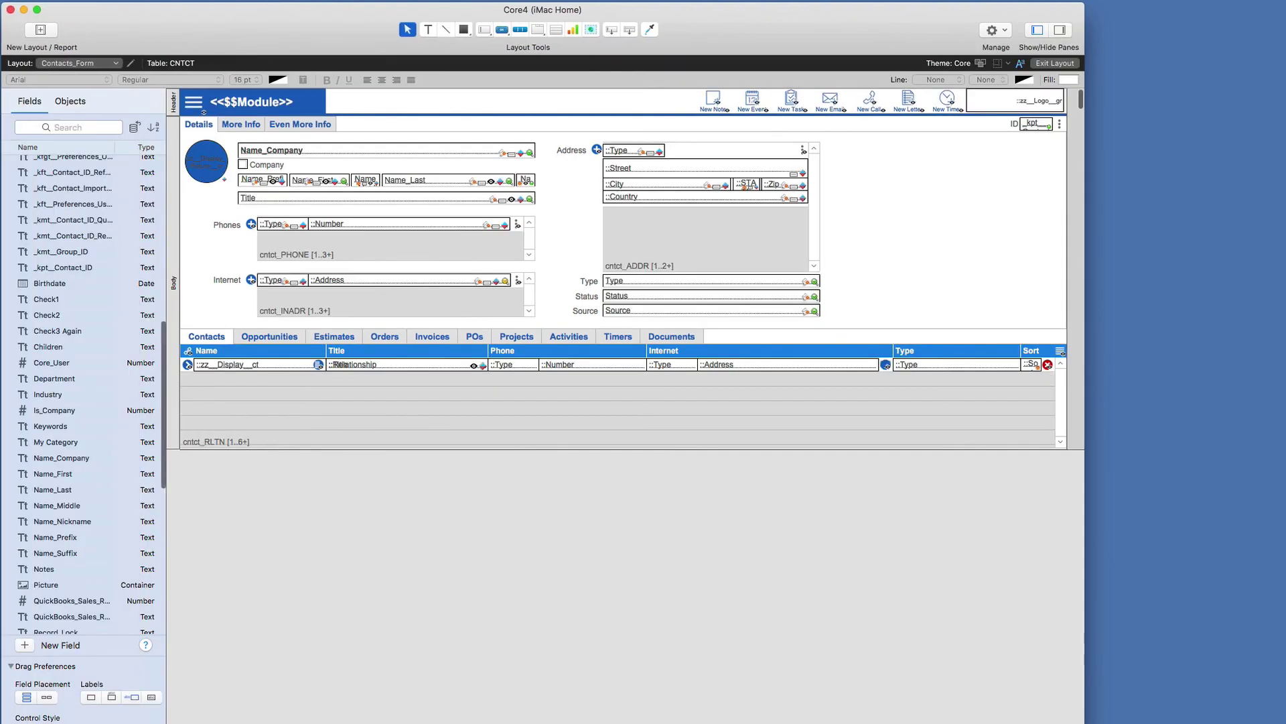
pyautogui.press('super+i')
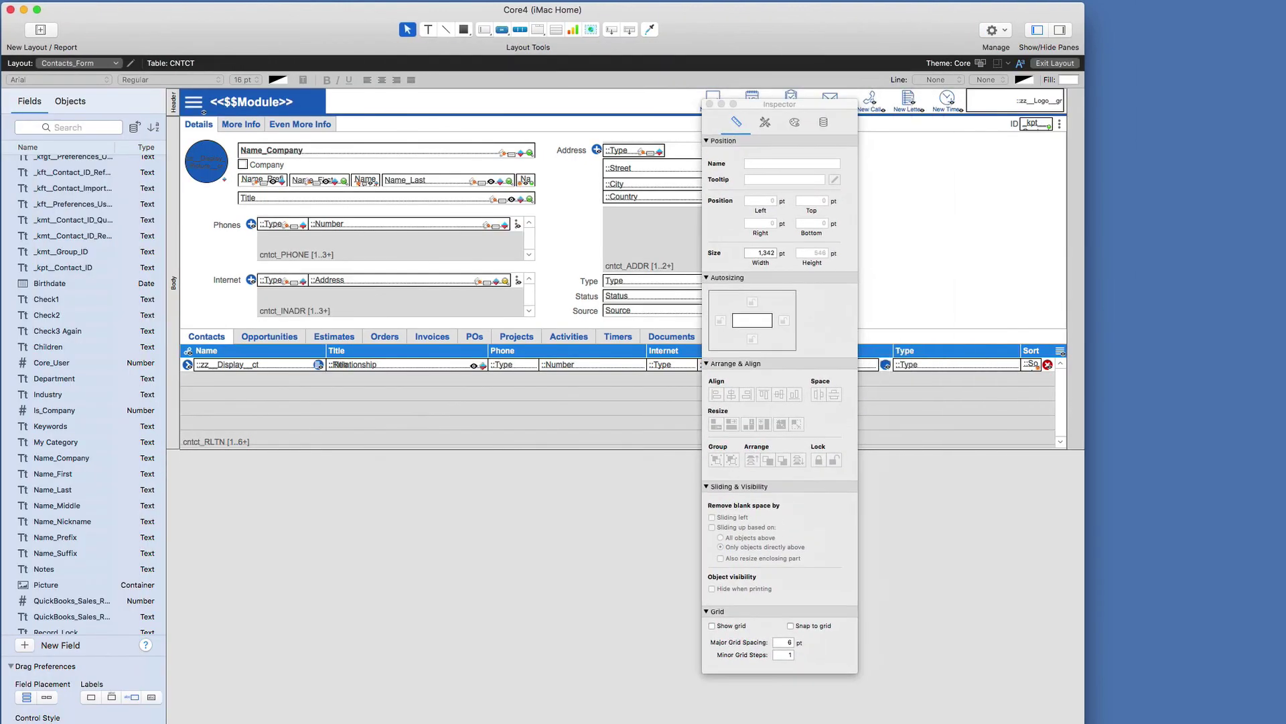